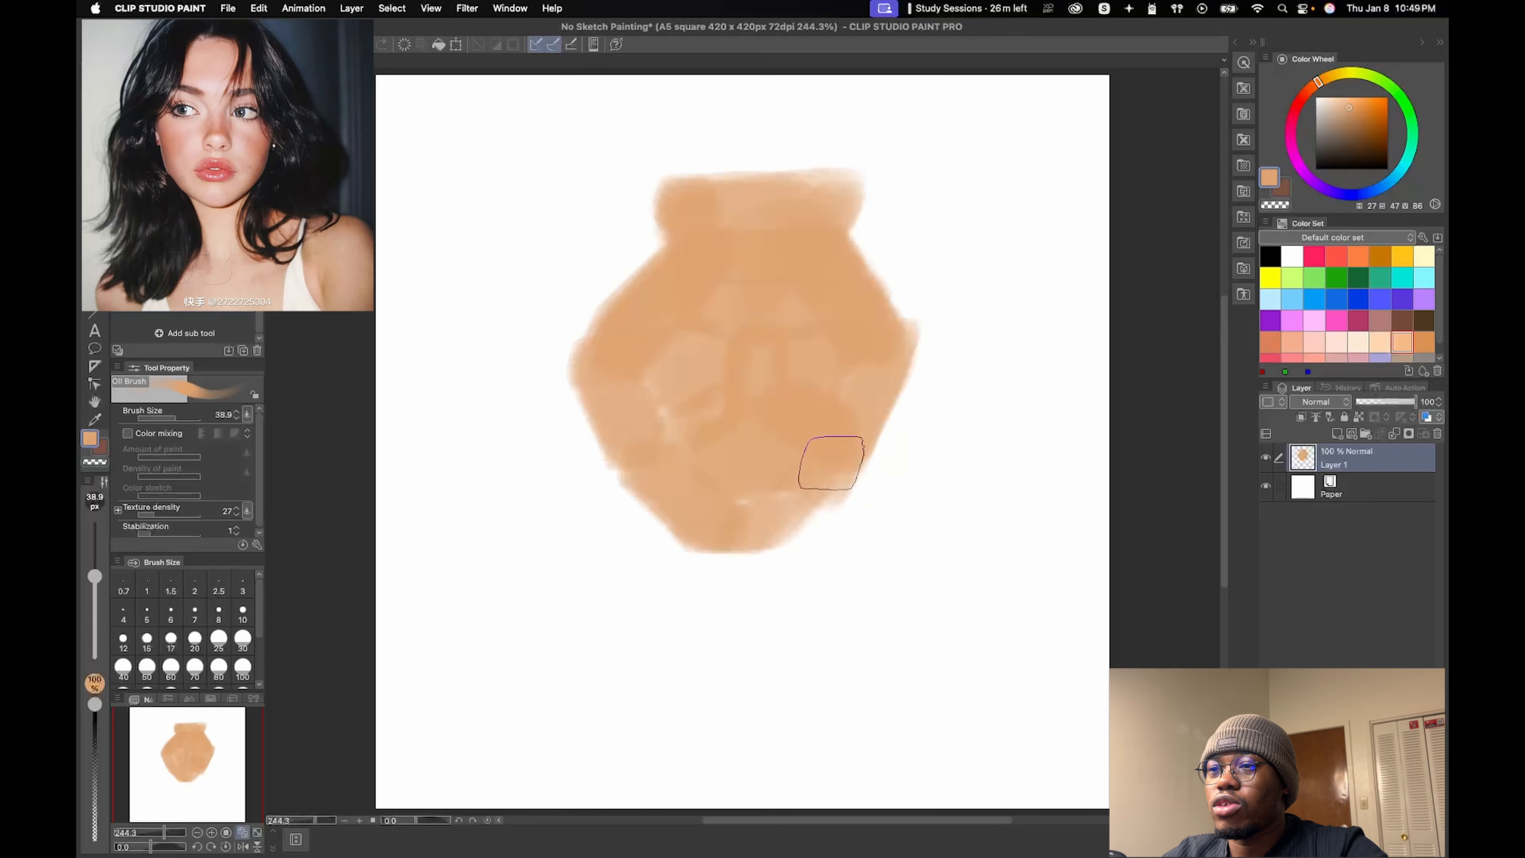
- Paint the neck and shoulders below the head with the tan skin tone
mouse_move(719, 537)
mouse_down()
mouse_move(729, 640)
mouse_move(774, 643)
mouse_up()
mouse_move(718, 601)
mouse_down()
mouse_move(722, 670)
mouse_move(798, 658)
mouse_move(658, 725)
mouse_move(688, 787)
mouse_move(876, 778)
mouse_move(910, 656)
mouse_move(811, 544)
mouse_move(765, 633)
mouse_move(869, 674)
mouse_move(668, 467)
mouse_move(872, 737)
mouse_move(695, 692)
mouse_move(1020, 641)
mouse_move(1047, 669)
mouse_move(944, 666)
mouse_move(977, 749)
mouse_move(626, 735)
mouse_move(558, 774)
mouse_move(556, 792)
mouse_move(501, 796)
mouse_up()
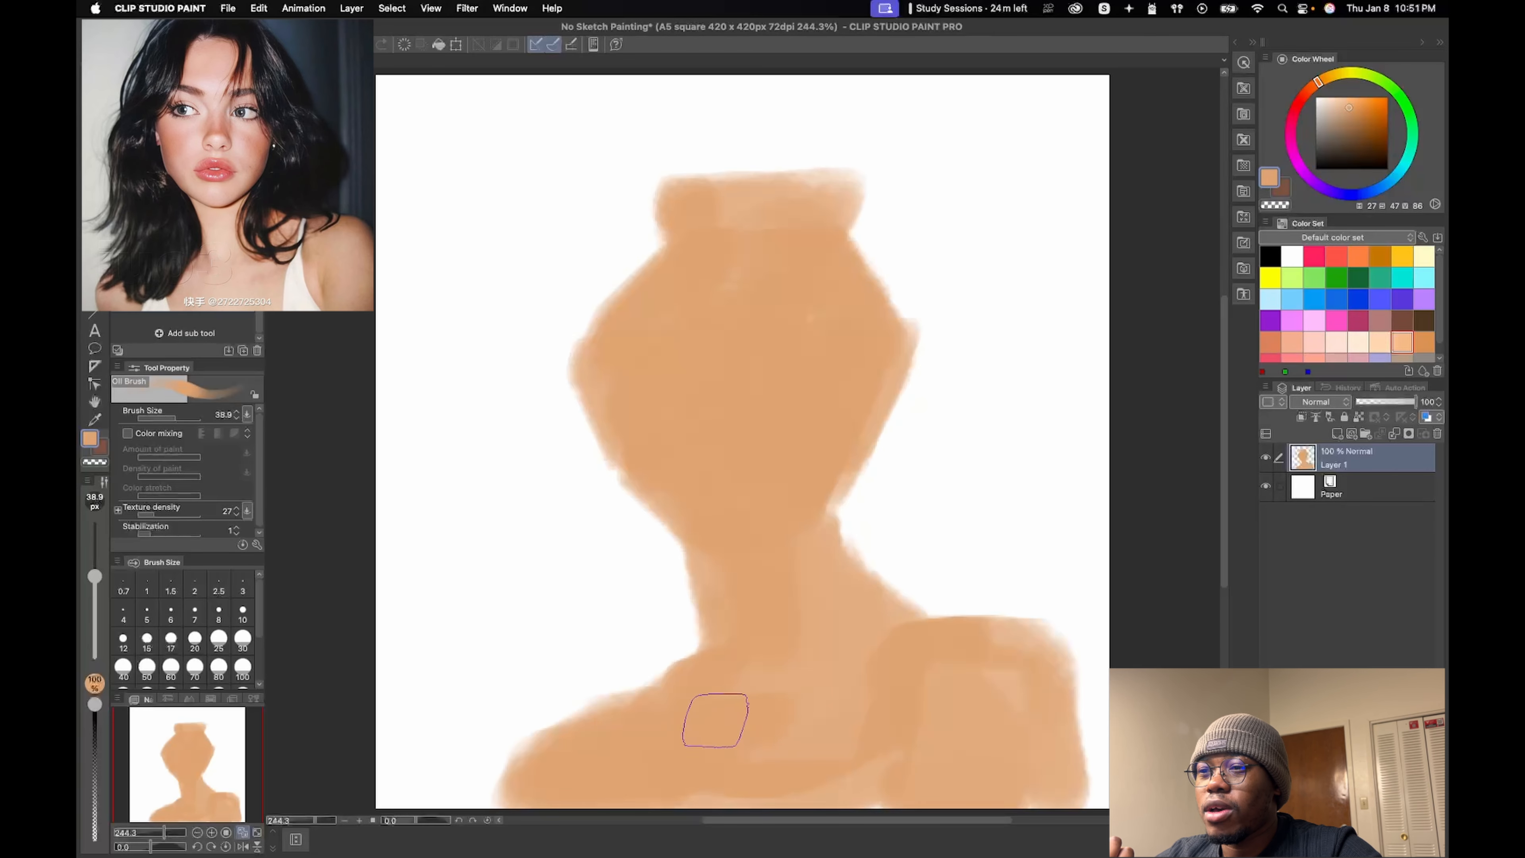
- Add a new raster layer and block in the black hair masses over the crown and down both sides of the face
key(super+shift+n)
click(1270, 257)
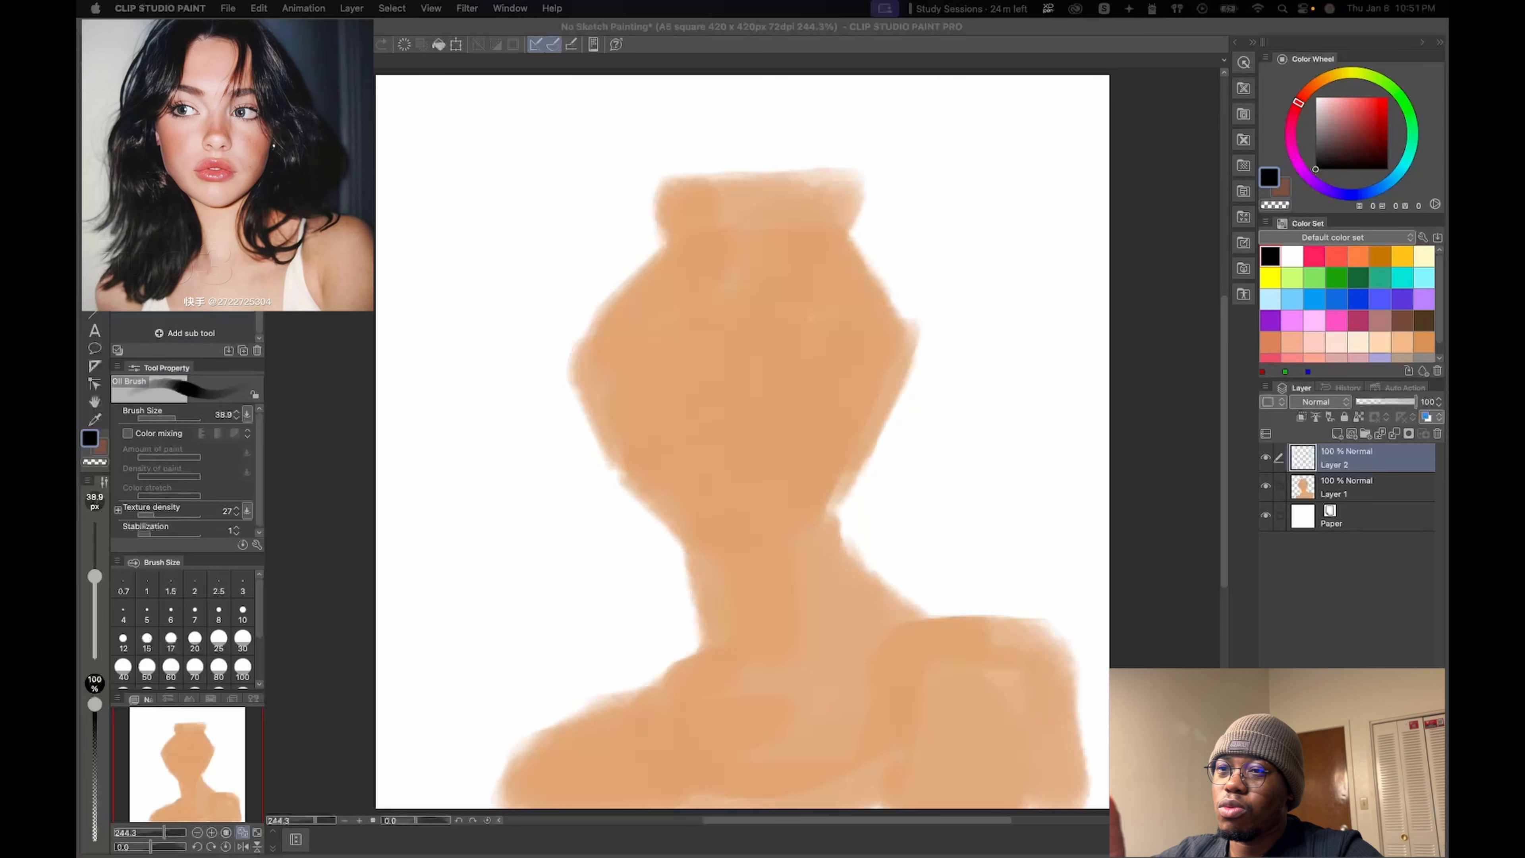
mouse_move(742, 143)
mouse_down()
mouse_move(675, 163)
mouse_move(621, 257)
mouse_move(620, 219)
mouse_move(575, 301)
mouse_move(587, 378)
mouse_move(487, 545)
mouse_up()
mouse_move(577, 391)
mouse_down()
mouse_move(509, 543)
mouse_move(597, 495)
mouse_move(663, 667)
mouse_move(600, 702)
mouse_up()
drag(585, 430, 622, 679)
drag(579, 544, 556, 700)
drag(570, 553, 537, 605)
drag(641, 705, 580, 766)
mouse_move(786, 150)
mouse_down()
mouse_move(880, 274)
mouse_move(899, 521)
mouse_move(928, 619)
mouse_up()
drag(914, 409, 868, 517)
drag(895, 171, 998, 481)
drag(993, 399, 939, 577)
drag(981, 579, 955, 661)
drag(955, 429, 895, 583)
mouse_move(957, 460)
mouse_down()
mouse_move(892, 616)
mouse_move(955, 582)
mouse_up()
drag(966, 585, 930, 678)
- Reduce the brush size to 10.1 and paint thin black strands over the forehead, the hair ends and the outer edges
key(bracketleft)
key(bracketleft)
key(bracketleft)
key(bracketleft)
key(bracketleft)
key(bracketleft)
mouse_move(805, 171)
mouse_down()
mouse_move(760, 337)
mouse_move(794, 270)
mouse_up()
drag(825, 676, 955, 697)
drag(853, 667, 974, 668)
drag(993, 616, 988, 705)
mouse_move(997, 602)
mouse_down()
mouse_move(994, 704)
mouse_move(1030, 694)
mouse_up()
drag(556, 724, 500, 779)
drag(554, 761, 618, 788)
drag(517, 534, 454, 562)
drag(528, 400, 461, 564)
drag(525, 570, 451, 673)
drag(568, 610, 489, 670)
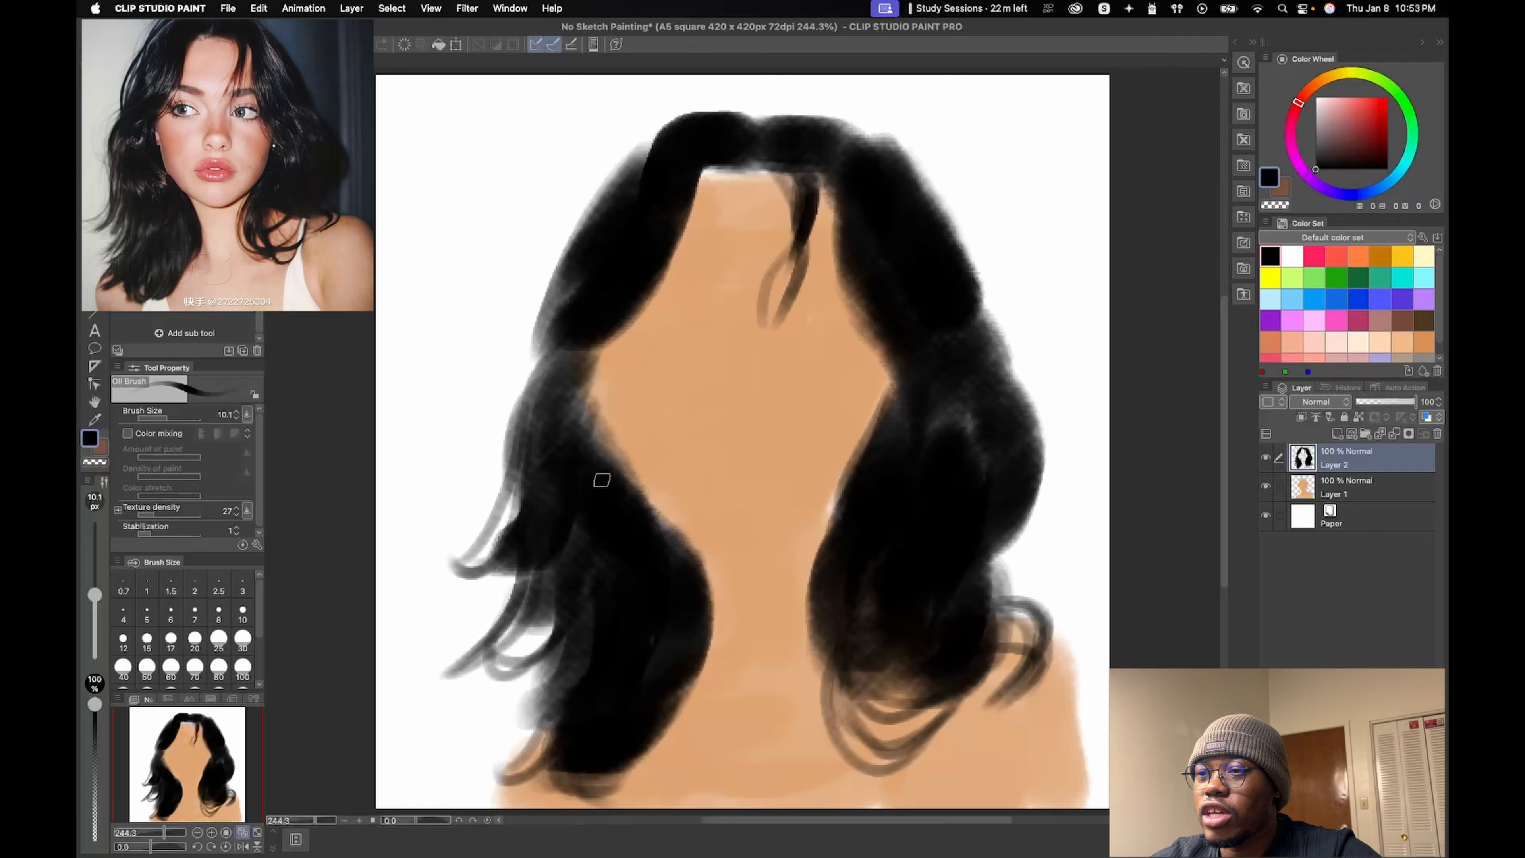
- Paint both black eyebrows angled toward the nose, undoing strokes that miss
drag(842, 305, 784, 323)
mouse_move(844, 307)
mouse_down()
mouse_move(781, 331)
mouse_move(791, 321)
mouse_up()
key(super+z)
key(super+z)
mouse_move(646, 312)
mouse_down()
mouse_move(732, 334)
mouse_move(718, 327)
mouse_up()
mouse_move(643, 307)
mouse_down()
mouse_move(730, 333)
mouse_move(586, 362)
mouse_up()
- Paint the lips in muted pink-red (H 0, S 48, V 83) on a new layer, leaving a small gap between them
click(1337, 433)
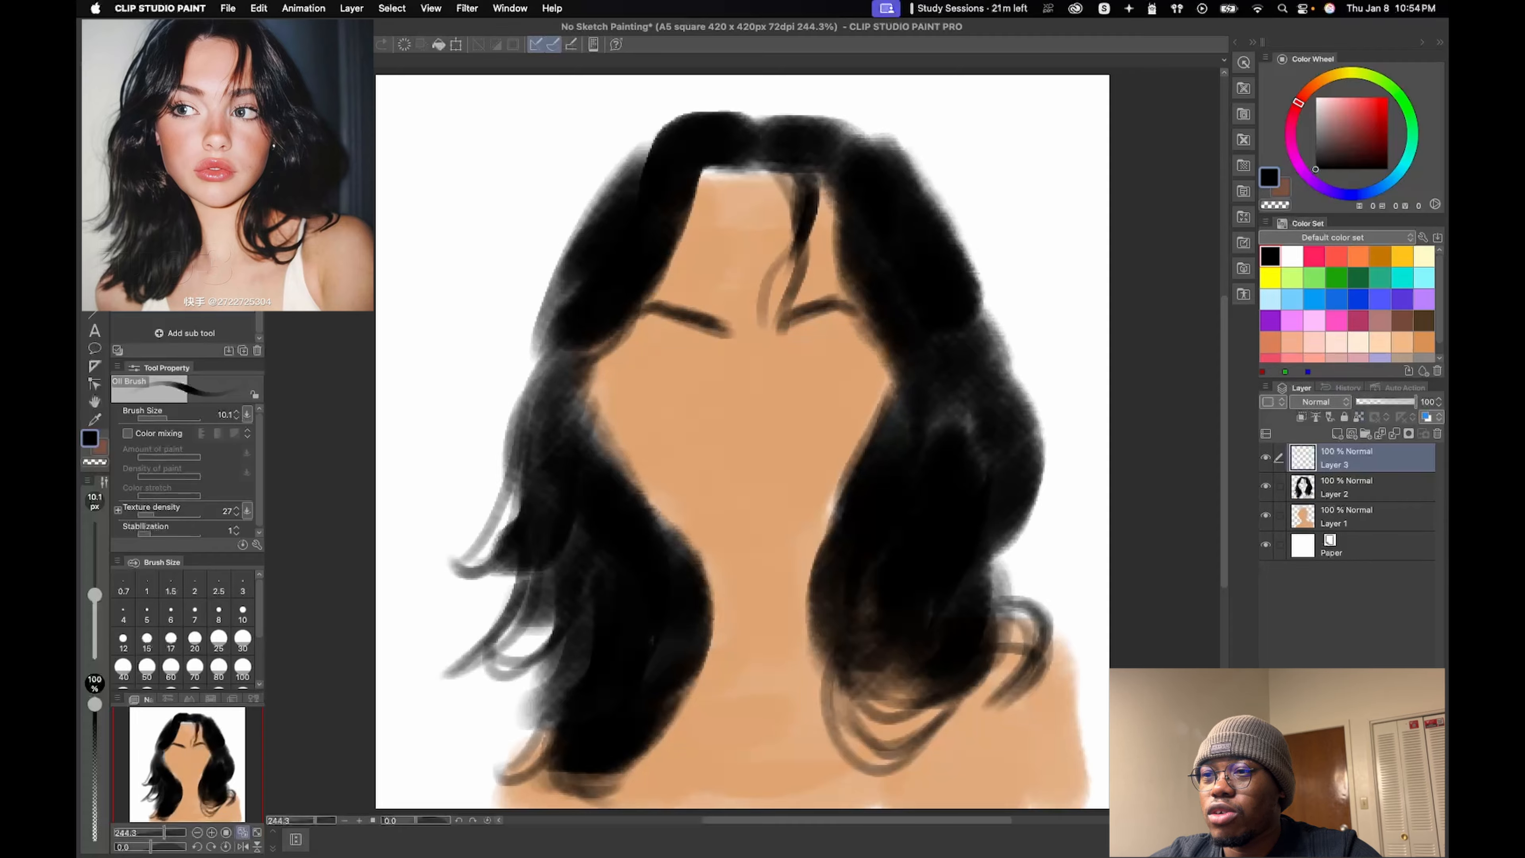
click(1350, 109)
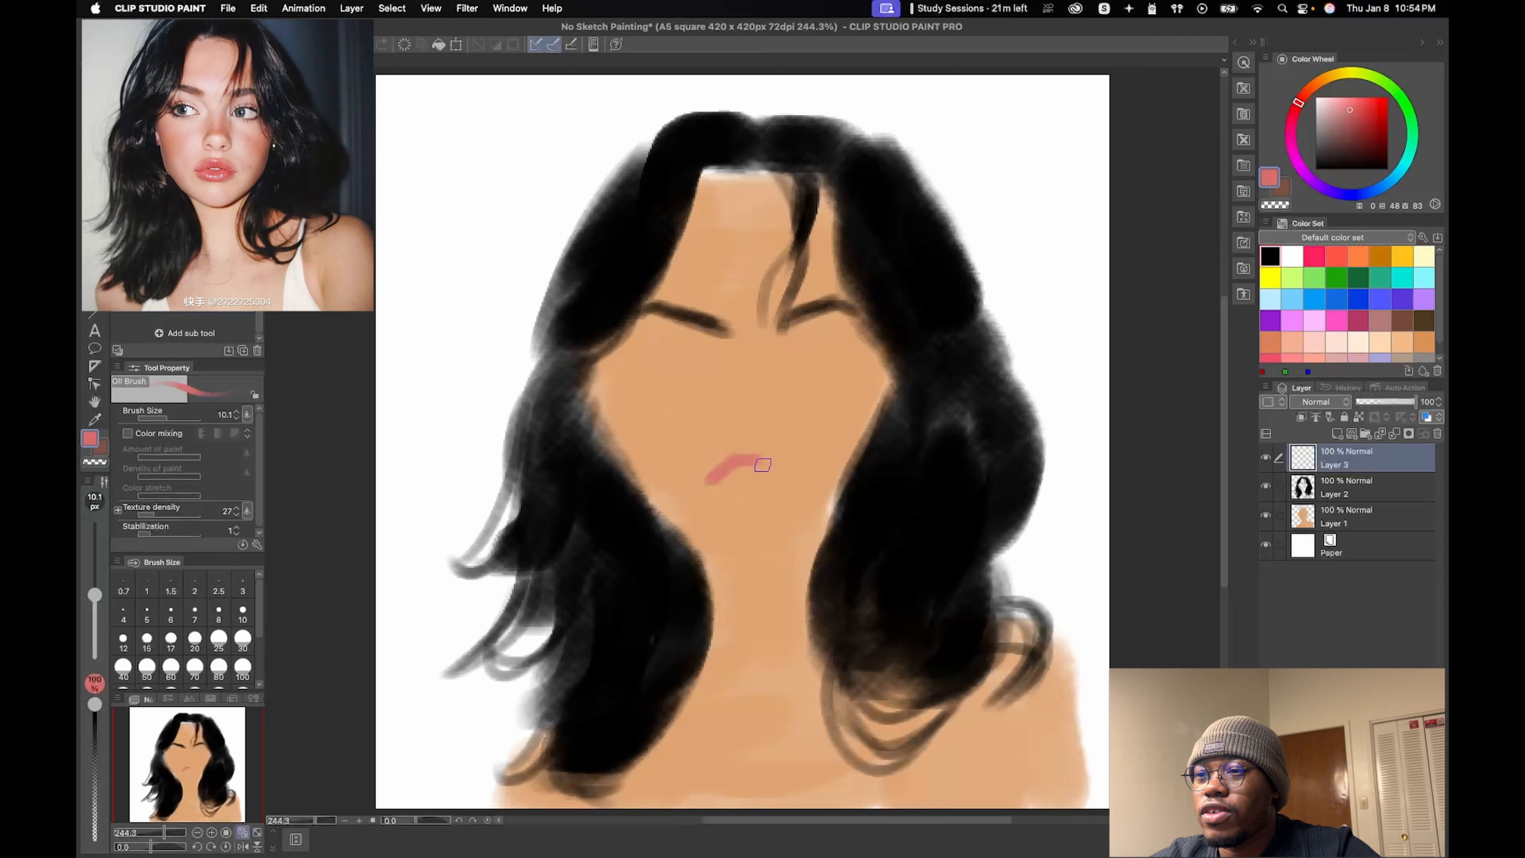
mouse_move(763, 464)
mouse_down()
mouse_move(734, 488)
mouse_move(792, 474)
mouse_up()
mouse_move(718, 481)
mouse_down()
mouse_move(775, 492)
mouse_move(781, 464)
mouse_up()
drag(730, 490, 763, 485)
- On a new layer, paint the inner eye sockets and the nostril shapes in a darker brown skin tone
click(1336, 434)
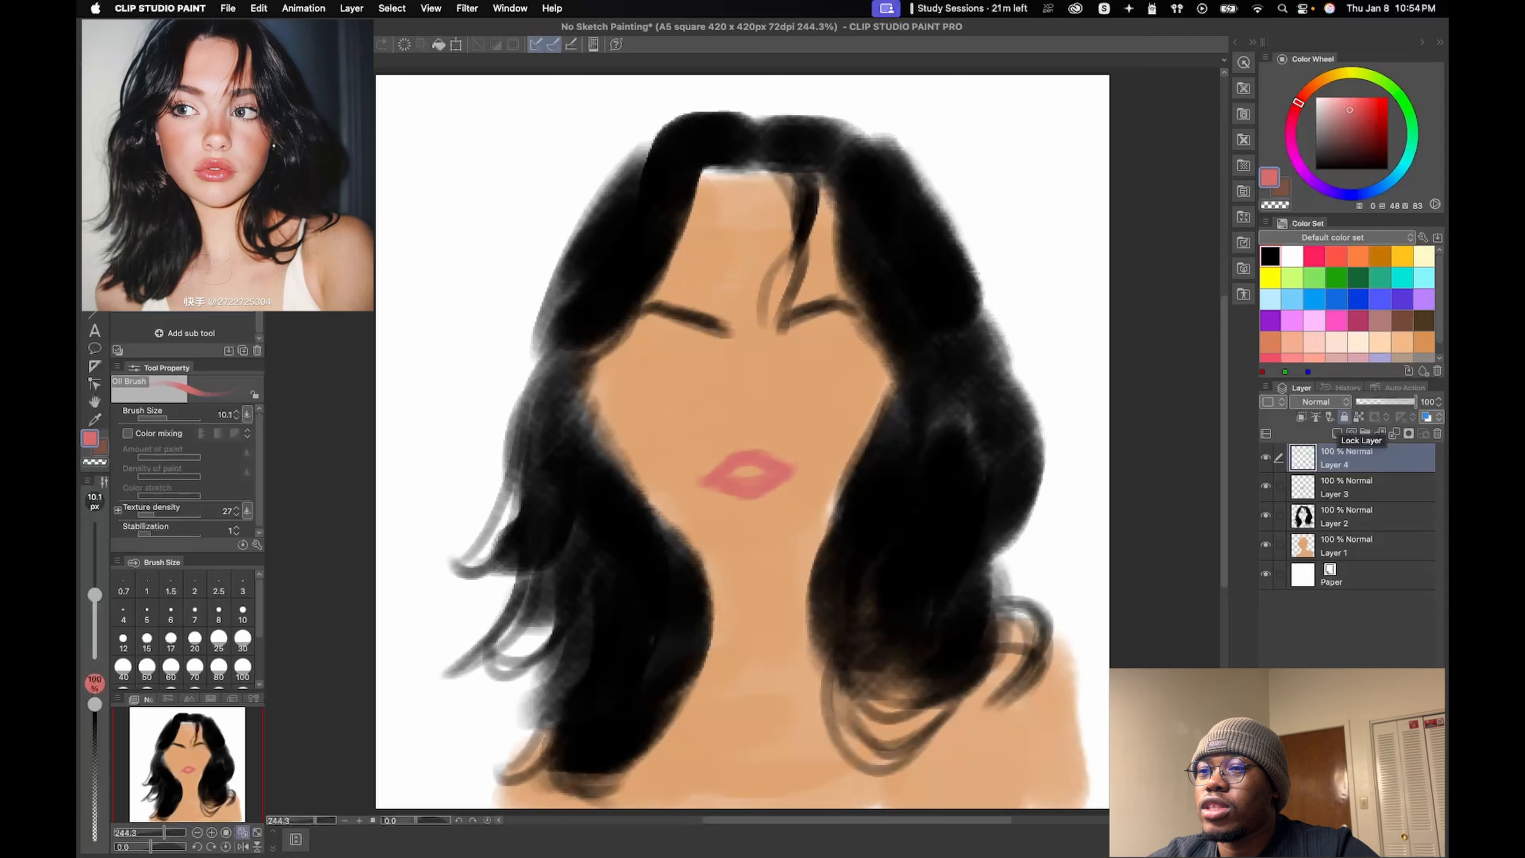
click(1318, 82)
click(1353, 123)
mouse_move(778, 328)
mouse_down()
mouse_move(796, 380)
mouse_move(735, 348)
mouse_move(713, 389)
mouse_up()
mouse_move(772, 405)
mouse_down()
mouse_move(780, 424)
mouse_move(764, 435)
mouse_up()
mouse_move(725, 401)
mouse_down()
mouse_move(717, 422)
mouse_move(737, 434)
mouse_up()
- Paint brown contour lines along the jaw, chin and left side of the face, redoing strokes as needed
key([)
drag(749, 554, 824, 510)
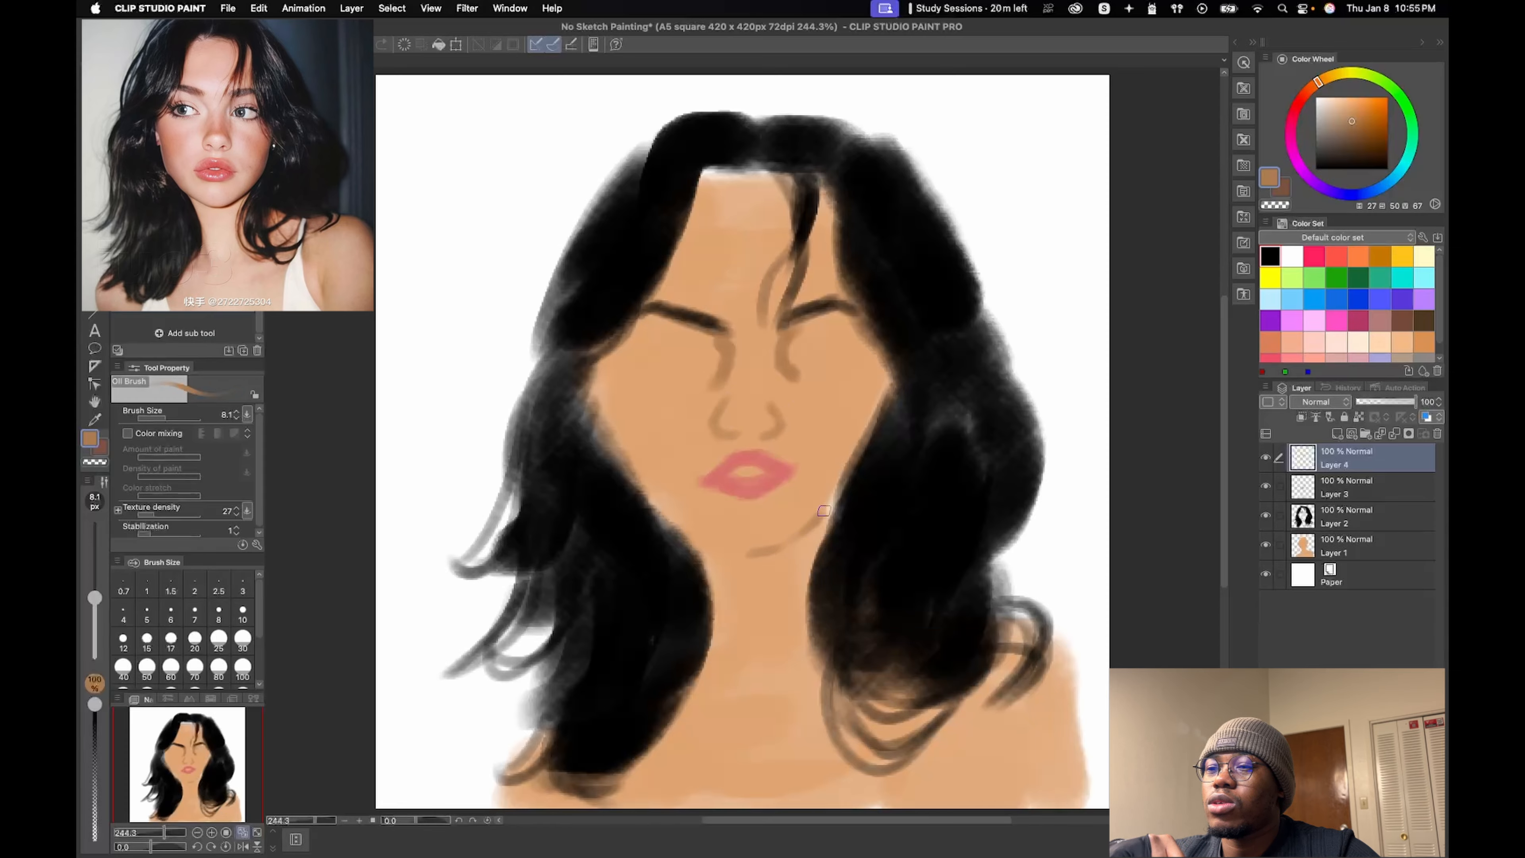
key(super+z)
drag(664, 512, 736, 555)
key(super+z)
key(])
drag(607, 406, 655, 496)
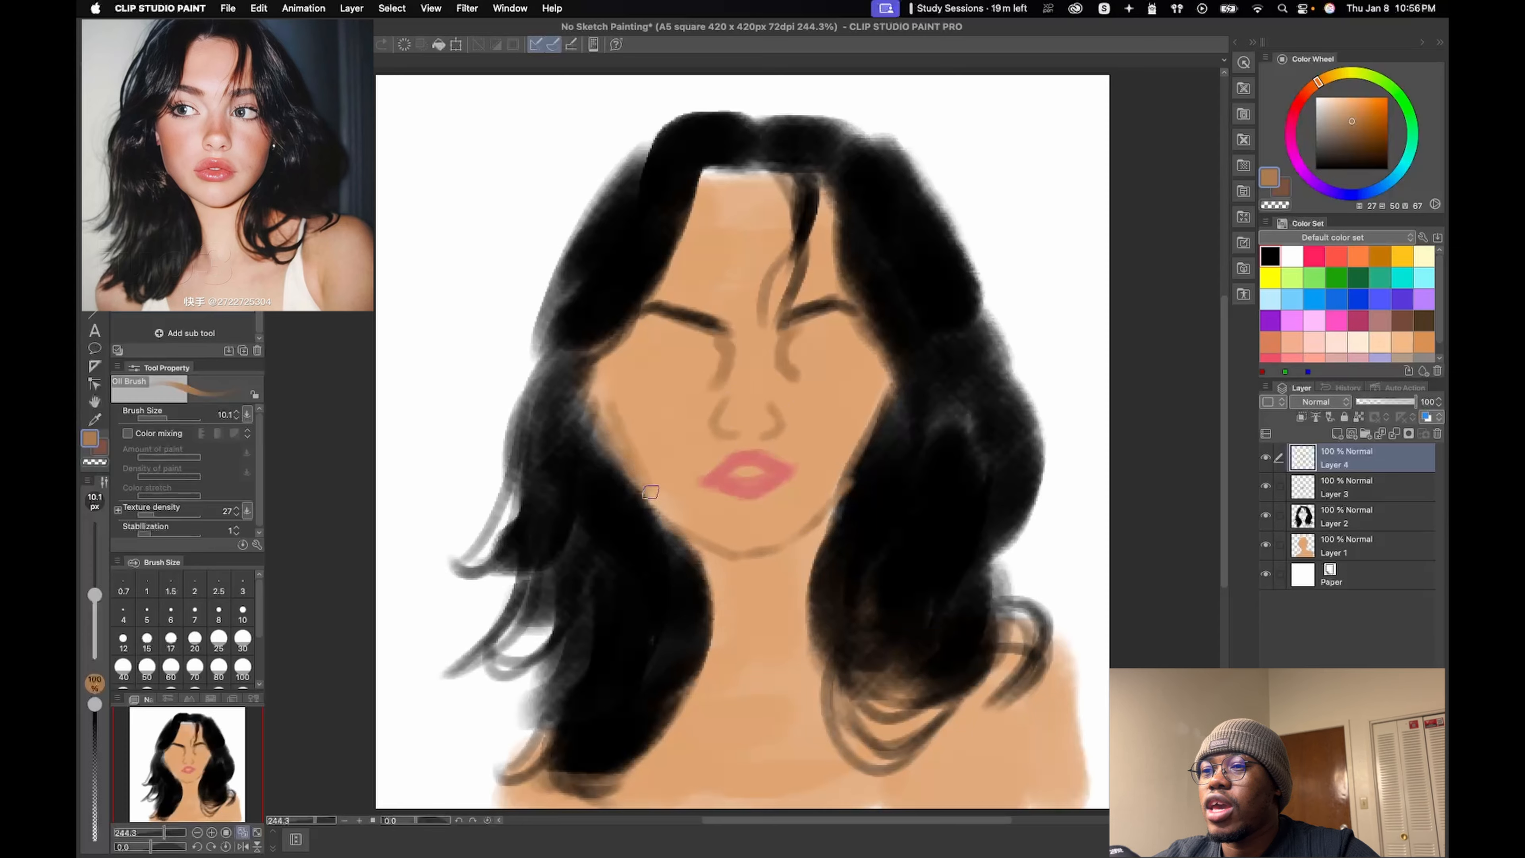
drag(628, 338, 655, 486)
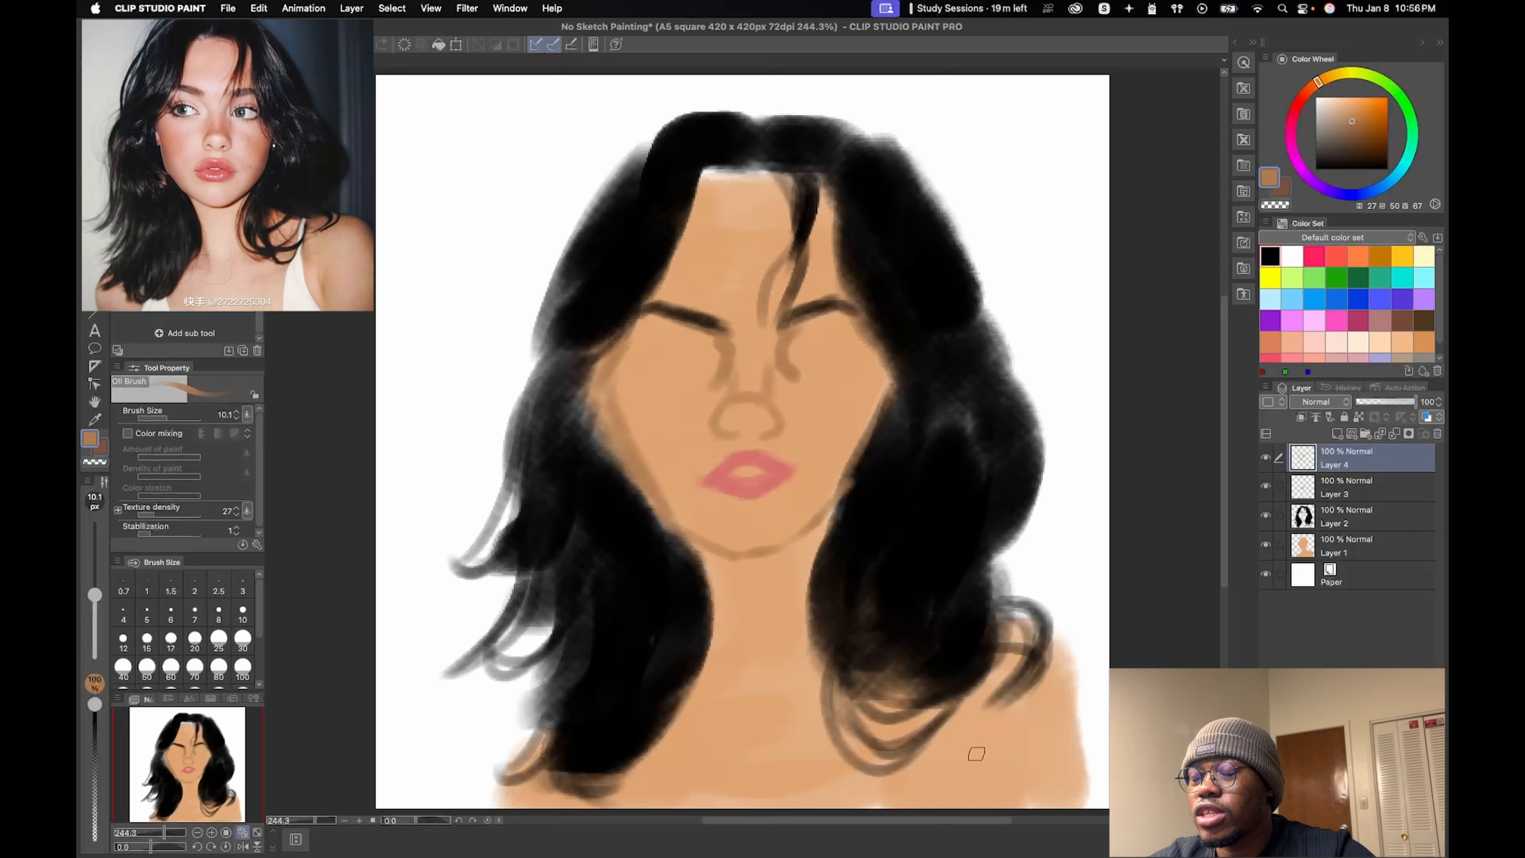
- Paint the arm creases near the shoulders and fill the white gap at the hairline with skin tone on Layer 1
drag(944, 747, 956, 790)
drag(967, 741, 953, 808)
drag(581, 803, 600, 780)
drag(789, 177, 804, 176)
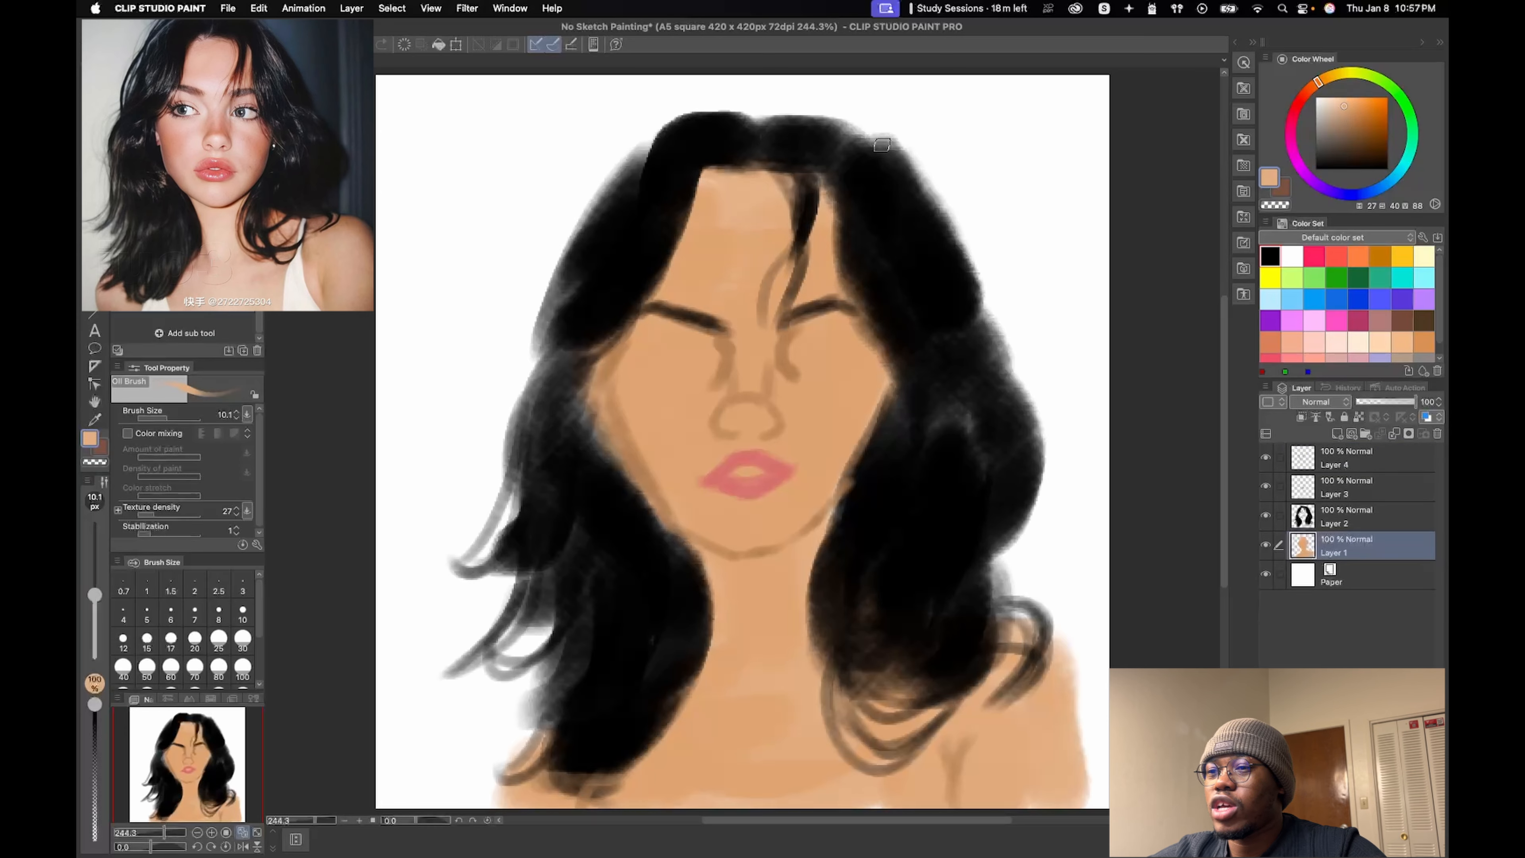
- Add a new layer above Layer 4 and shade the eye sockets, cheeks and forehead with a slightly darker skin tone
right_click(781, 347)
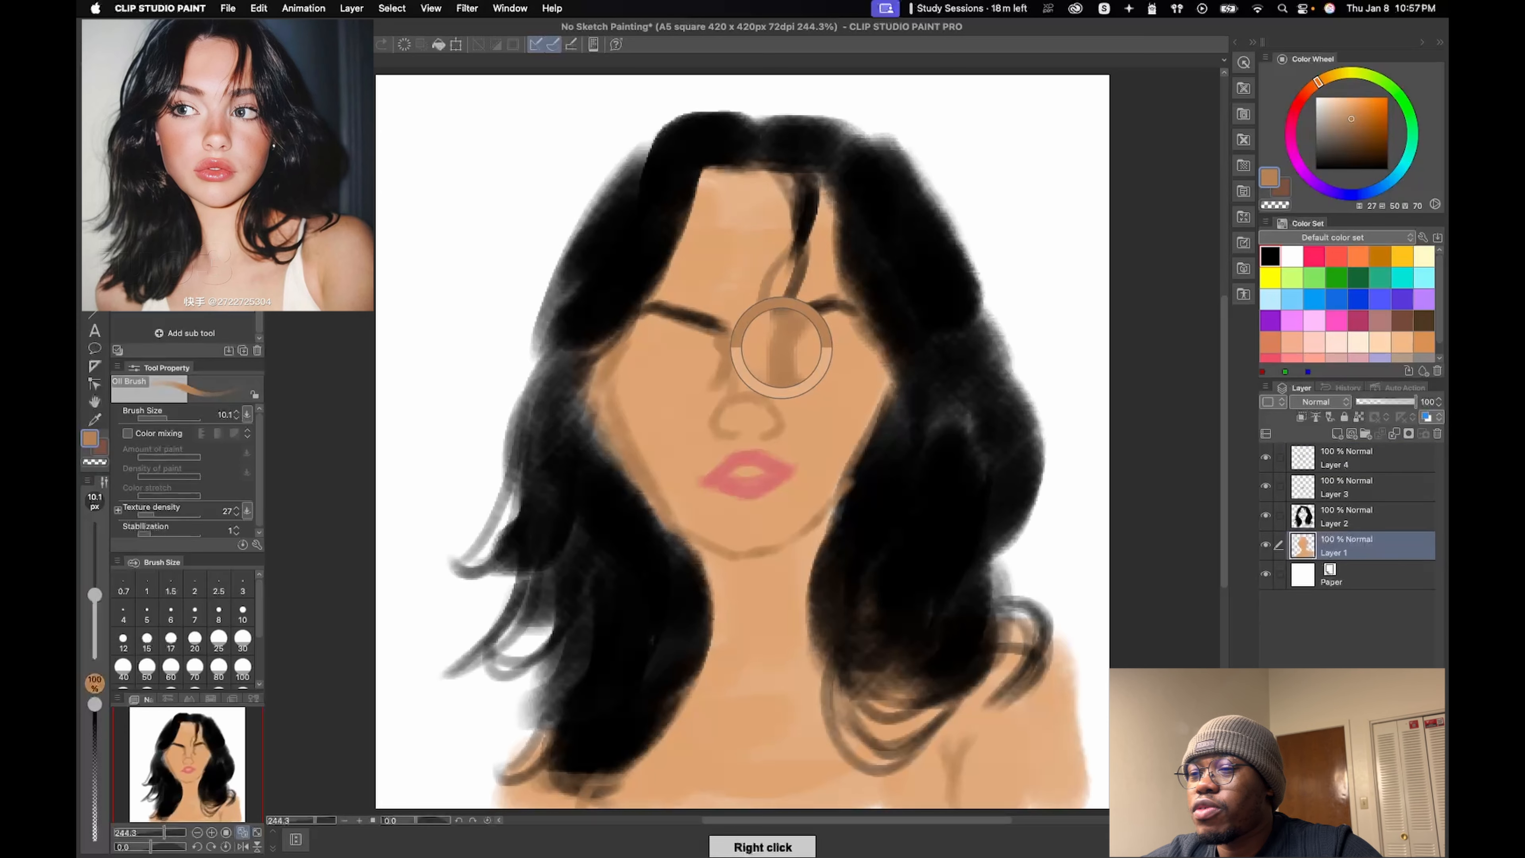
key(super+z)
click(1351, 458)
click(1337, 434)
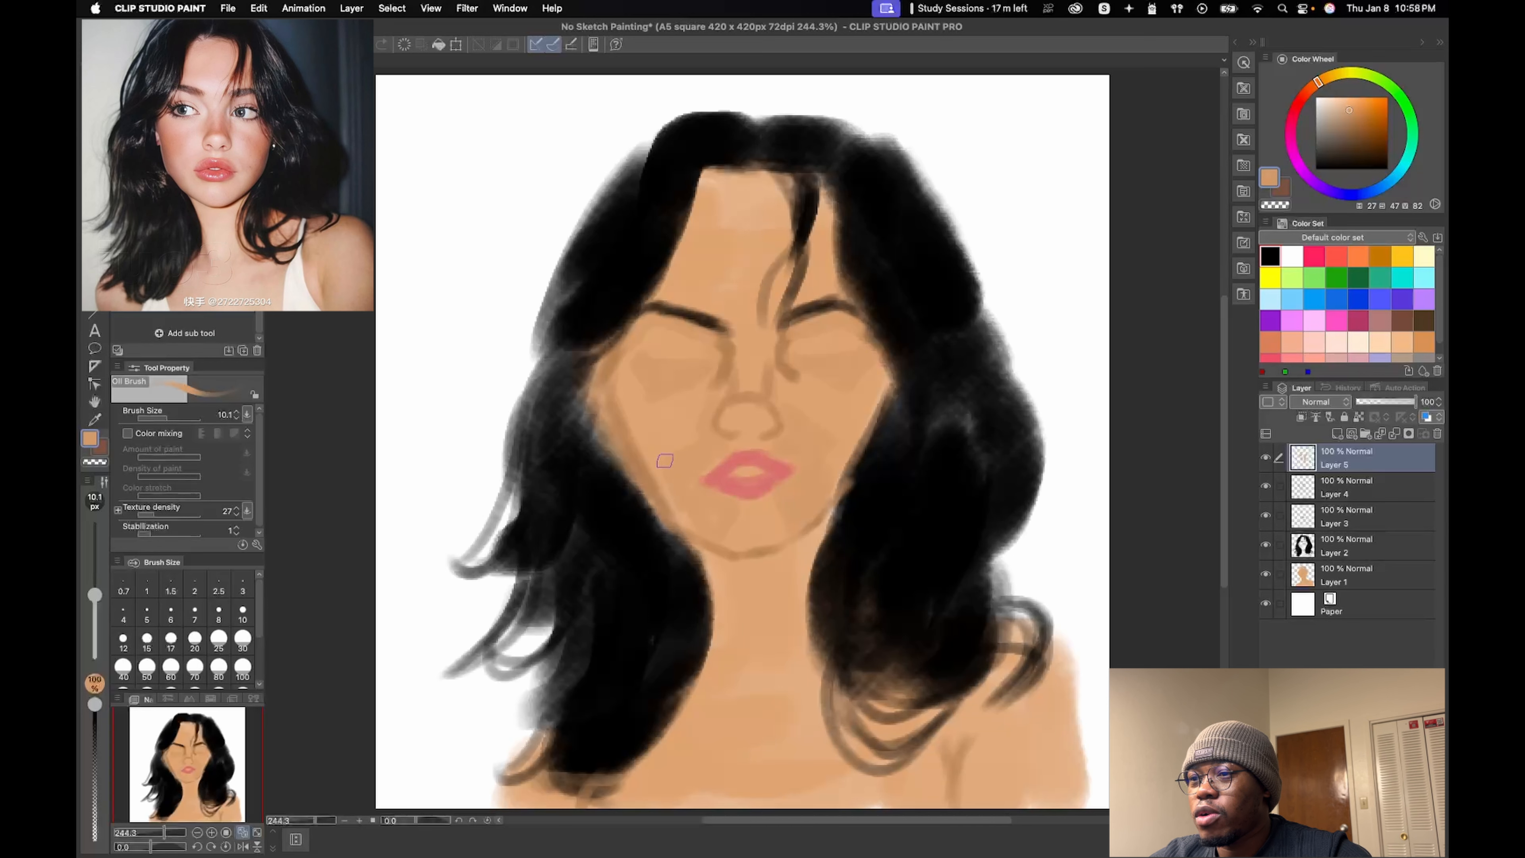
drag(724, 295, 719, 200)
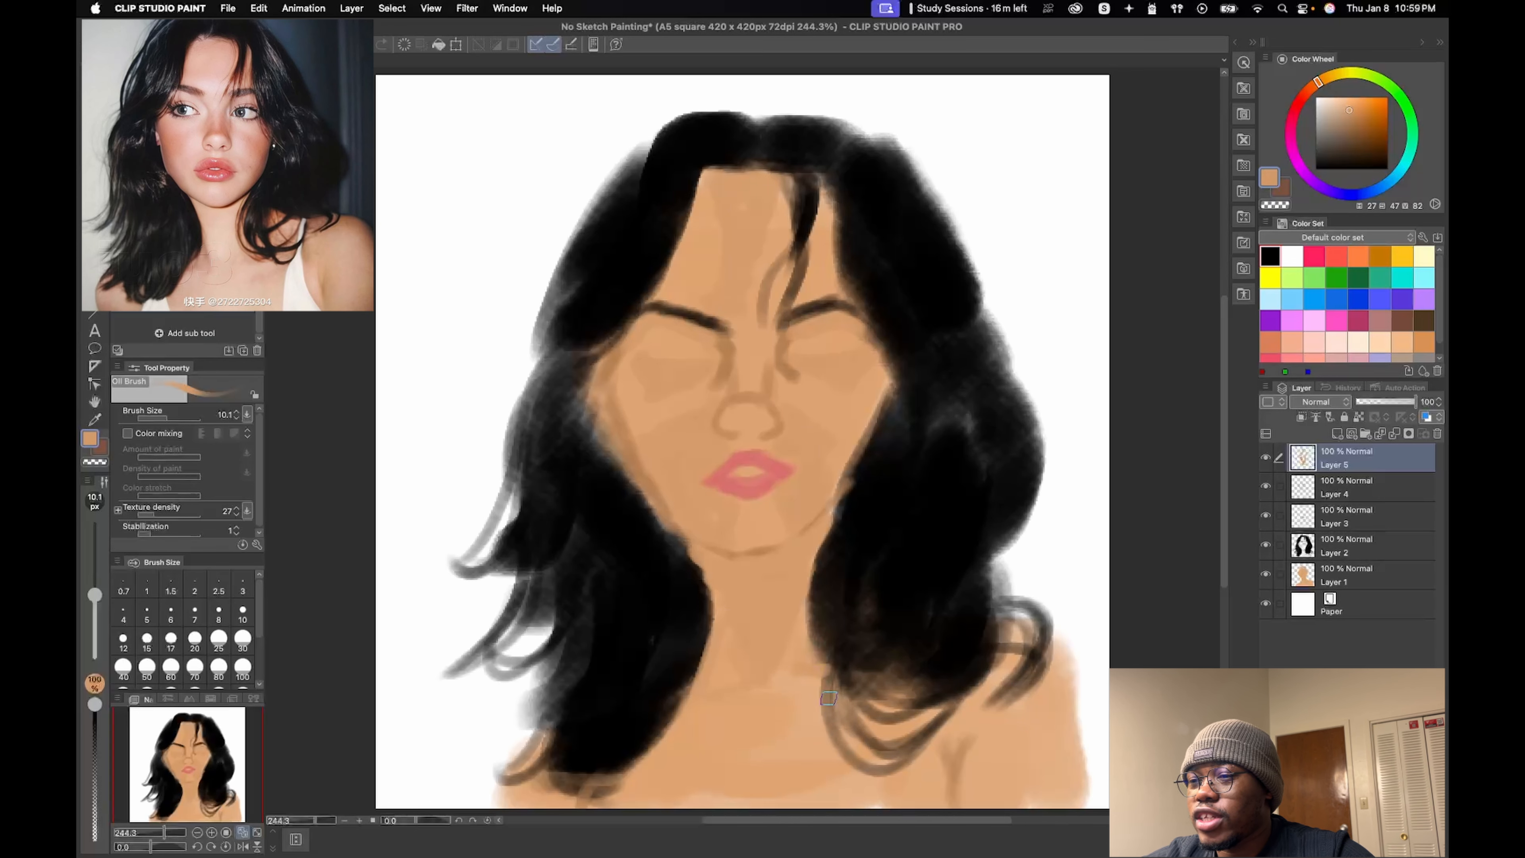
- On a new layer, paint a pale pinkish-white tank-top strap over the shoulder on the right side of the portrait
click(1339, 434)
click(1292, 256)
click(1322, 104)
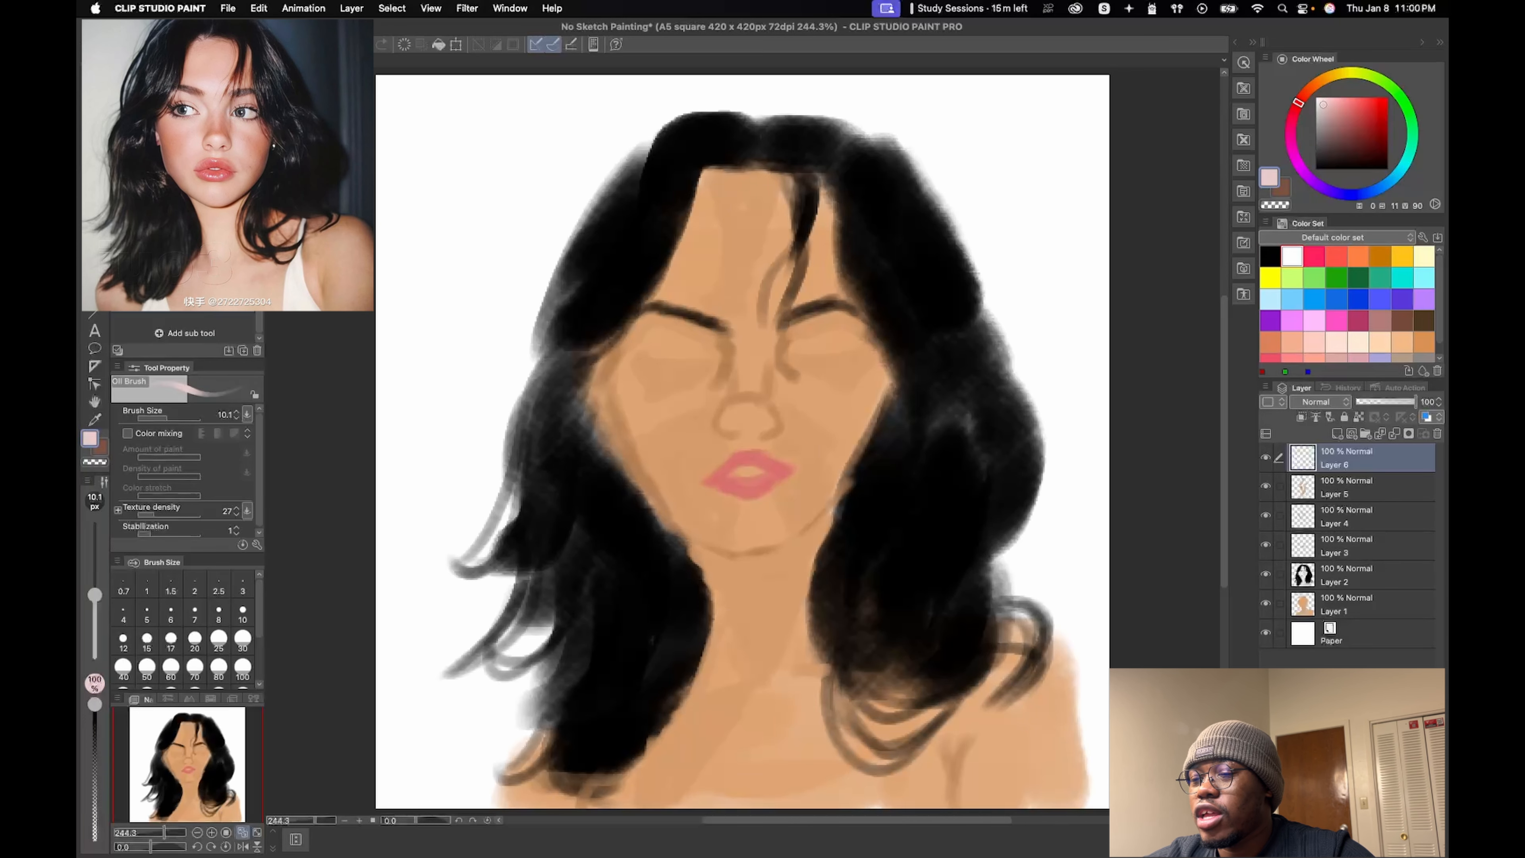
drag(940, 693, 959, 800)
mouse_move(943, 695)
mouse_down()
mouse_move(887, 799)
mouse_move(939, 688)
mouse_move(997, 745)
mouse_up()
key(super+minus)
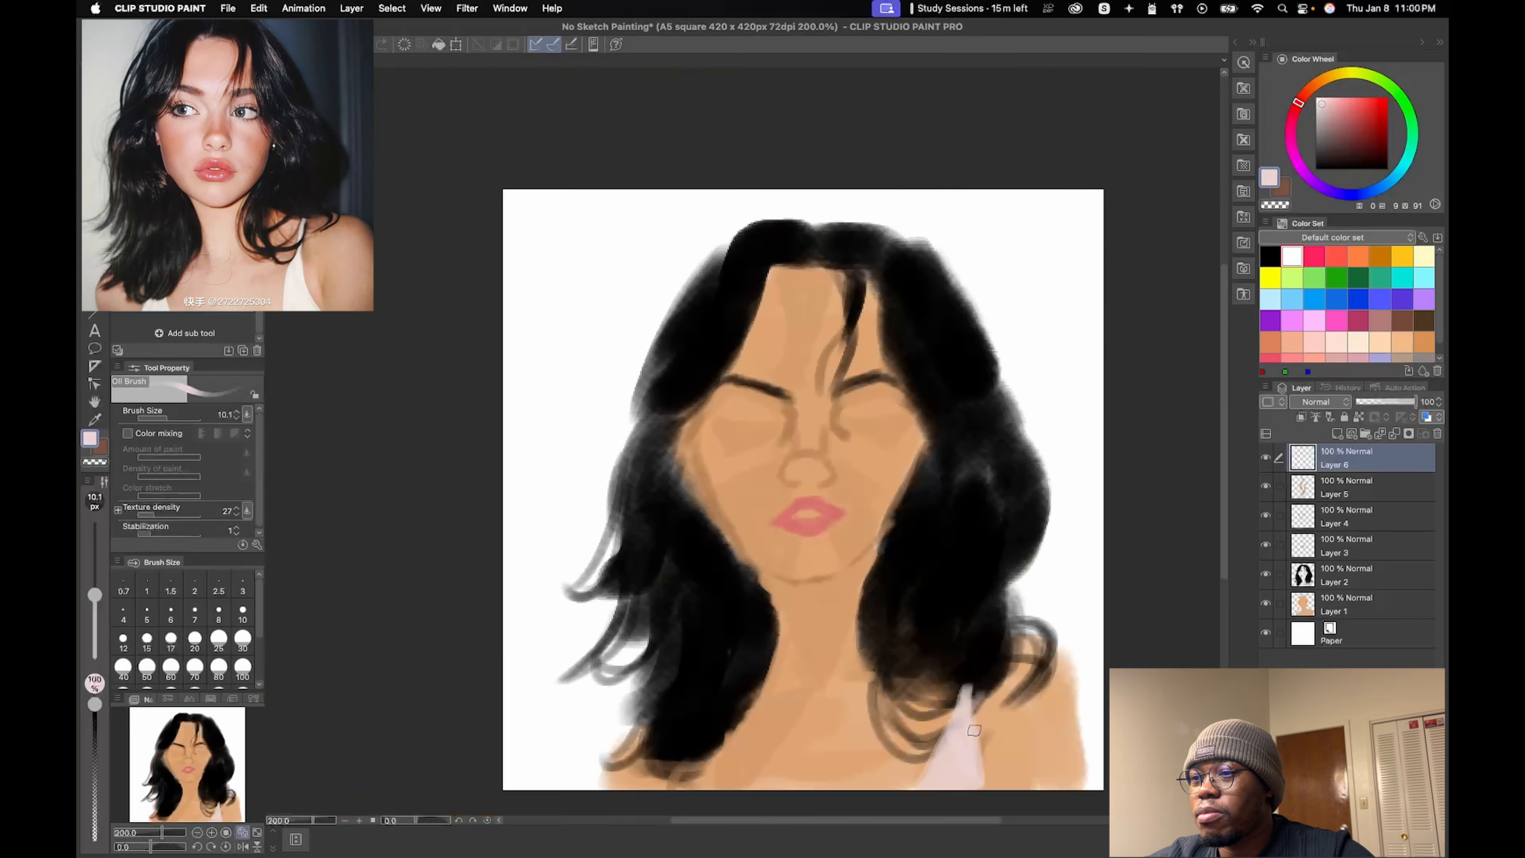
key(super+z)
mouse_move(998, 640)
mouse_down()
mouse_move(920, 780)
mouse_move(961, 692)
mouse_move(950, 718)
mouse_up()
key(super+z)
drag(950, 718, 900, 664)
- Add the top's pale section on the left of the chest, refine the right strap and erase the excess at its tip
mouse_move(658, 692)
mouse_down()
mouse_move(683, 733)
mouse_move(615, 733)
mouse_move(651, 696)
mouse_move(675, 718)
mouse_up()
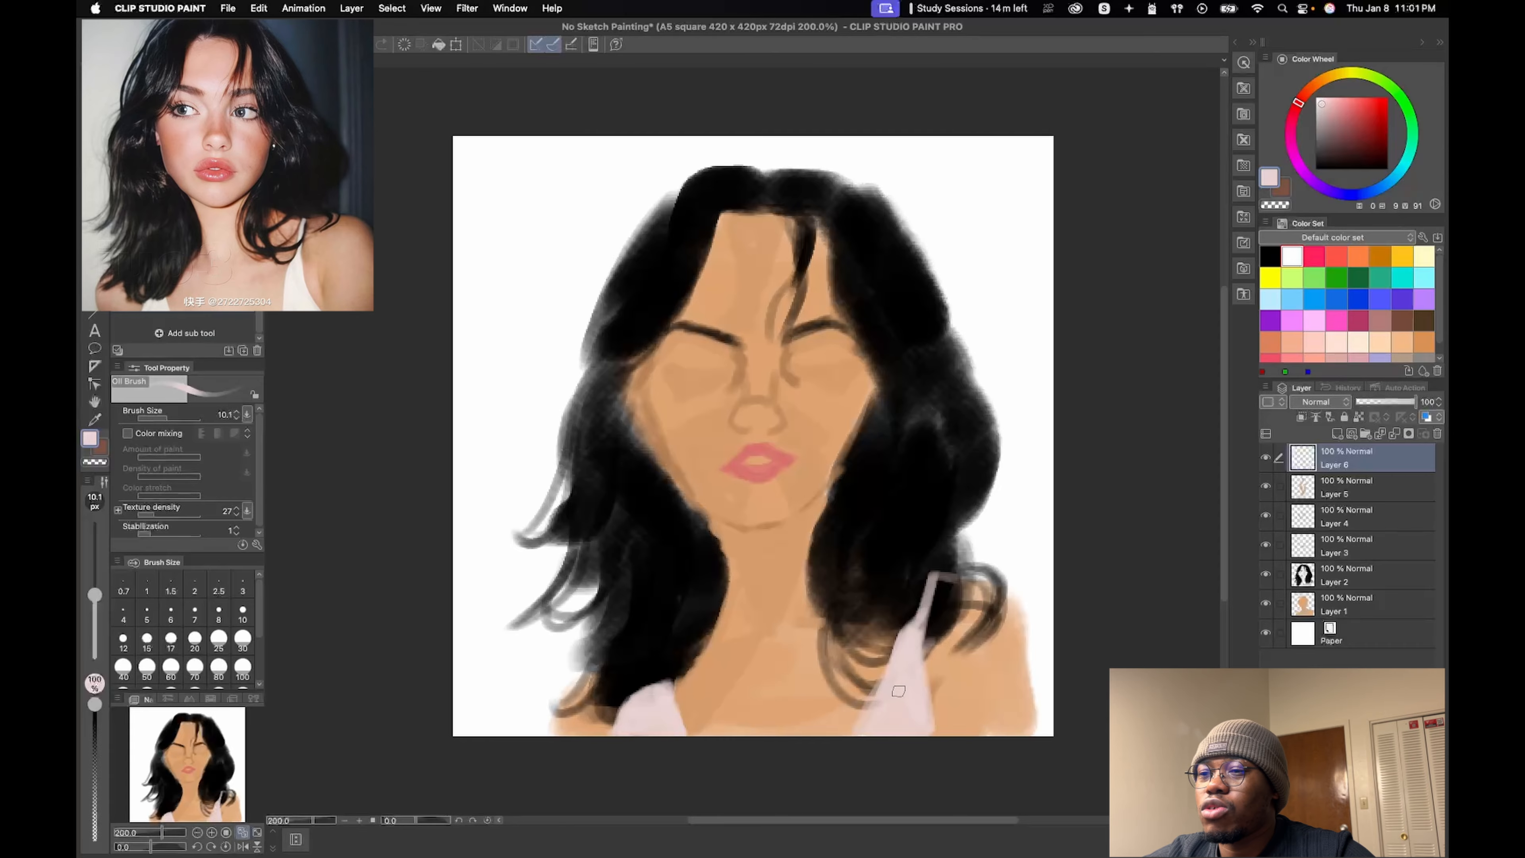
drag(925, 601, 867, 724)
key(e)
drag(958, 575, 932, 570)
- On a new layer, fill the gap between the lips and the eye whites with light peach (H 27, S 26, V 92)
click(1337, 433)
right_click(758, 461)
key(b)
click(1334, 103)
drag(746, 461, 771, 461)
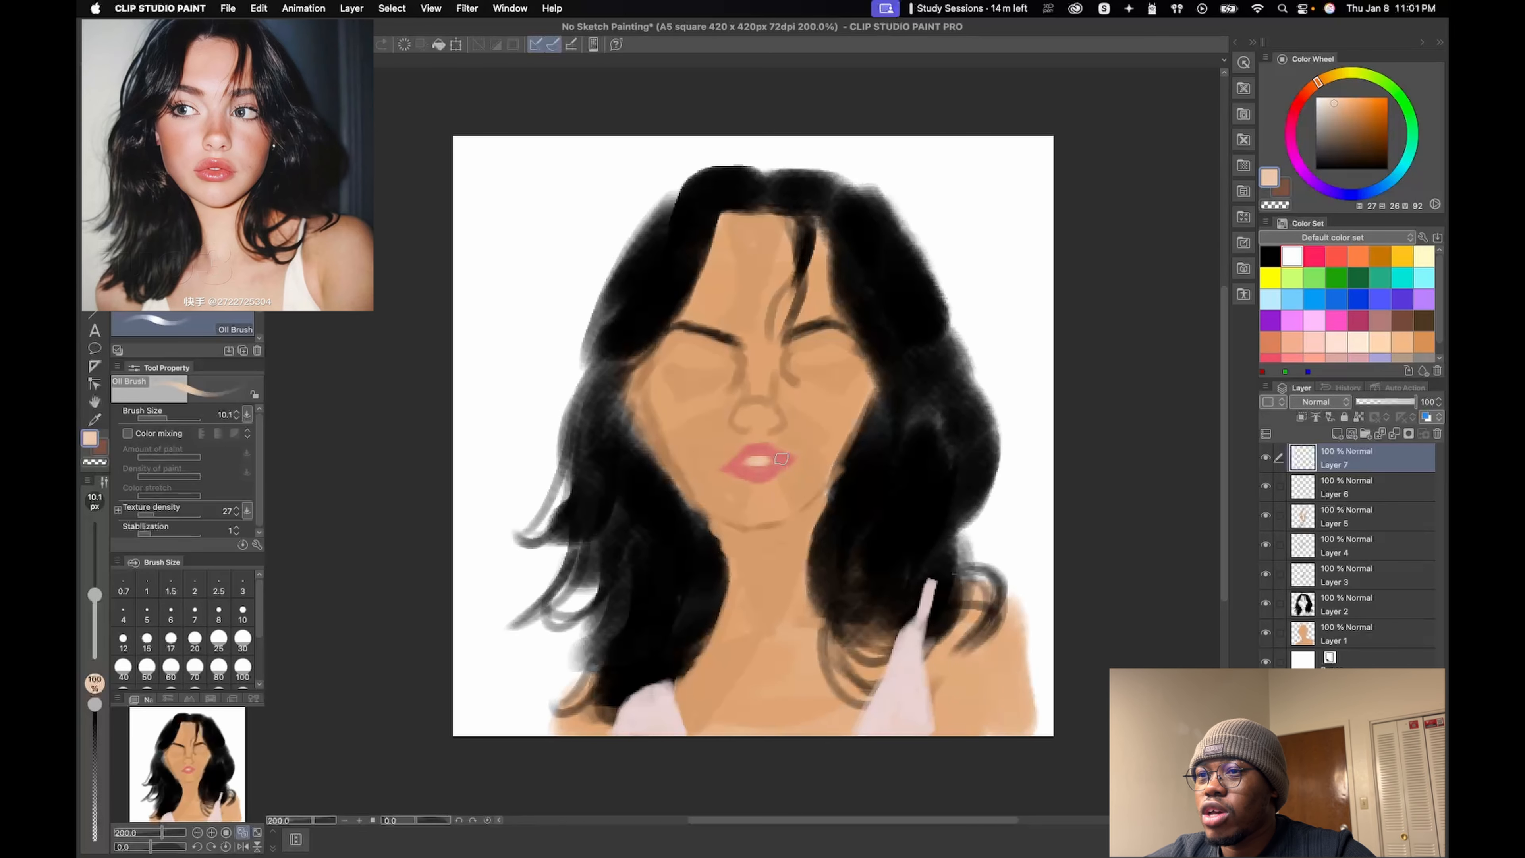
drag(692, 352, 673, 364)
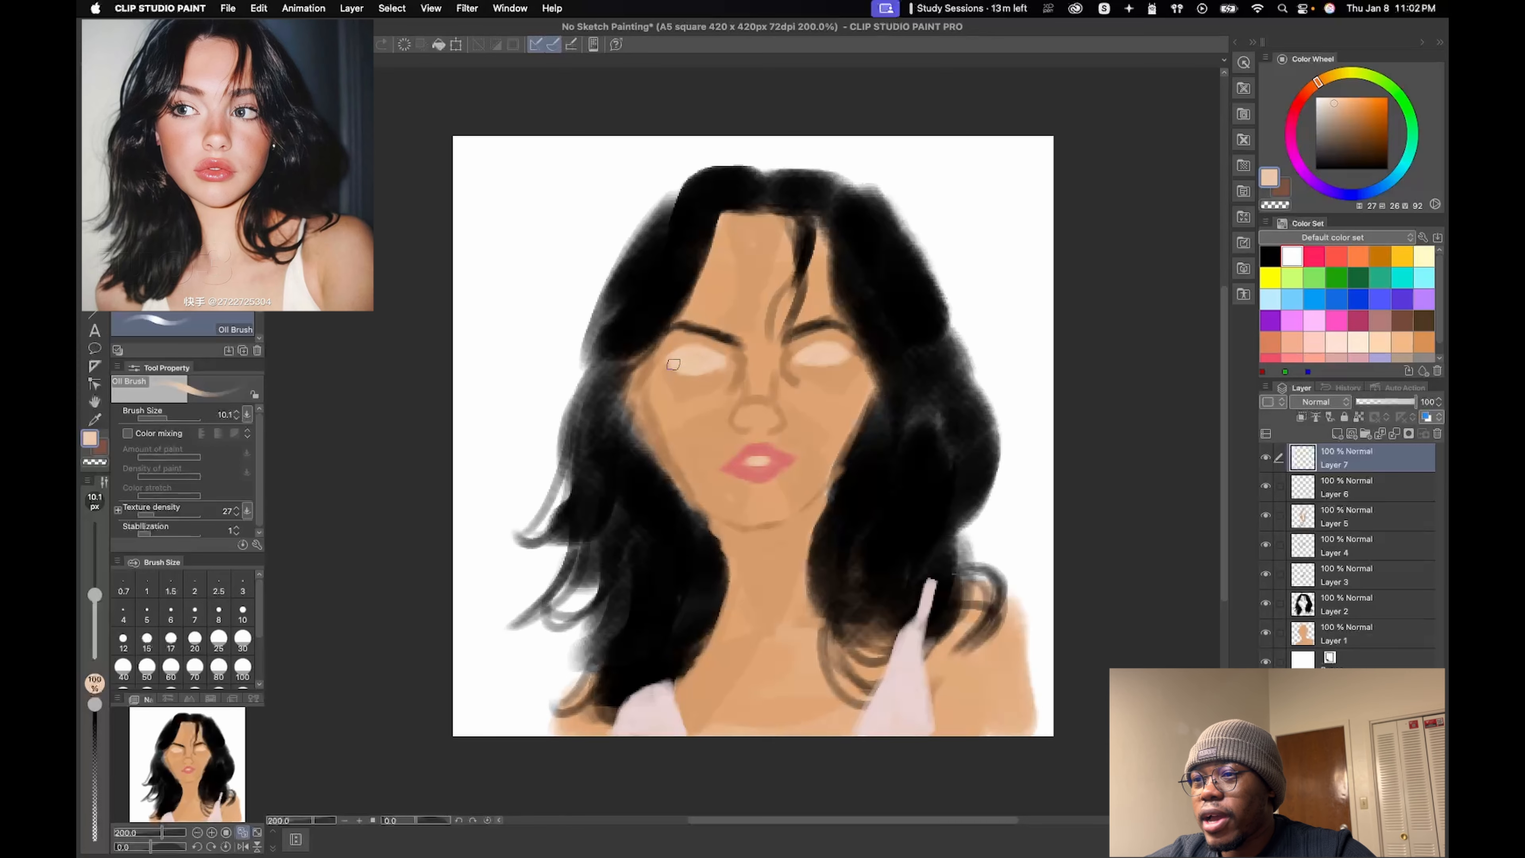
- On a new layer, paint both irises in pale blue-grey (H 185, S 10, V 81) with a 5.1 brush
click(1424, 277)
click(1328, 99)
click(1337, 433)
key(bracketleft)
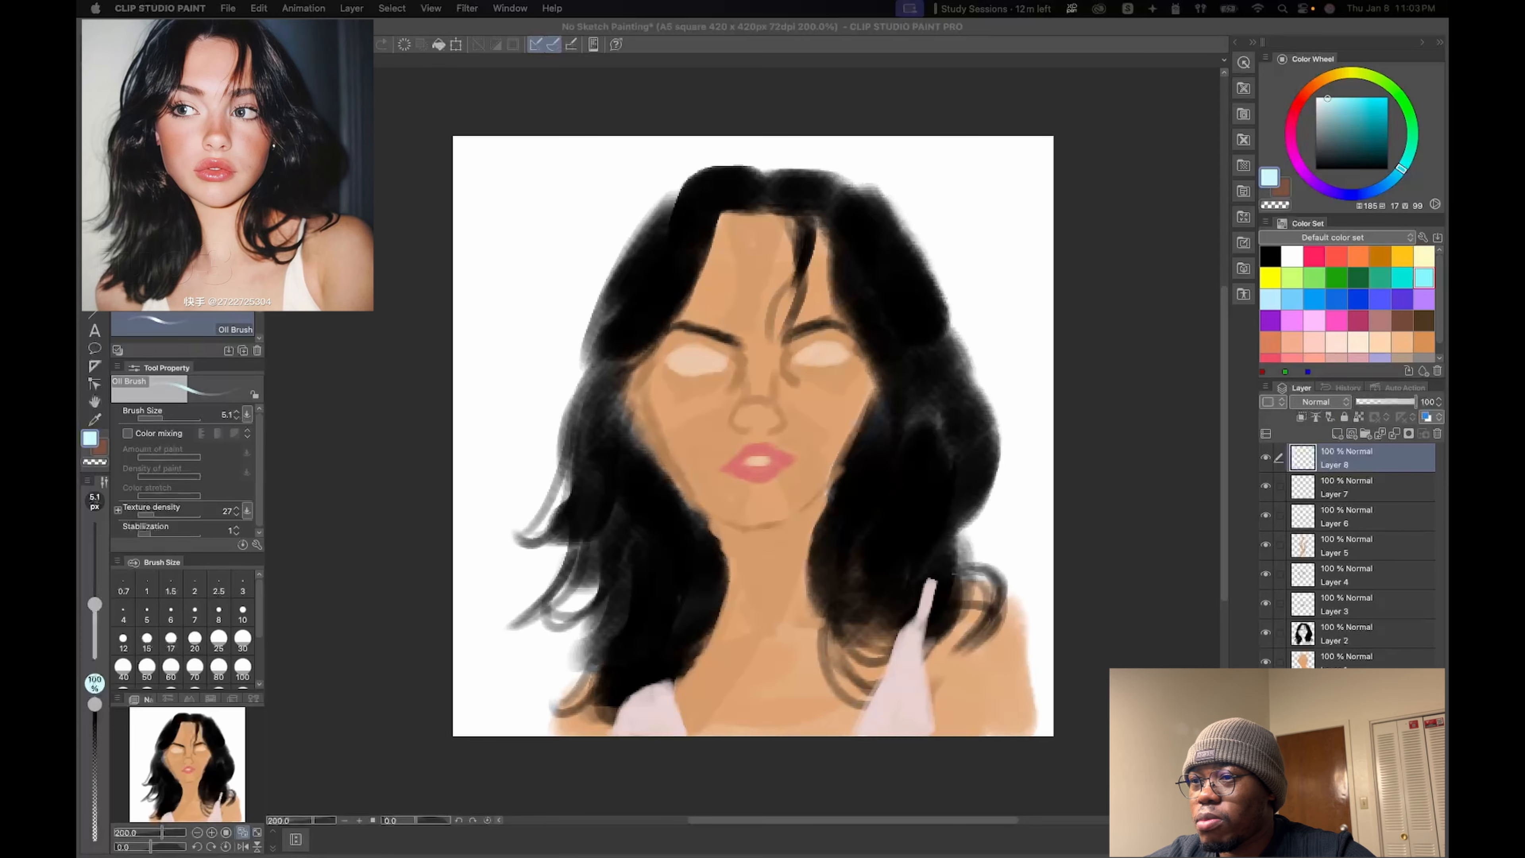
mouse_move(810, 348)
mouse_down()
mouse_move(818, 361)
mouse_move(813, 347)
mouse_up()
key(super+z)
click(1322, 115)
scroll(1348, 312, down, 1)
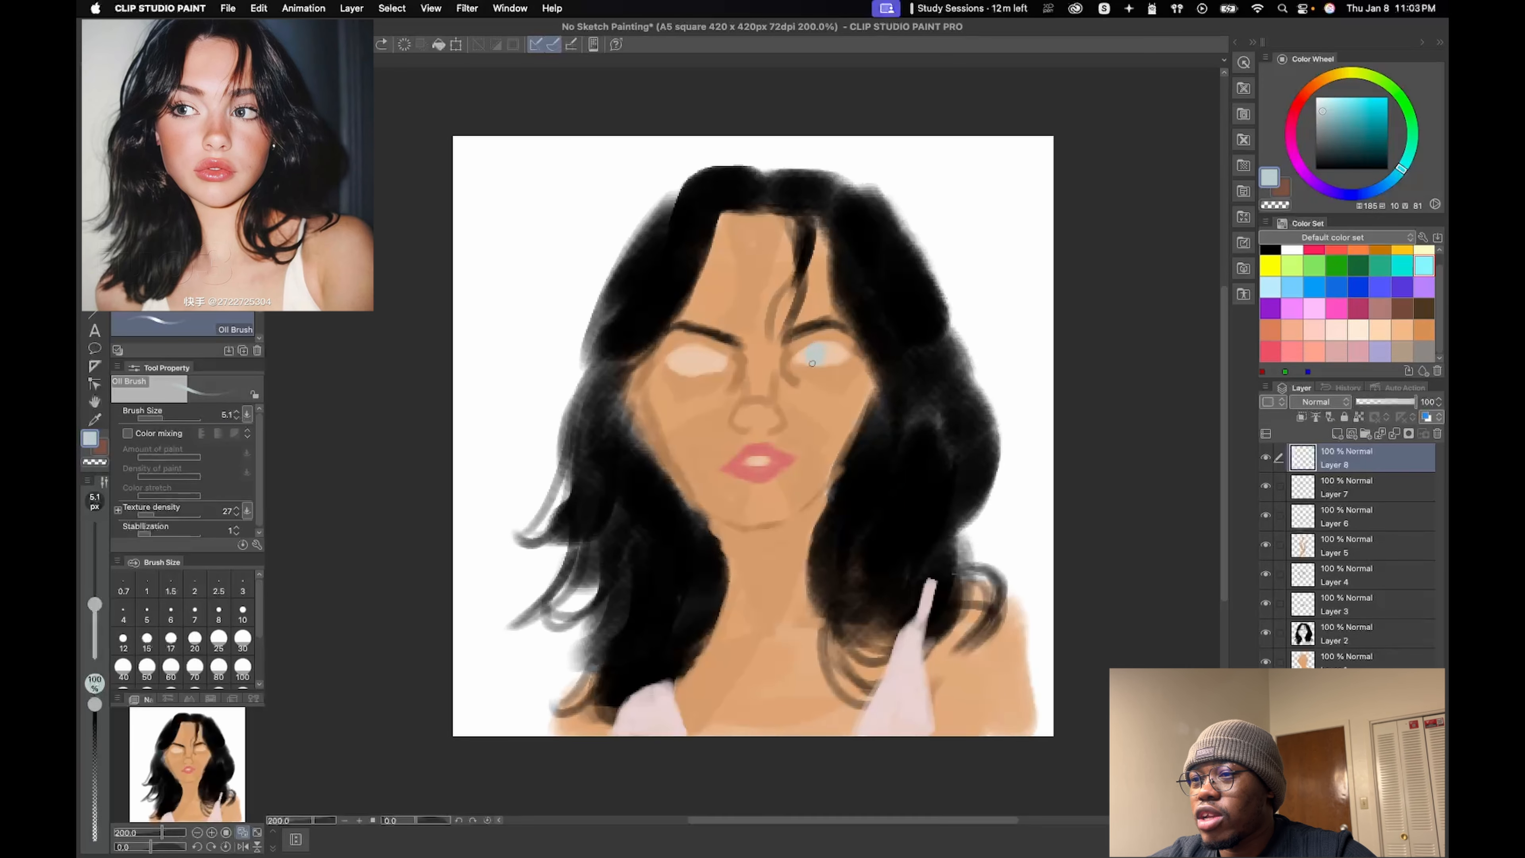
drag(685, 359, 695, 362)
- Sample black from the hair and paint the pupils on a new layer
alt+click(900, 373)
click(1337, 433)
click(814, 353)
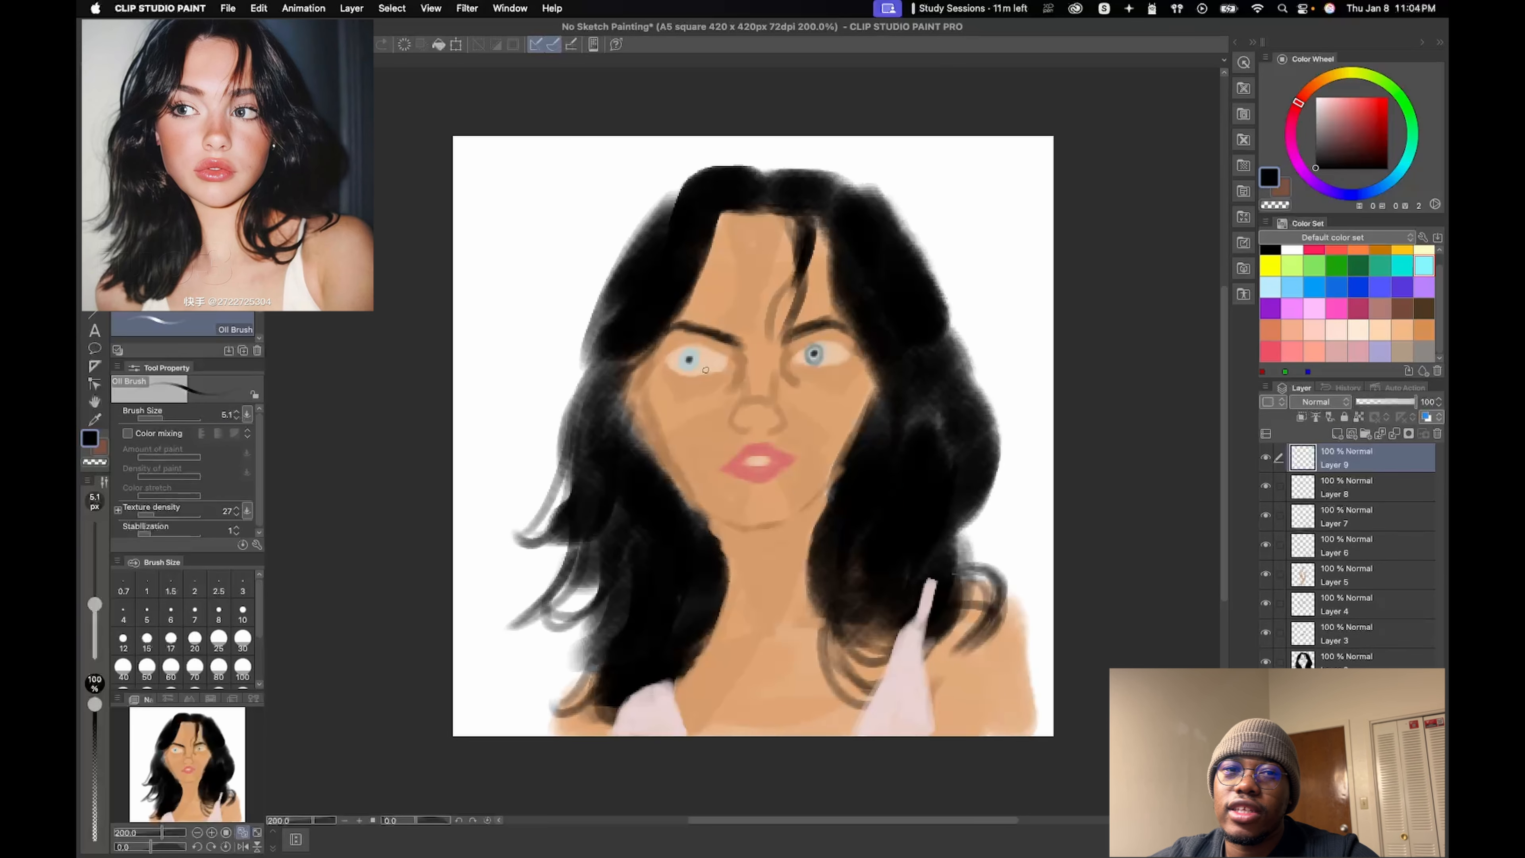
- Move Layer 3 with the lips to the top of the layer stack and extend both lip corners in the sampled pink
click(1346, 575)
click(1346, 634)
alt+click(762, 476)
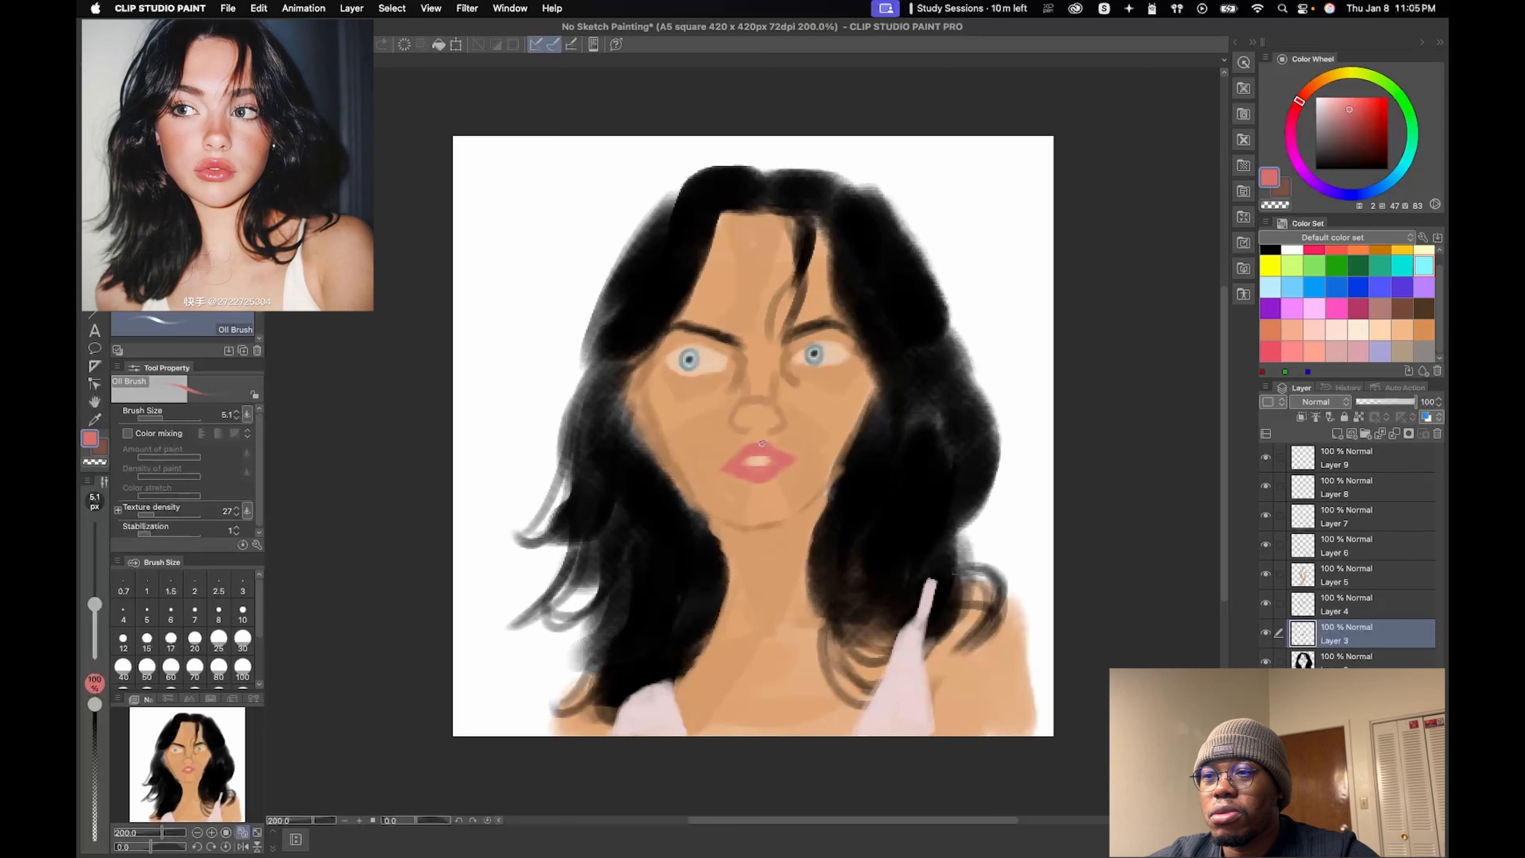
drag(1345, 634, 1346, 447)
drag(733, 459, 722, 470)
drag(781, 456, 795, 469)
- Create a merged copy of the visible layers on top and trim the eye corners with sampled skin tone
right_click(1346, 458)
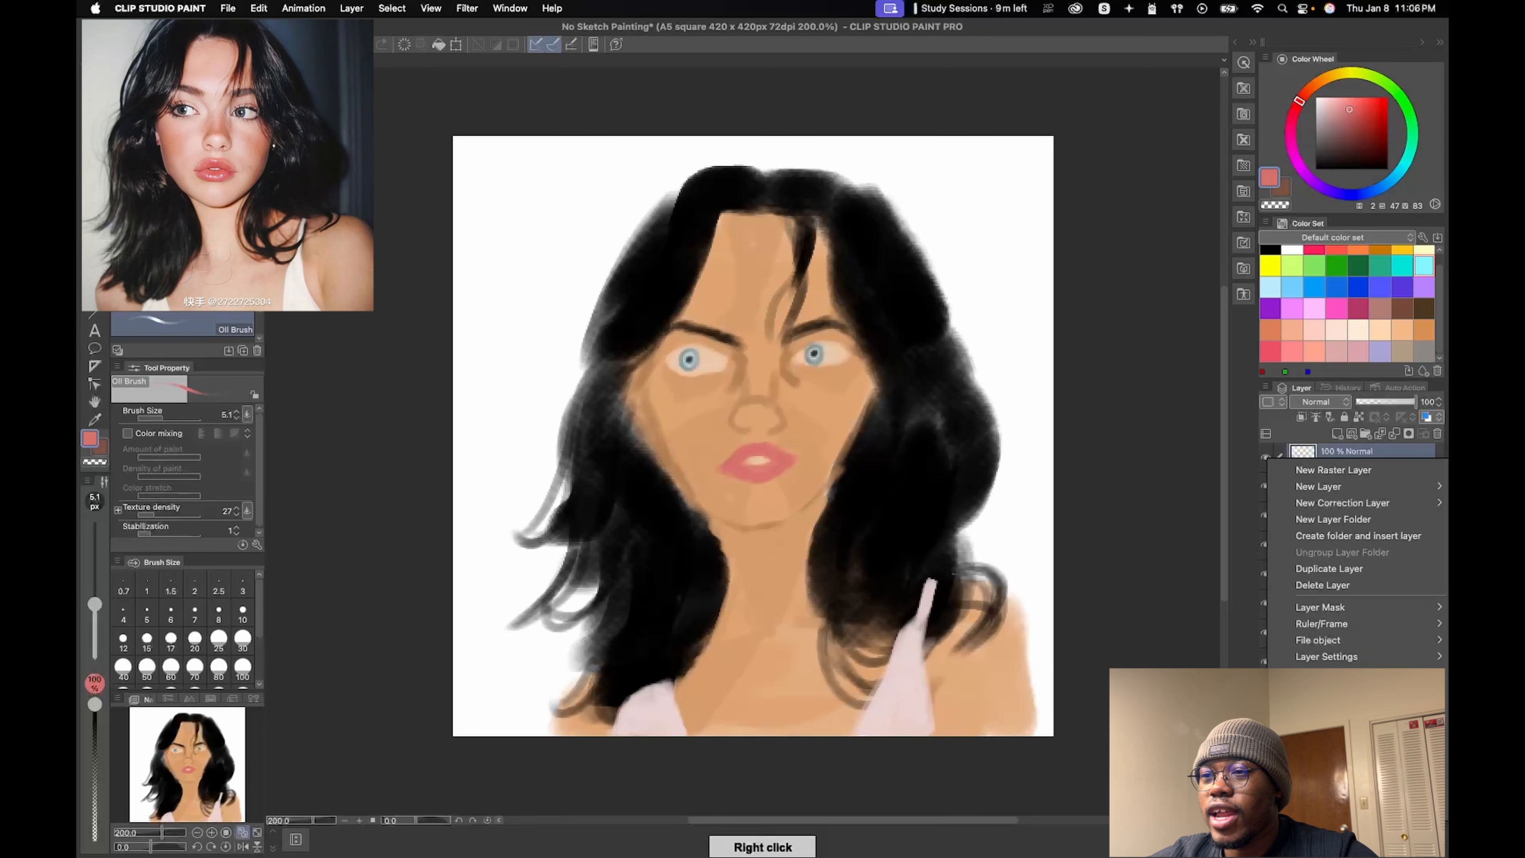
click(1345, 775)
alt+click(702, 317)
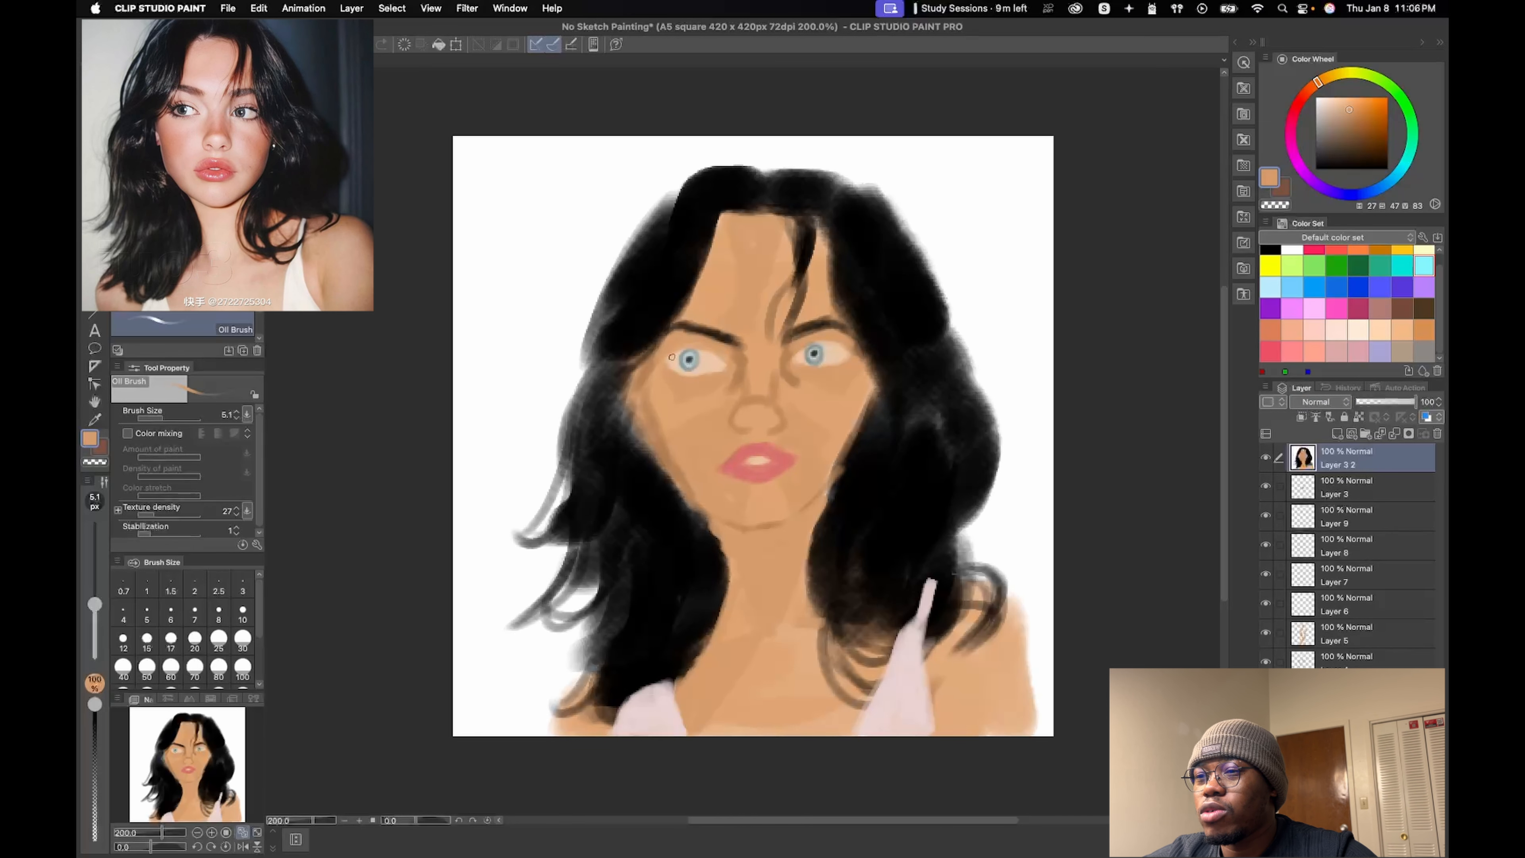
drag(722, 370, 727, 363)
drag(851, 354, 842, 364)
- Reshape the nostrils and nose tip by painting over them with sampled skin tones
alt+click(736, 414)
drag(744, 422, 751, 429)
drag(766, 428, 783, 424)
alt+click(758, 415)
drag(775, 407, 766, 395)
right_click(783, 383)
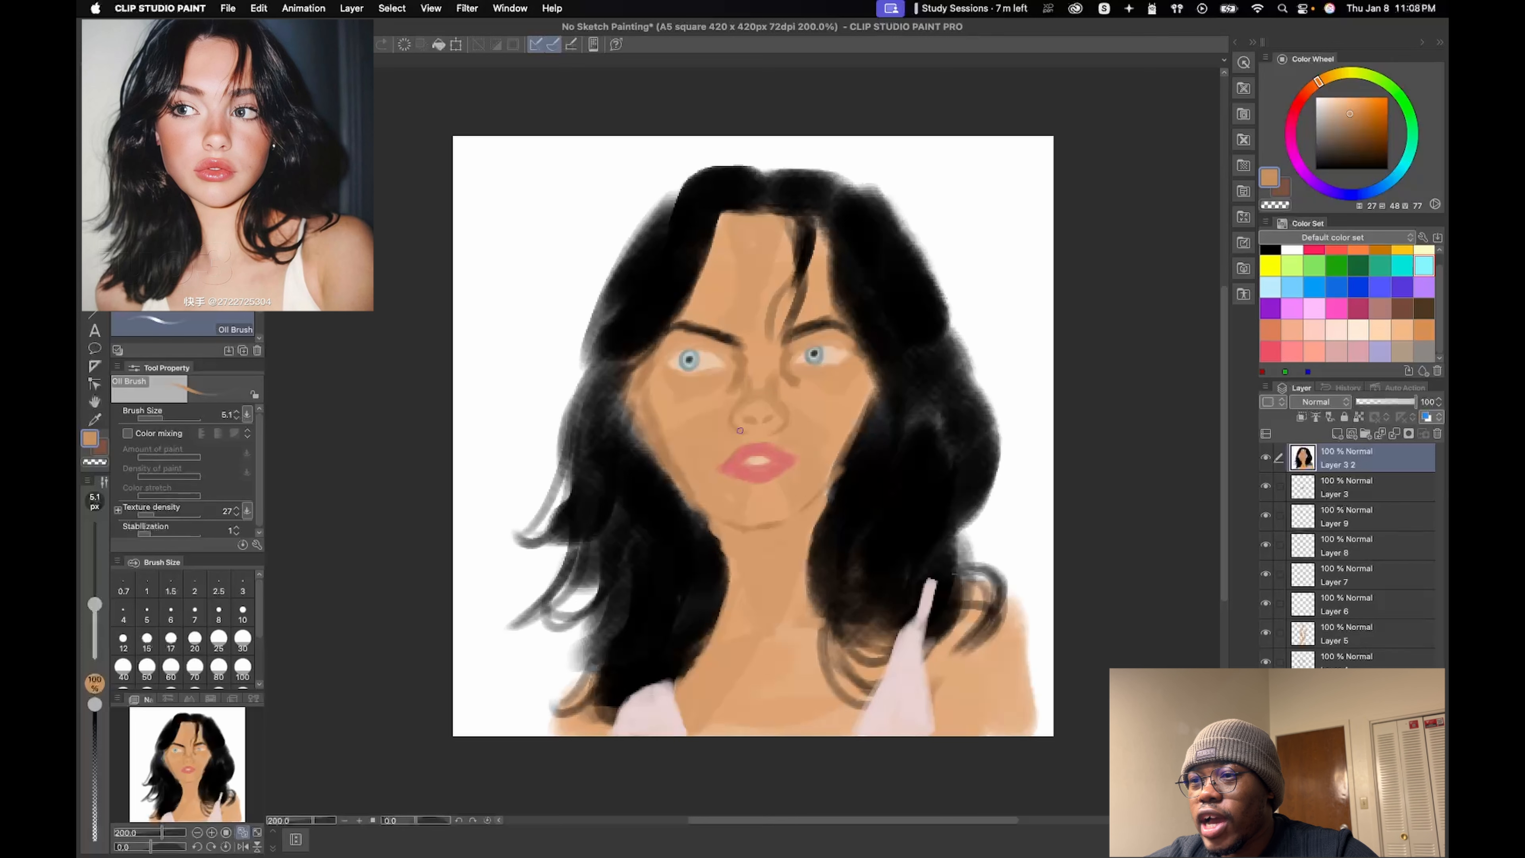
- Blend the contour along the left side of the face and the jawline using sampled skin tones
right_click(640, 403)
drag(640, 409, 644, 433)
right_click(650, 402)
drag(646, 379, 702, 502)
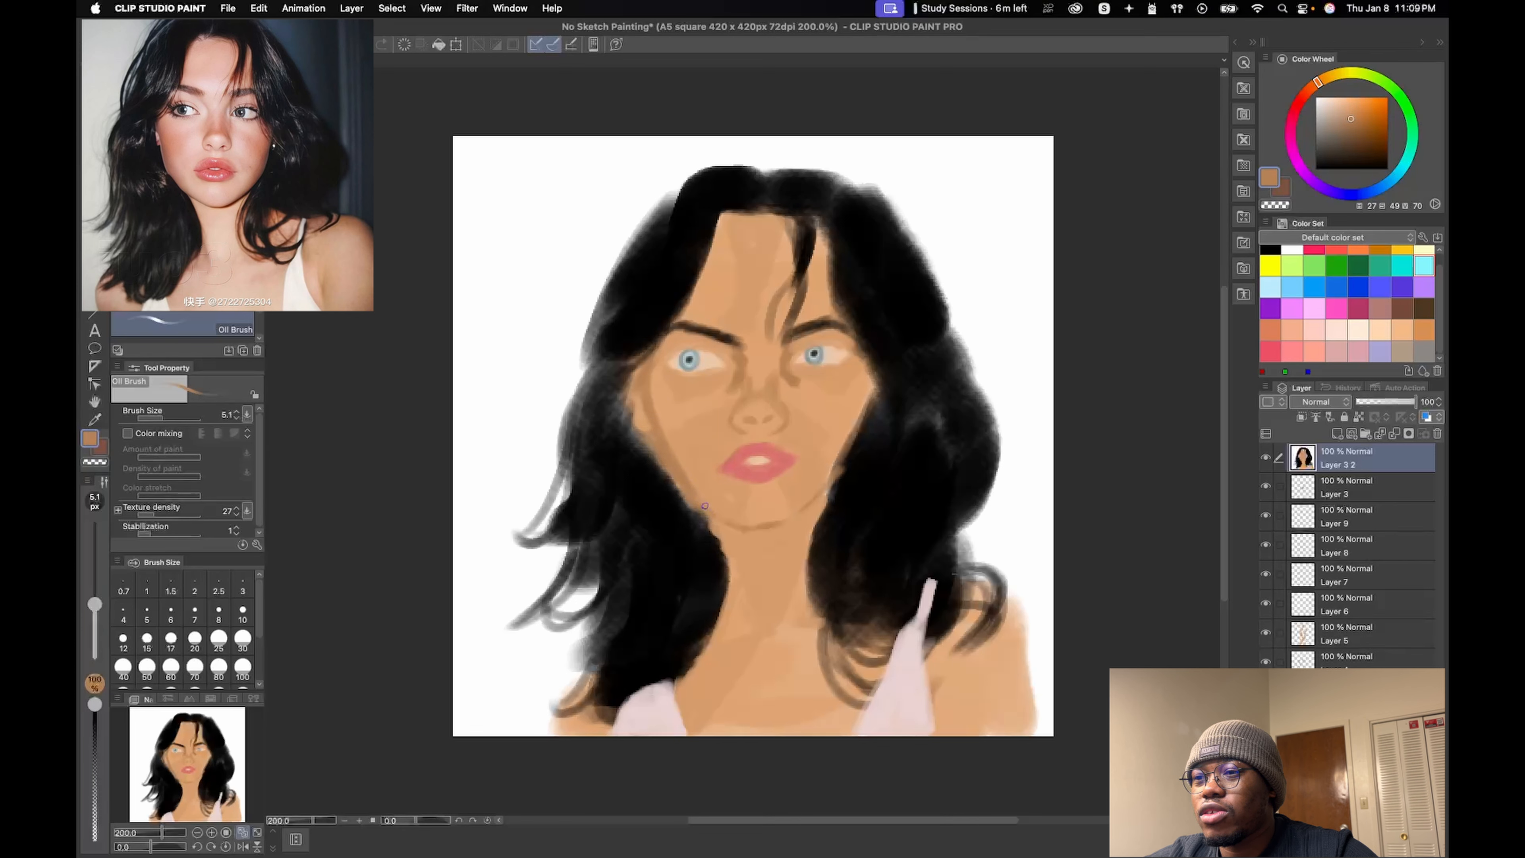
right_click(682, 458)
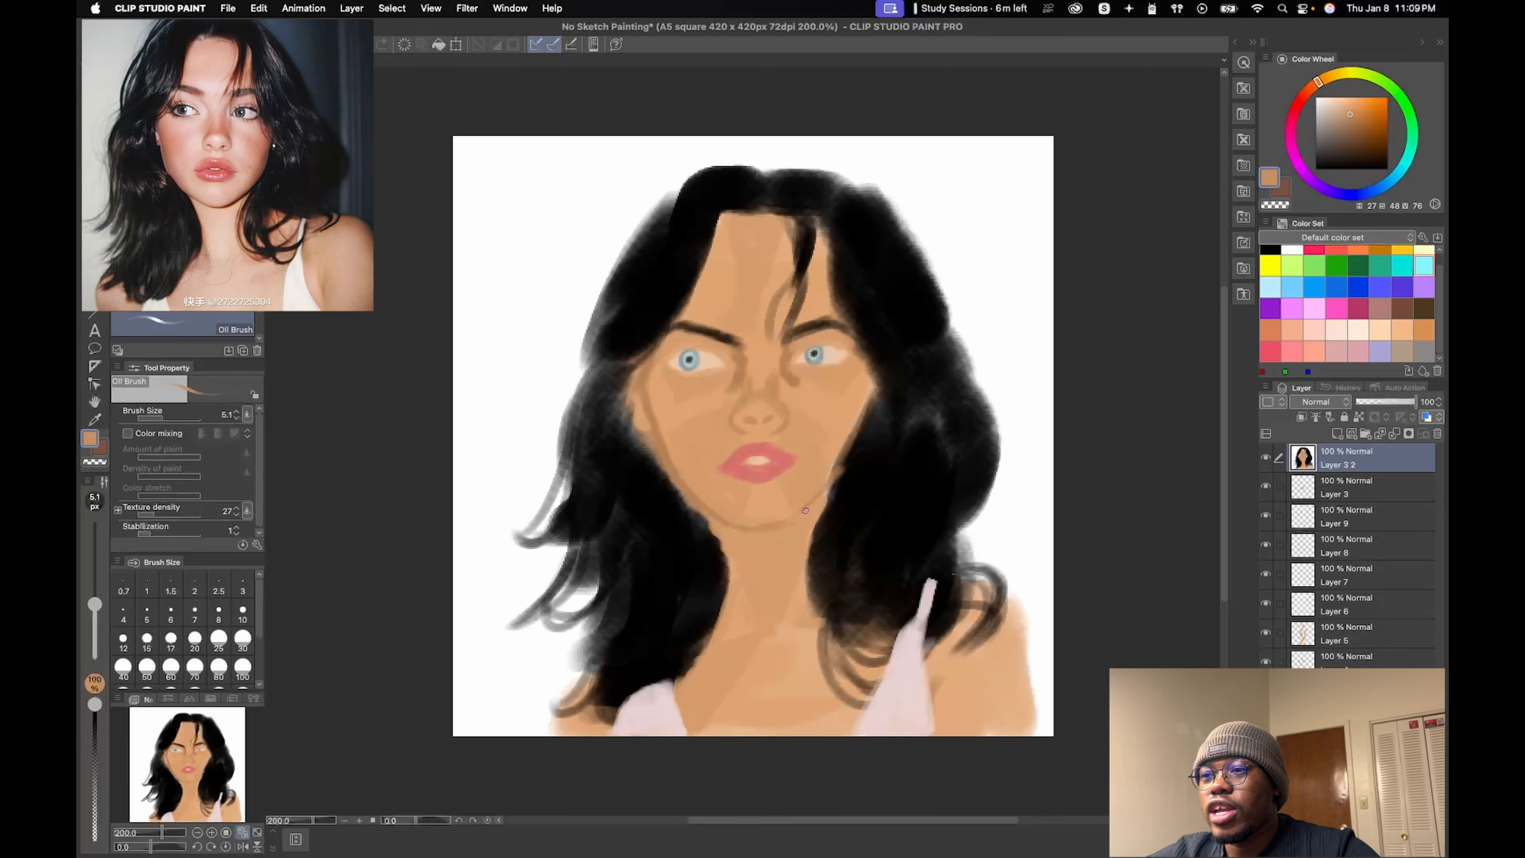
right_click(836, 482)
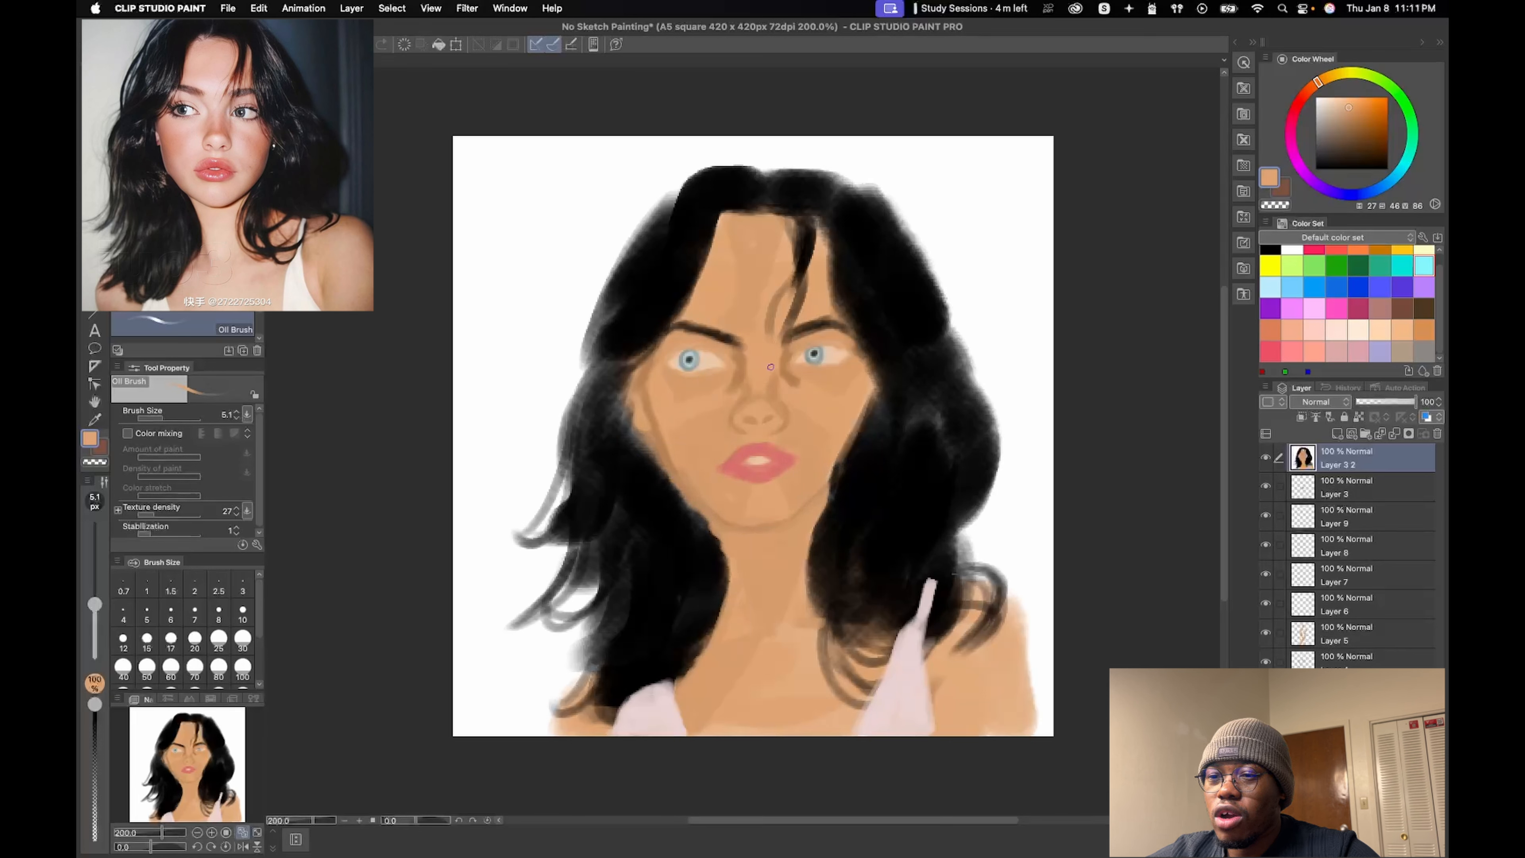
- Undo the last two nose-bridge strokes and soften the shading below the right eye with a sampled skin tone
right_click(742, 353)
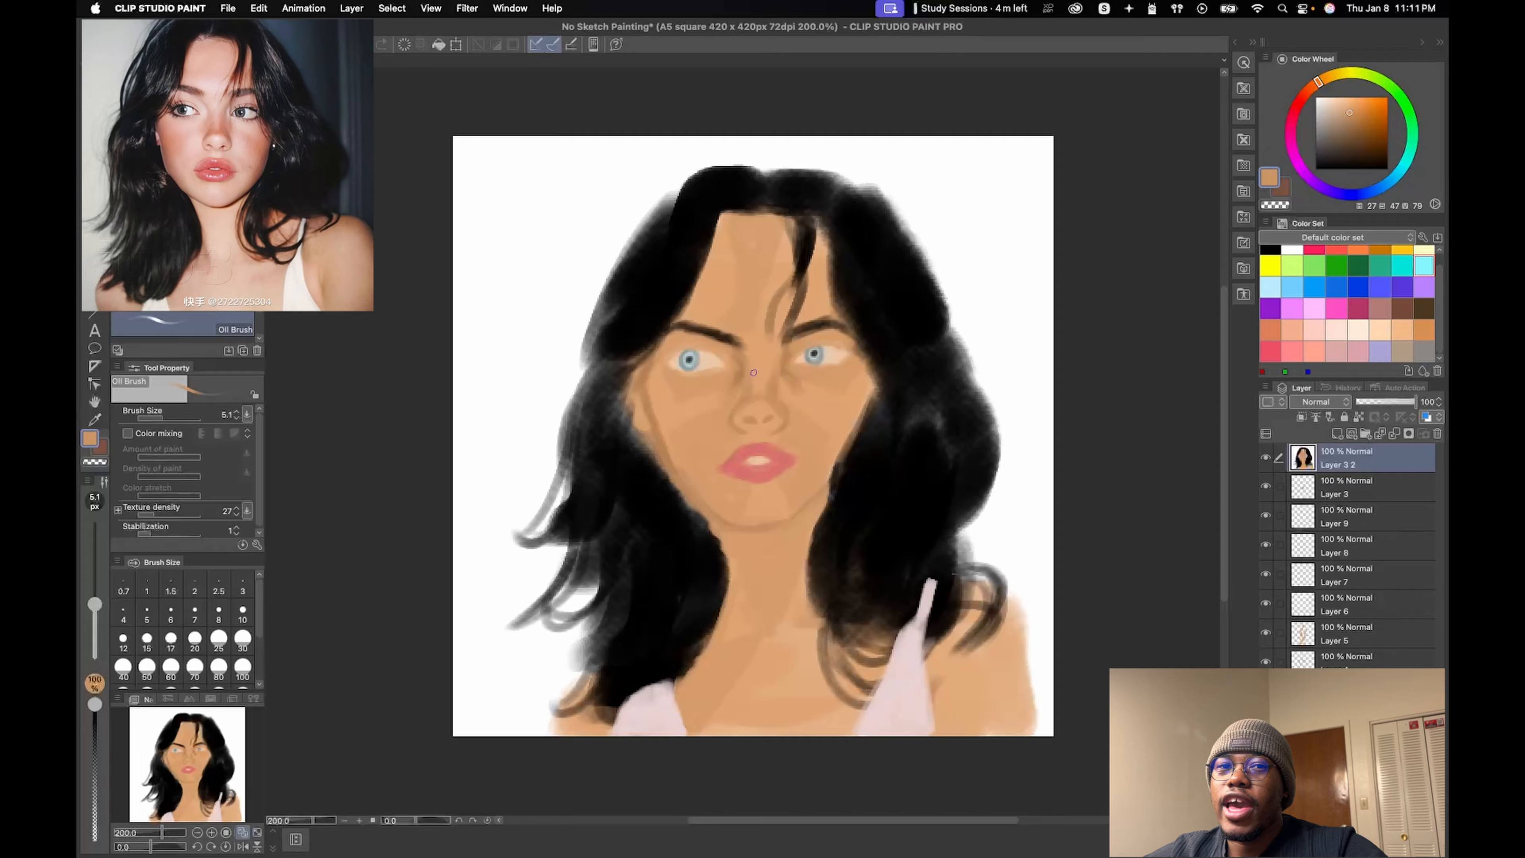
key(super+z)
key(super+z)
right_click(818, 388)
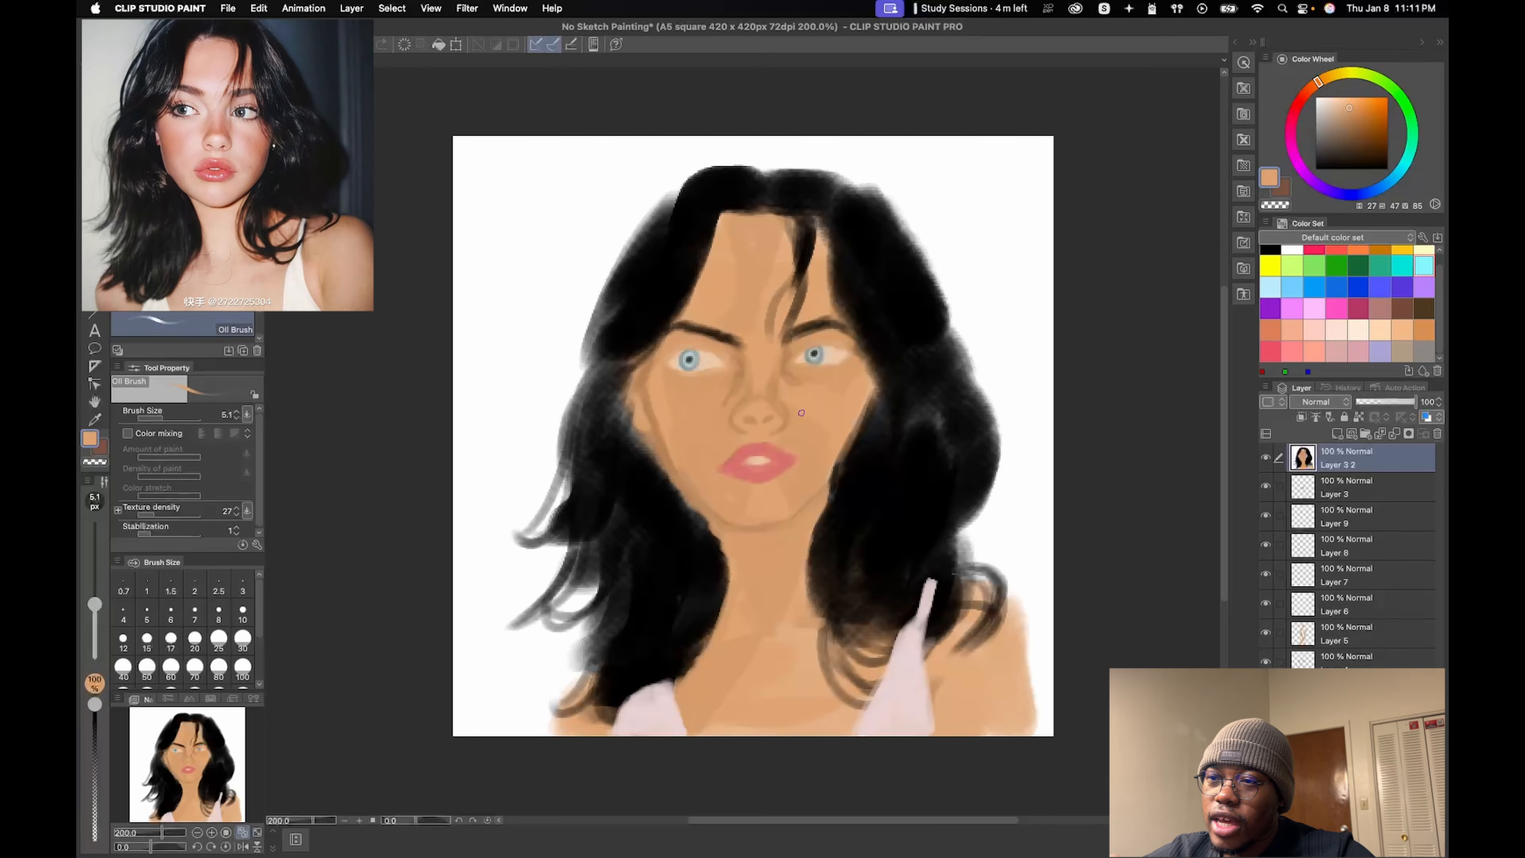
- Raise the brush size to 9.0 and smooth the cheeks, jaw, chin and upper neck with sampled skin tones
right_click(671, 476)
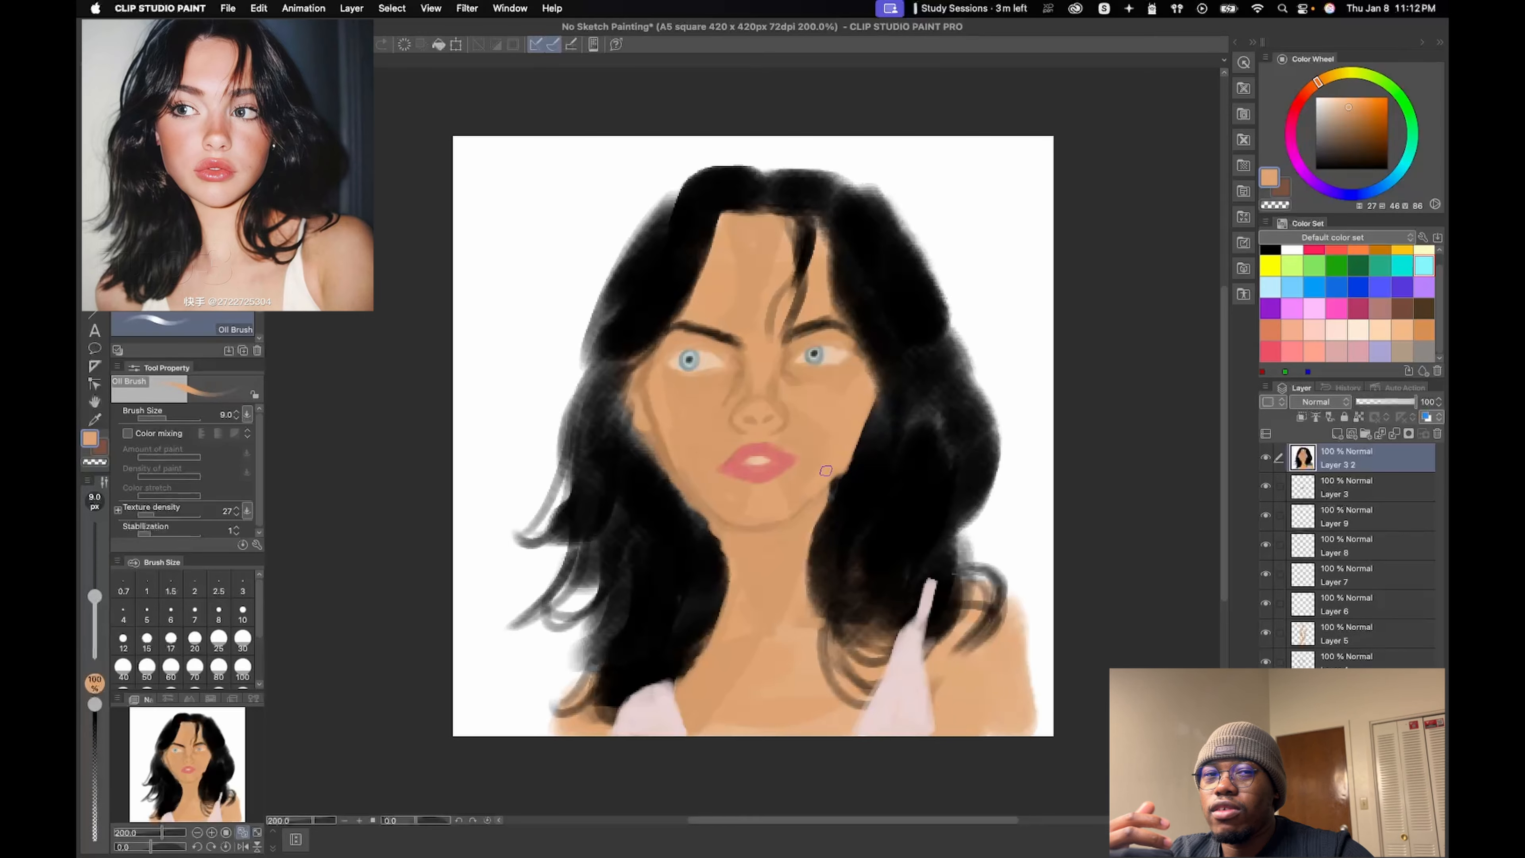
right_click(850, 491)
right_click(790, 545)
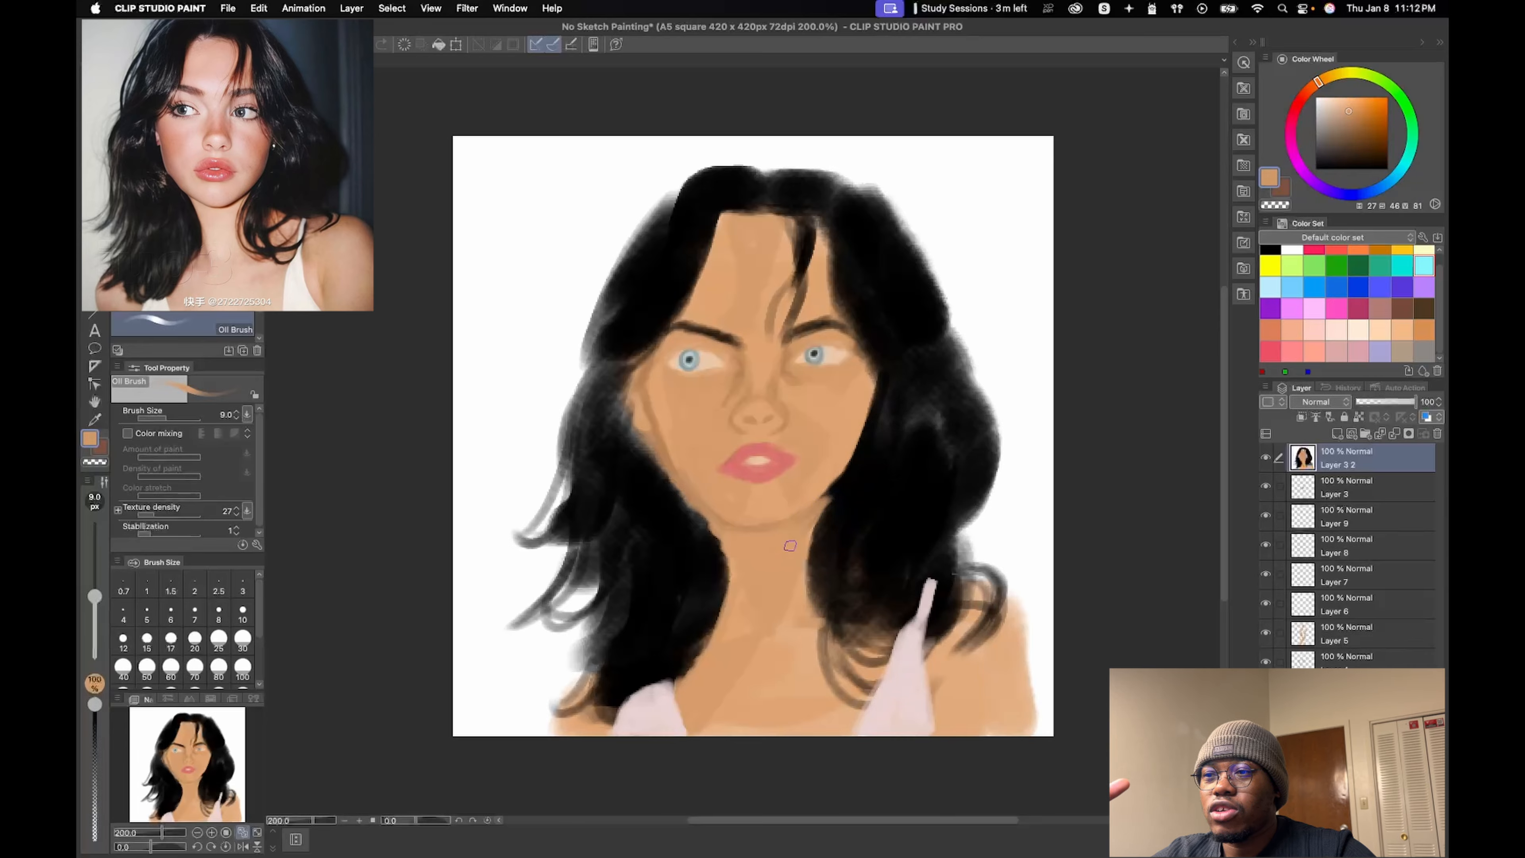
right_click(772, 567)
mouse_move(720, 523)
mouse_down()
mouse_move(662, 475)
mouse_move(654, 442)
mouse_up()
right_click(678, 488)
right_click(821, 507)
right_click(714, 510)
- Sample black and redraw the hair edge along the left cheek and jaw
right_click(641, 474)
drag(642, 447, 723, 573)
drag(639, 443, 668, 485)
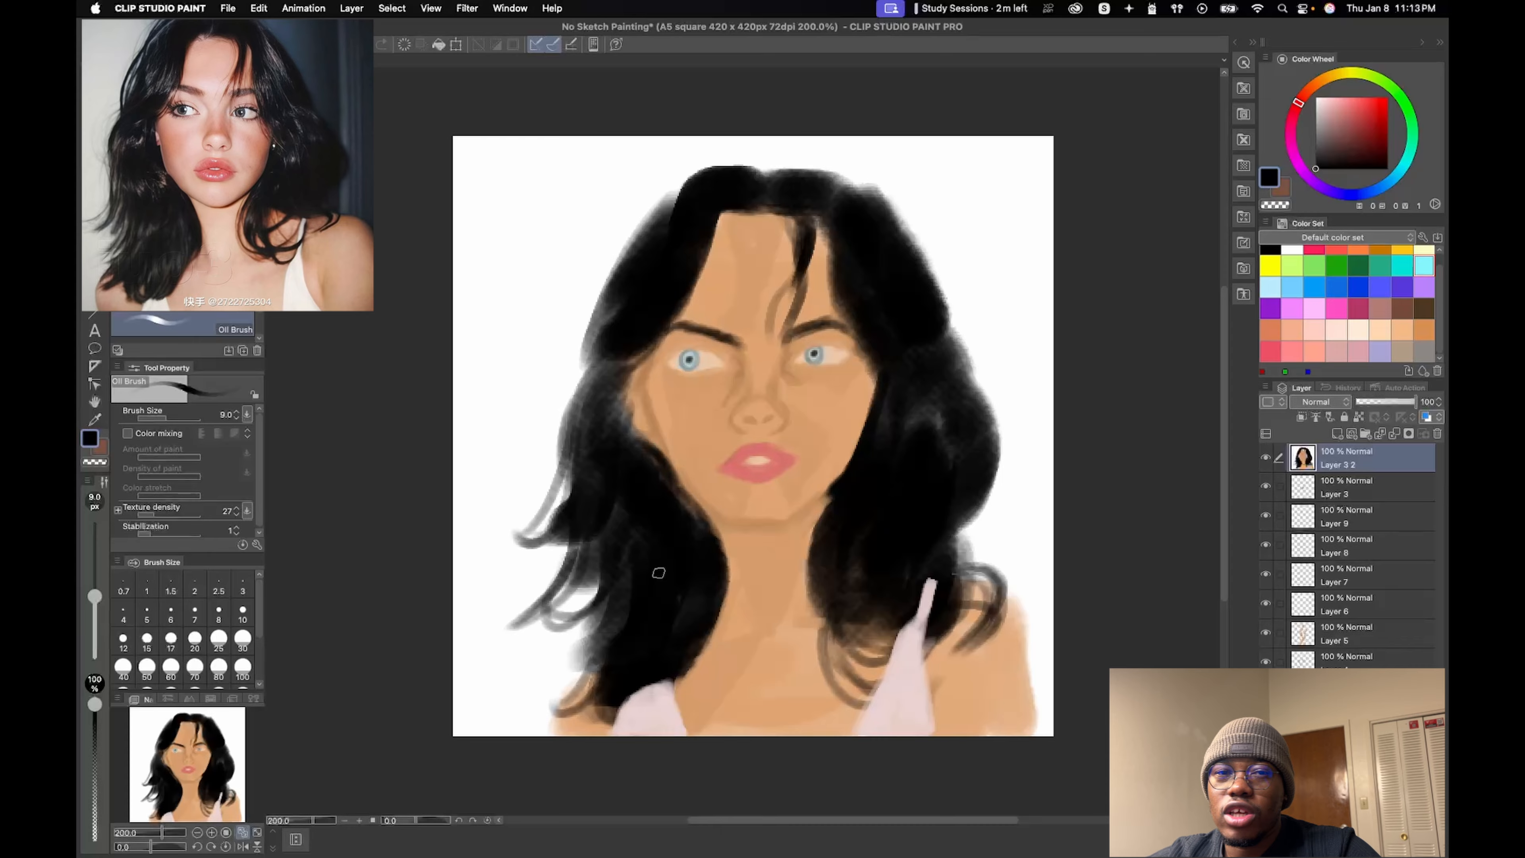
- Blend the left temple with sampled skin tone and paint dark hair wisps over the side of the face
right_click(684, 409)
right_click(641, 411)
drag(646, 384, 637, 417)
right_click(620, 384)
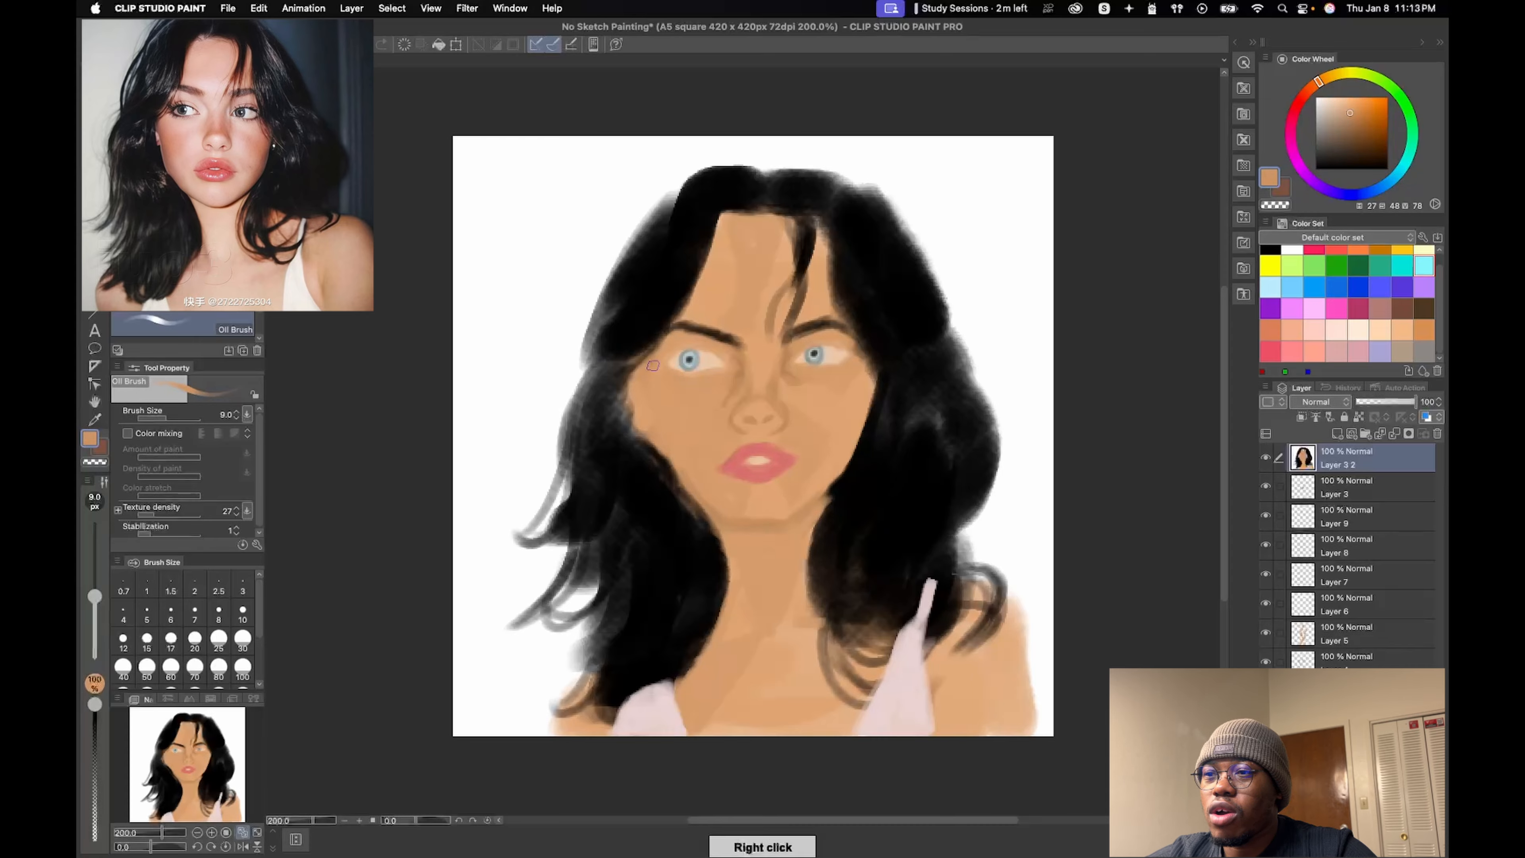
right_click(661, 414)
drag(654, 349, 634, 424)
right_click(625, 420)
right_click(650, 419)
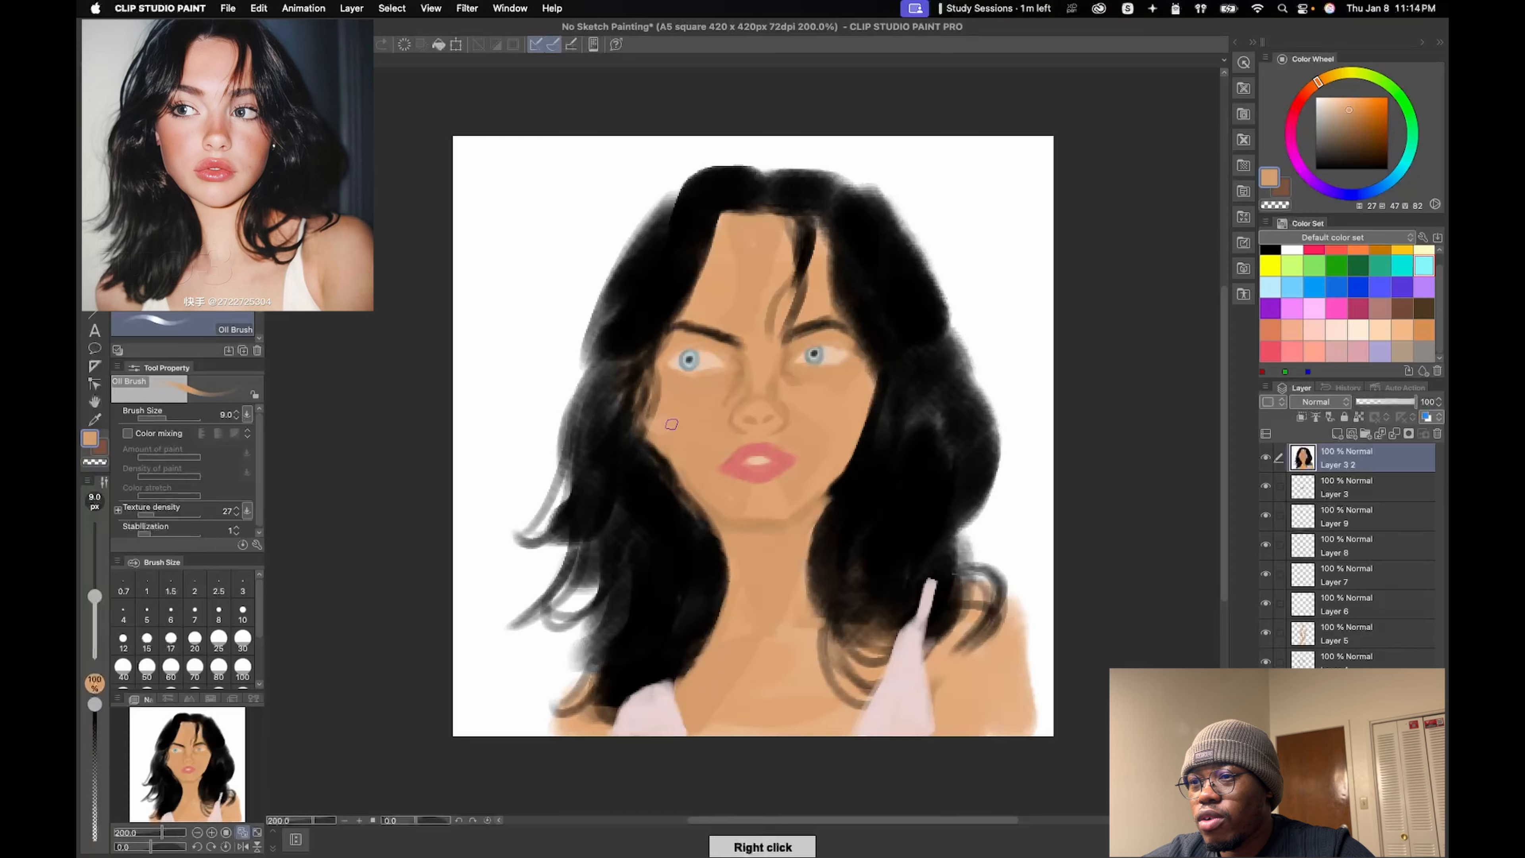
- Darken the hair beside the right side of the neck and smooth the forehead with sampled skin tones, covering the thin wisp
right_click(841, 564)
mouse_move(829, 496)
mouse_down()
mouse_move(815, 589)
mouse_move(882, 679)
mouse_up()
right_click(758, 306)
drag(776, 299, 772, 329)
drag(803, 282, 787, 316)
right_click(778, 252)
drag(729, 222, 780, 224)
drag(778, 231, 733, 318)
drag(762, 229, 728, 299)
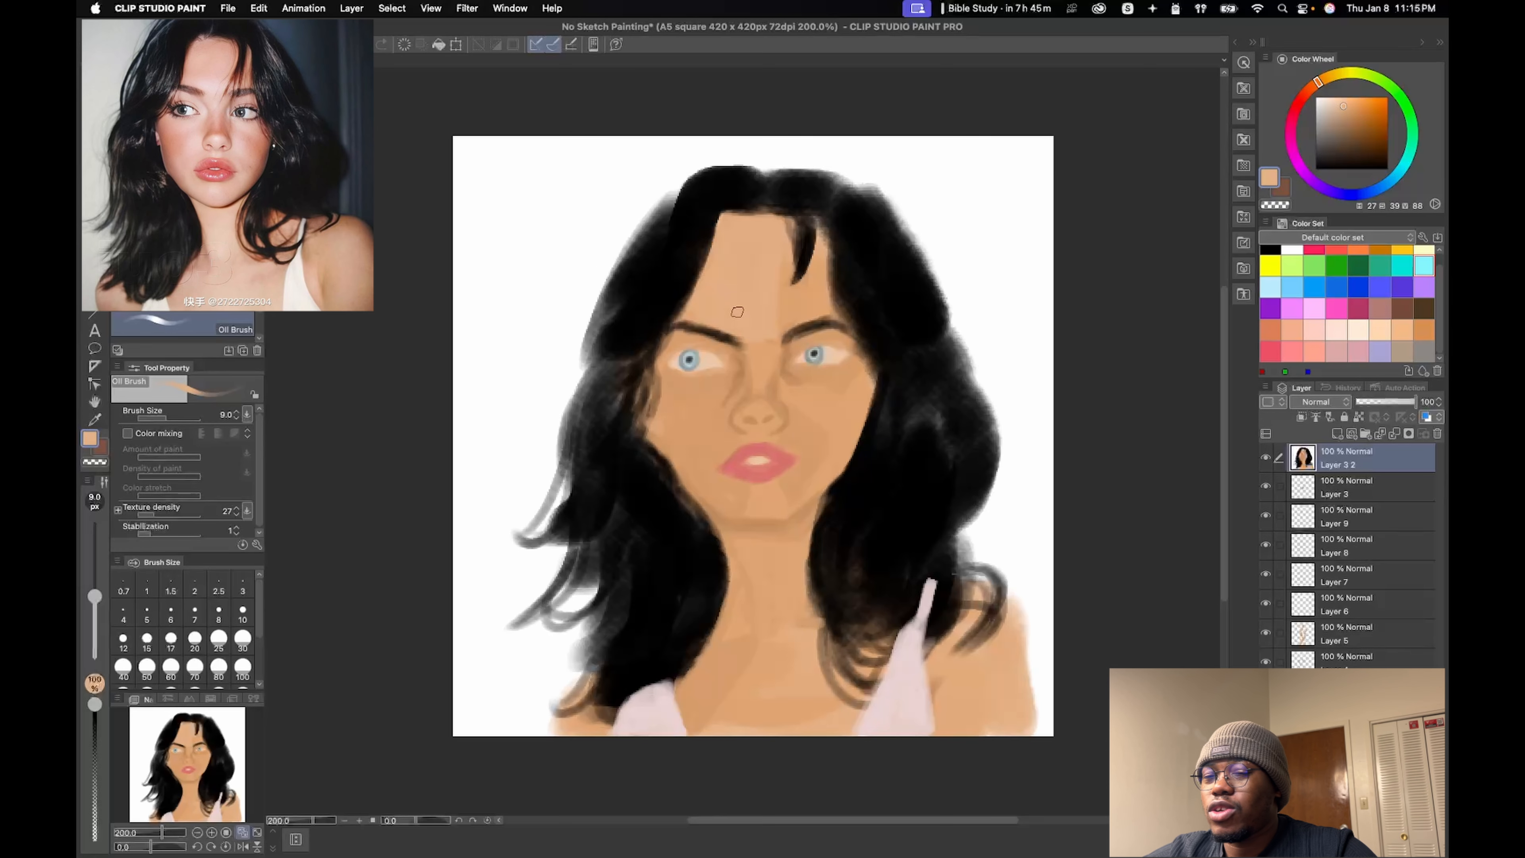
- Reshape and reposition the right eye and eyebrow with the Liquify tool at brush size 85.6
key(j)
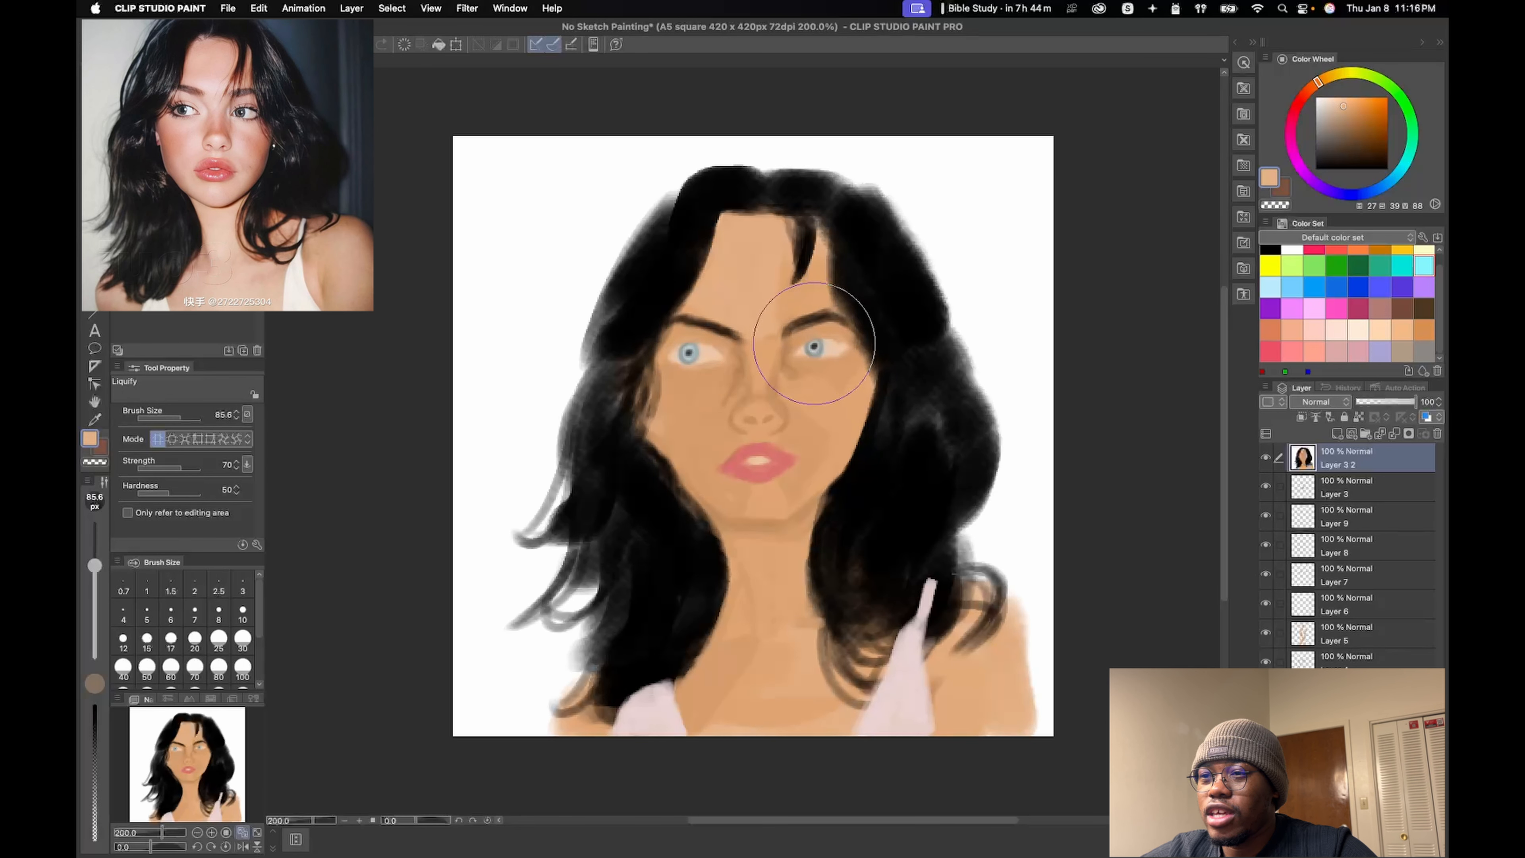
drag(814, 344, 807, 345)
key(b)
- Sample a skin tone and paint the right shoulder, running its upper line across the hair
alt+click(969, 592)
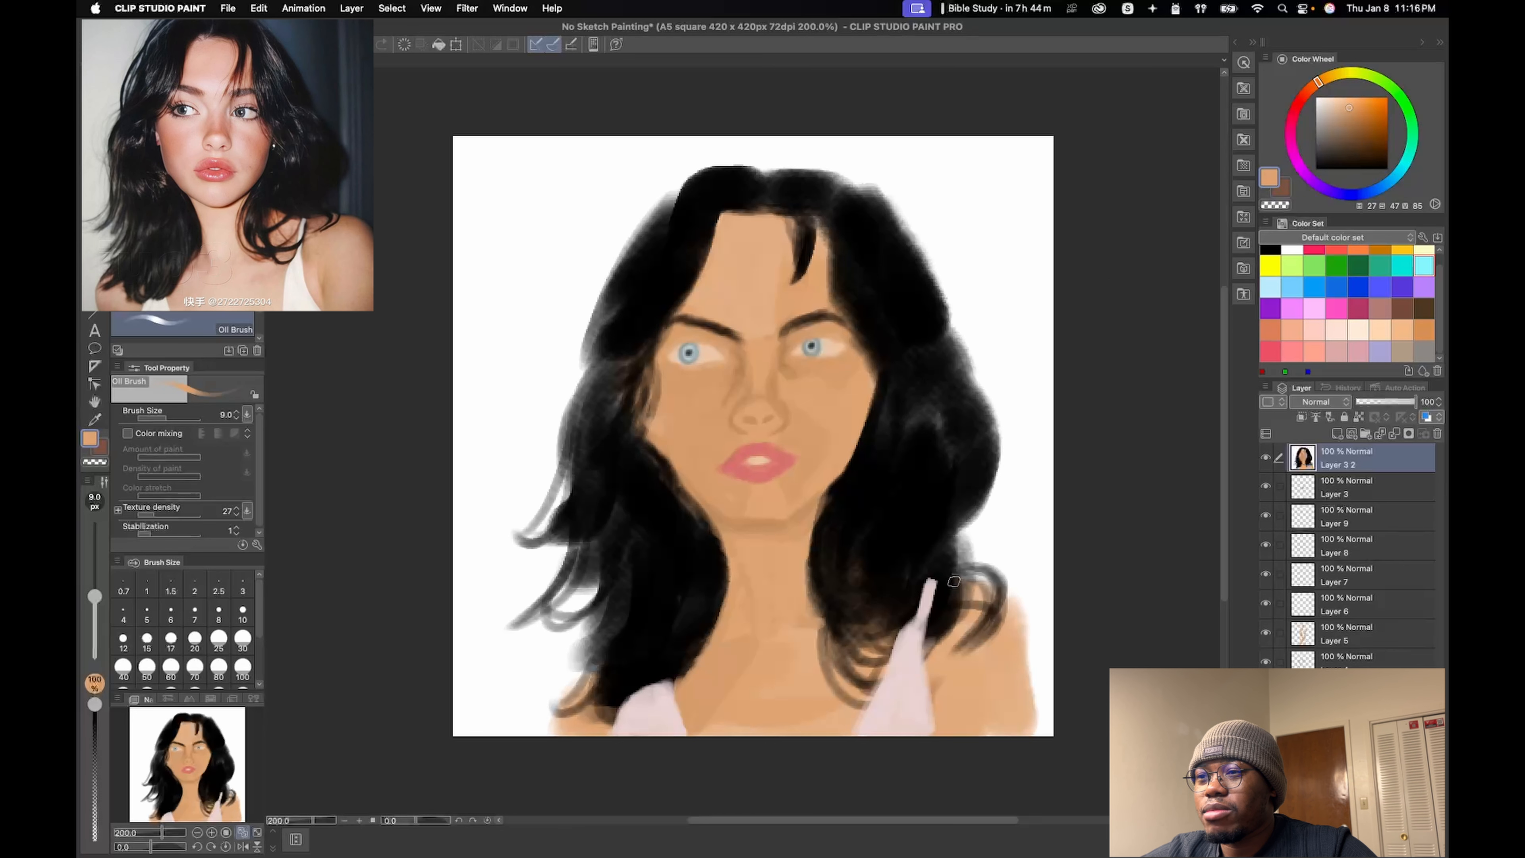
mouse_move(852, 553)
mouse_down()
mouse_move(974, 599)
mouse_move(915, 591)
mouse_move(973, 592)
mouse_up()
key(super+z)
mouse_move(920, 585)
mouse_down()
mouse_move(1020, 638)
mouse_move(1028, 732)
mouse_up()
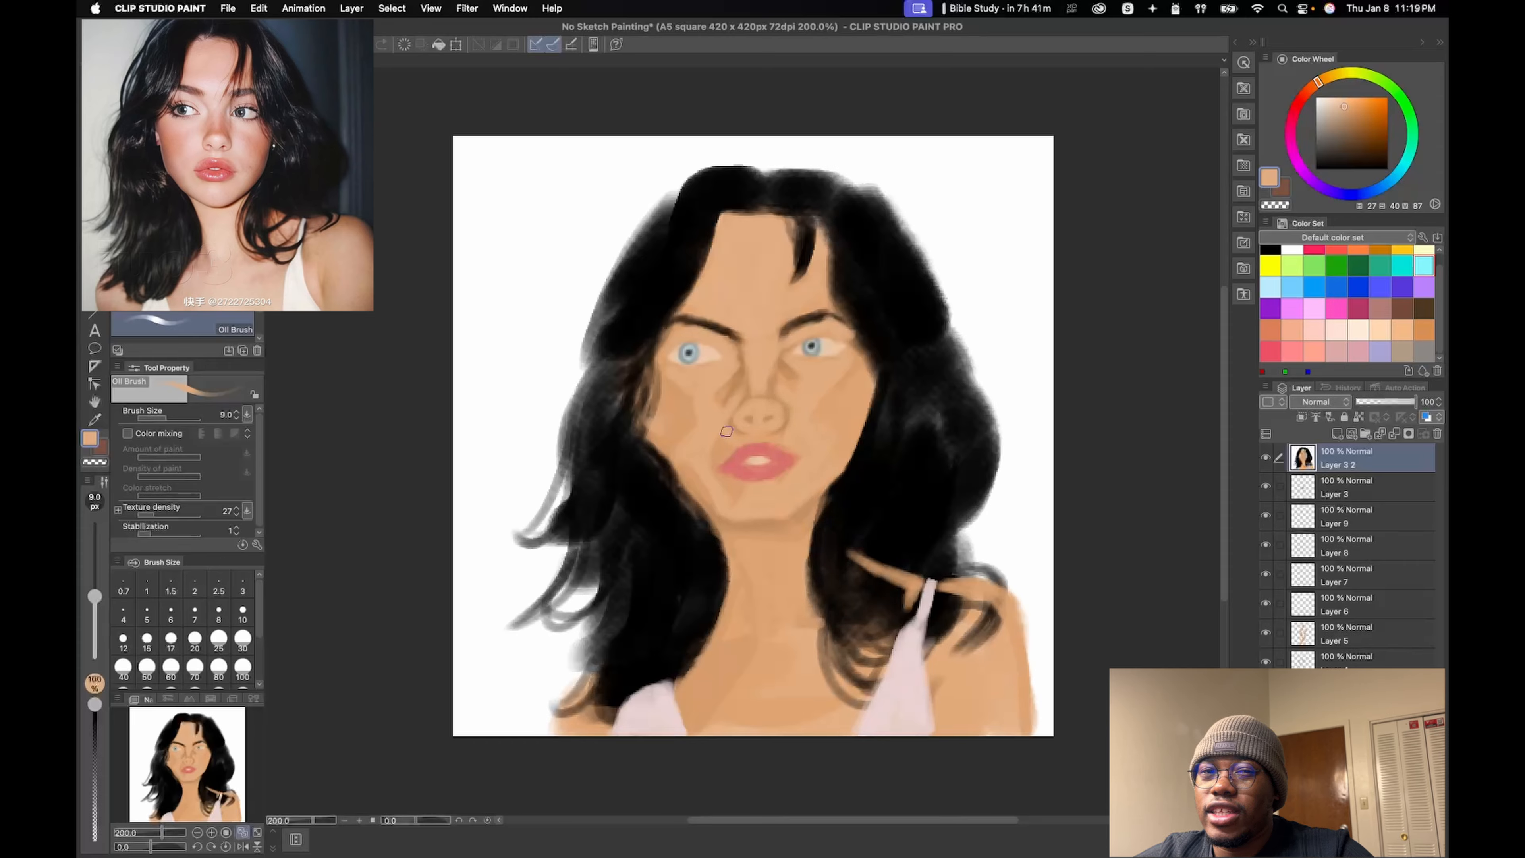
- Select the lips with a rectangular selection, adjust them with a transform and deselect
key(m)
drag(703, 439, 810, 487)
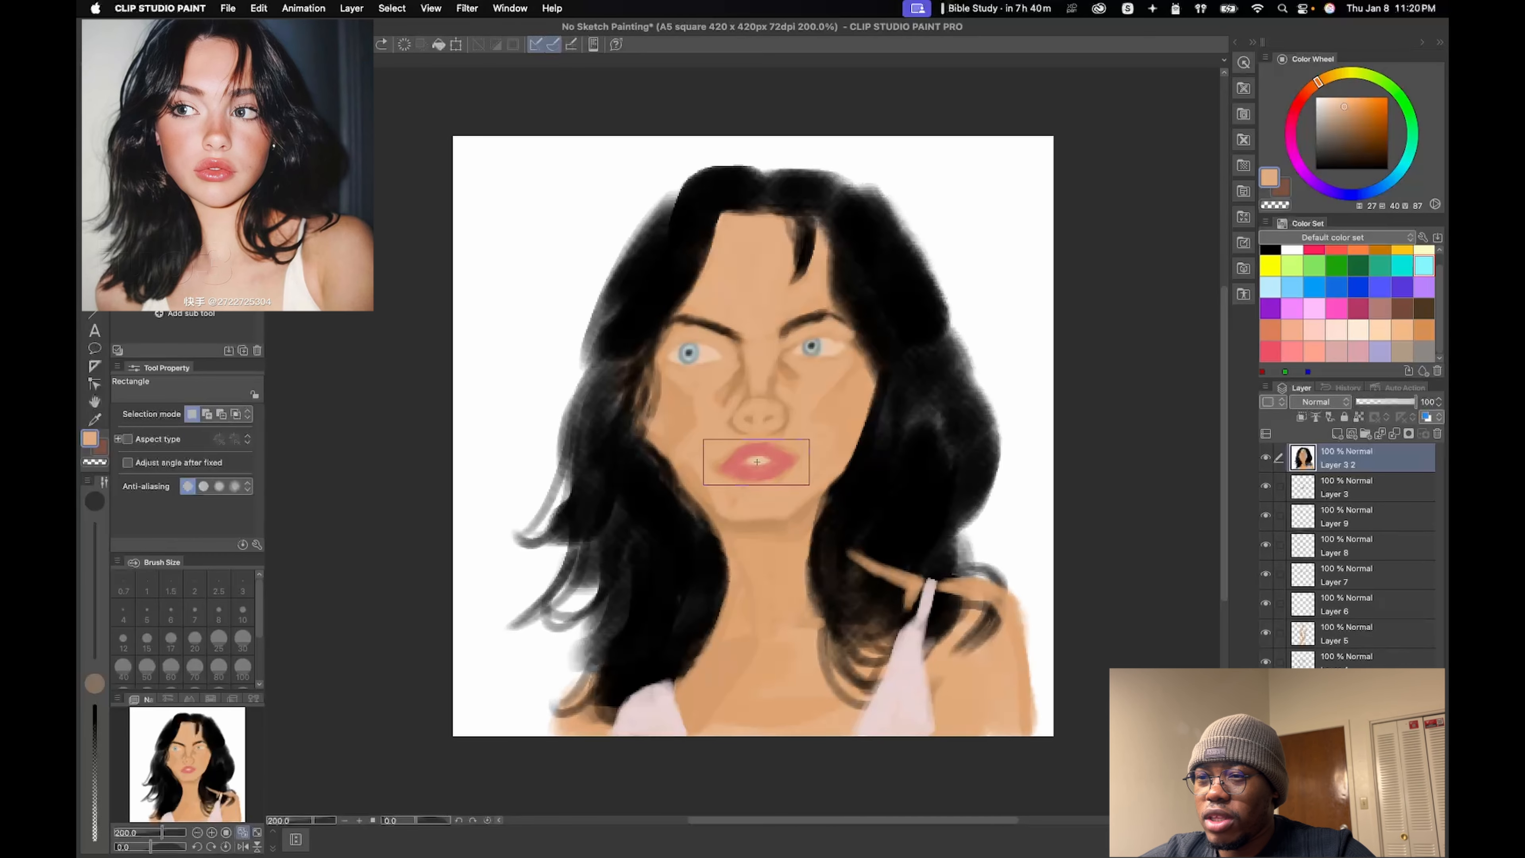
key(super+t)
key(Return)
key(super+d)
key(b)
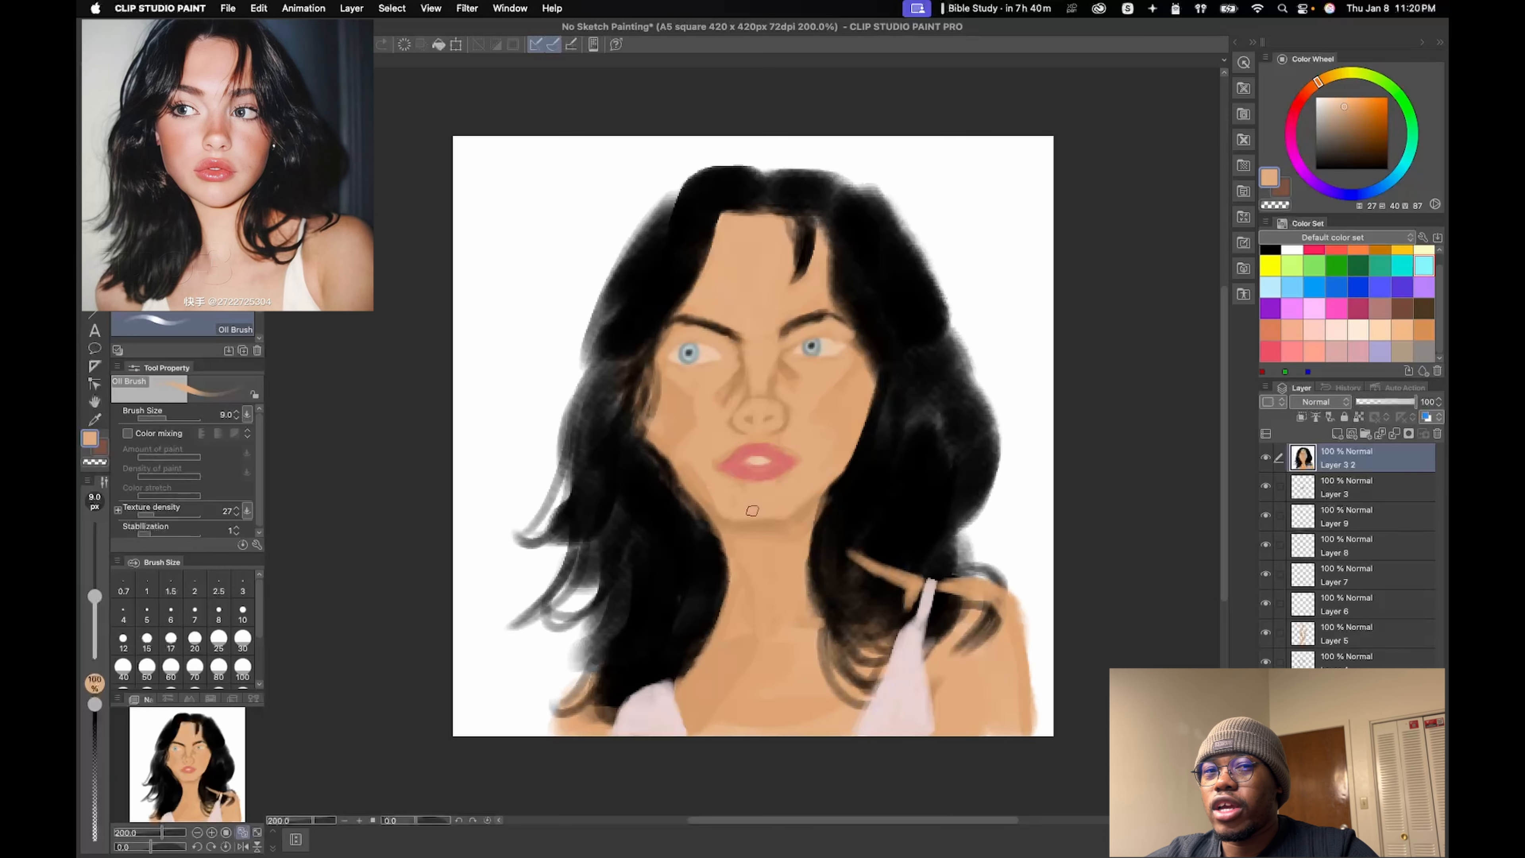
- Smooth the neck and chest with sampled skin tone and widen the right shoulder to the canvas edge
alt+click(843, 387)
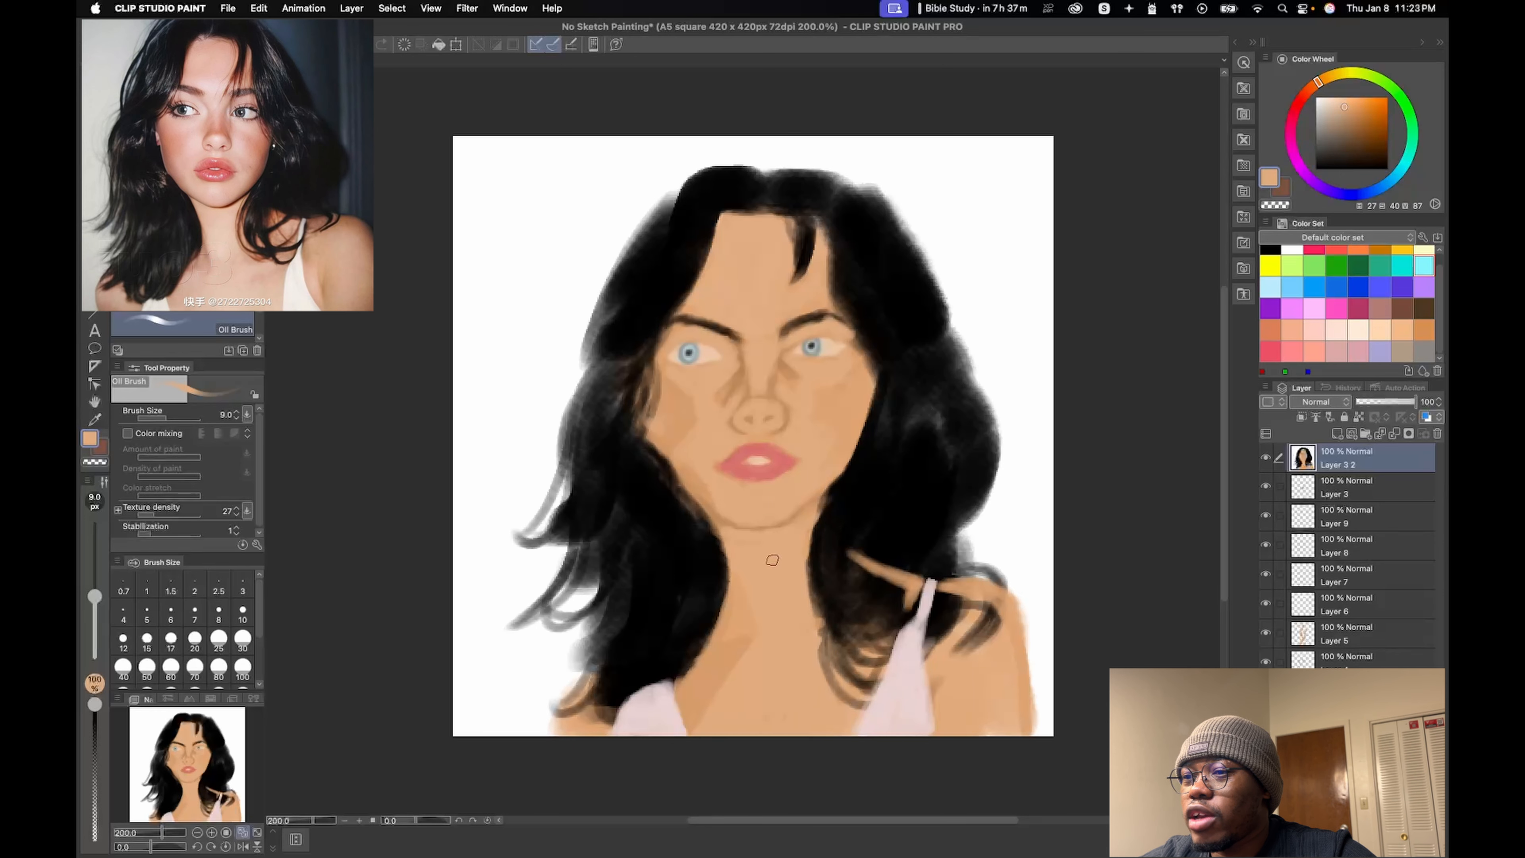
drag(728, 560, 727, 584)
drag(745, 652, 690, 730)
alt+click(1018, 726)
drag(1018, 602, 1045, 730)
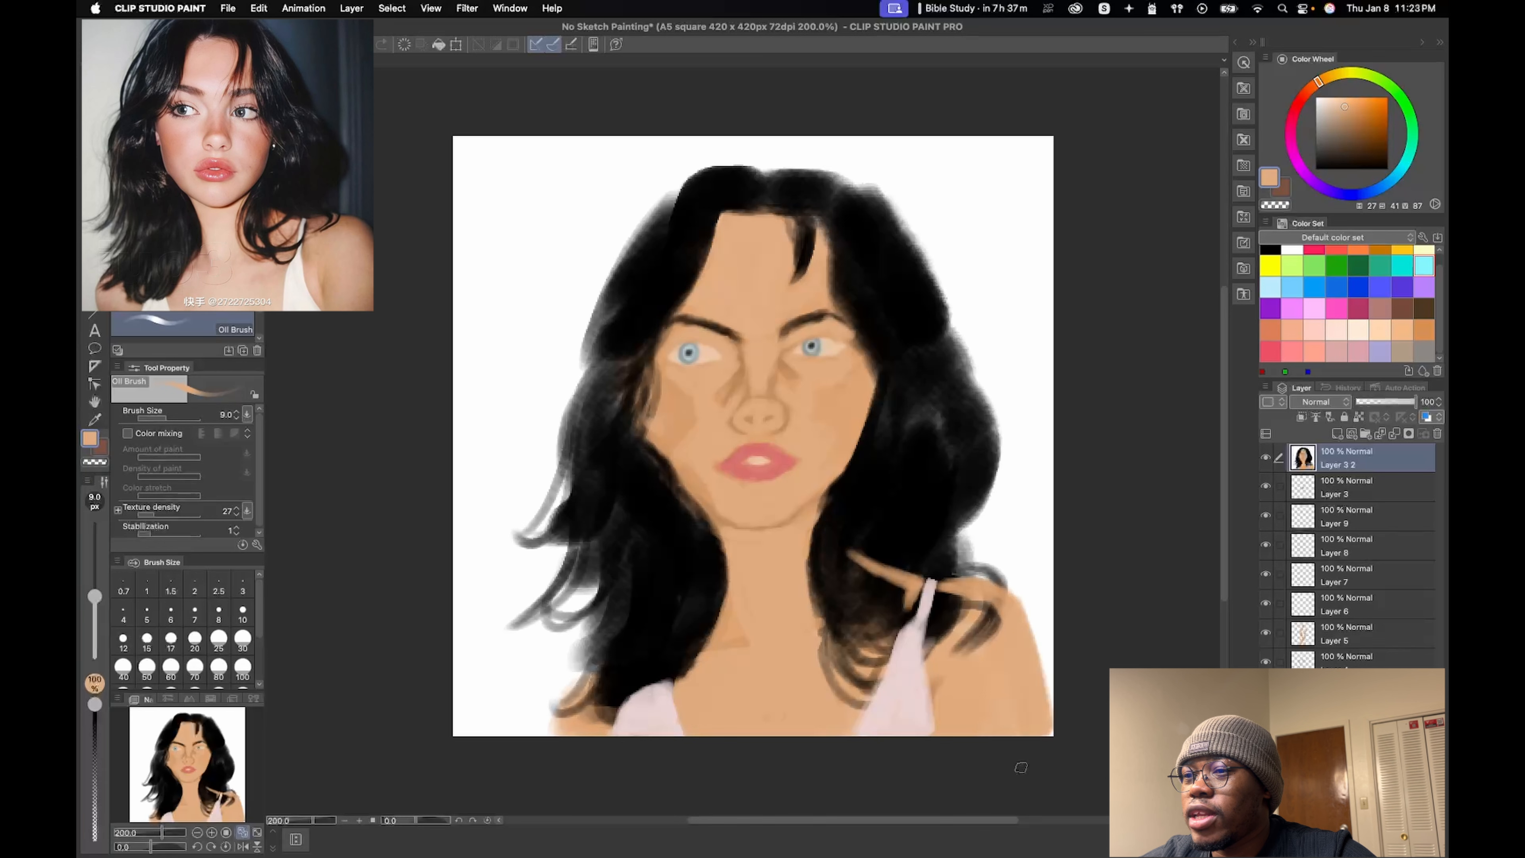
- Extend the left shoulder and repaint the shadow on the left side of the neck with sampled skin tones
mouse_move(591, 676)
mouse_down()
mouse_move(554, 731)
mouse_move(596, 674)
mouse_up()
right_click(742, 634)
mouse_move(721, 600)
mouse_down()
mouse_move(712, 643)
mouse_move(752, 644)
mouse_up()
click(771, 717)
- Refine the shading along the left side of the nose bridge with sampled skin tones
right_click(731, 388)
drag(738, 394, 735, 362)
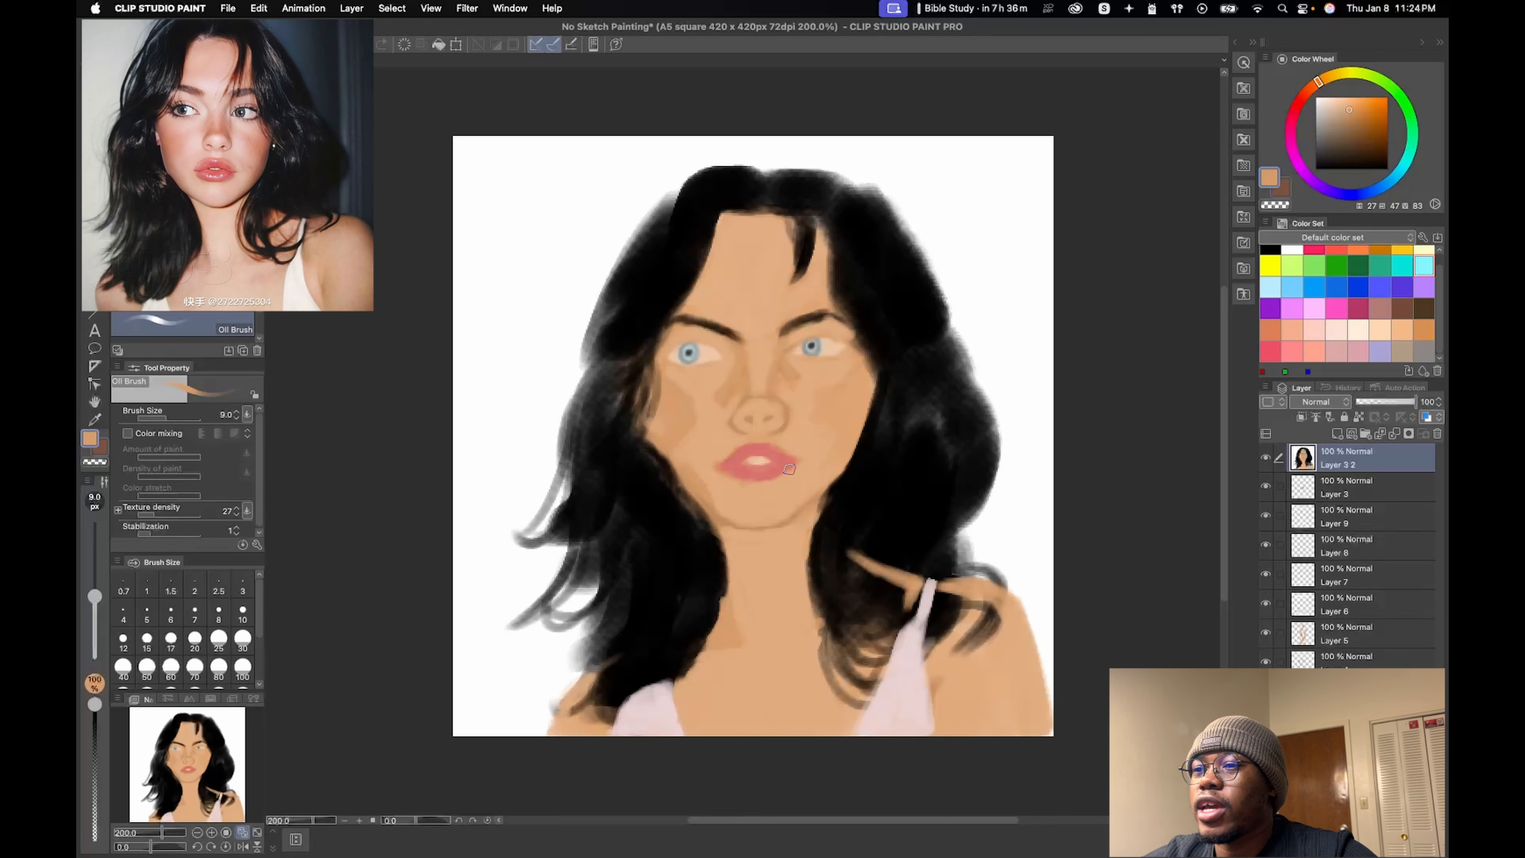
right_click(797, 411)
right_click(731, 391)
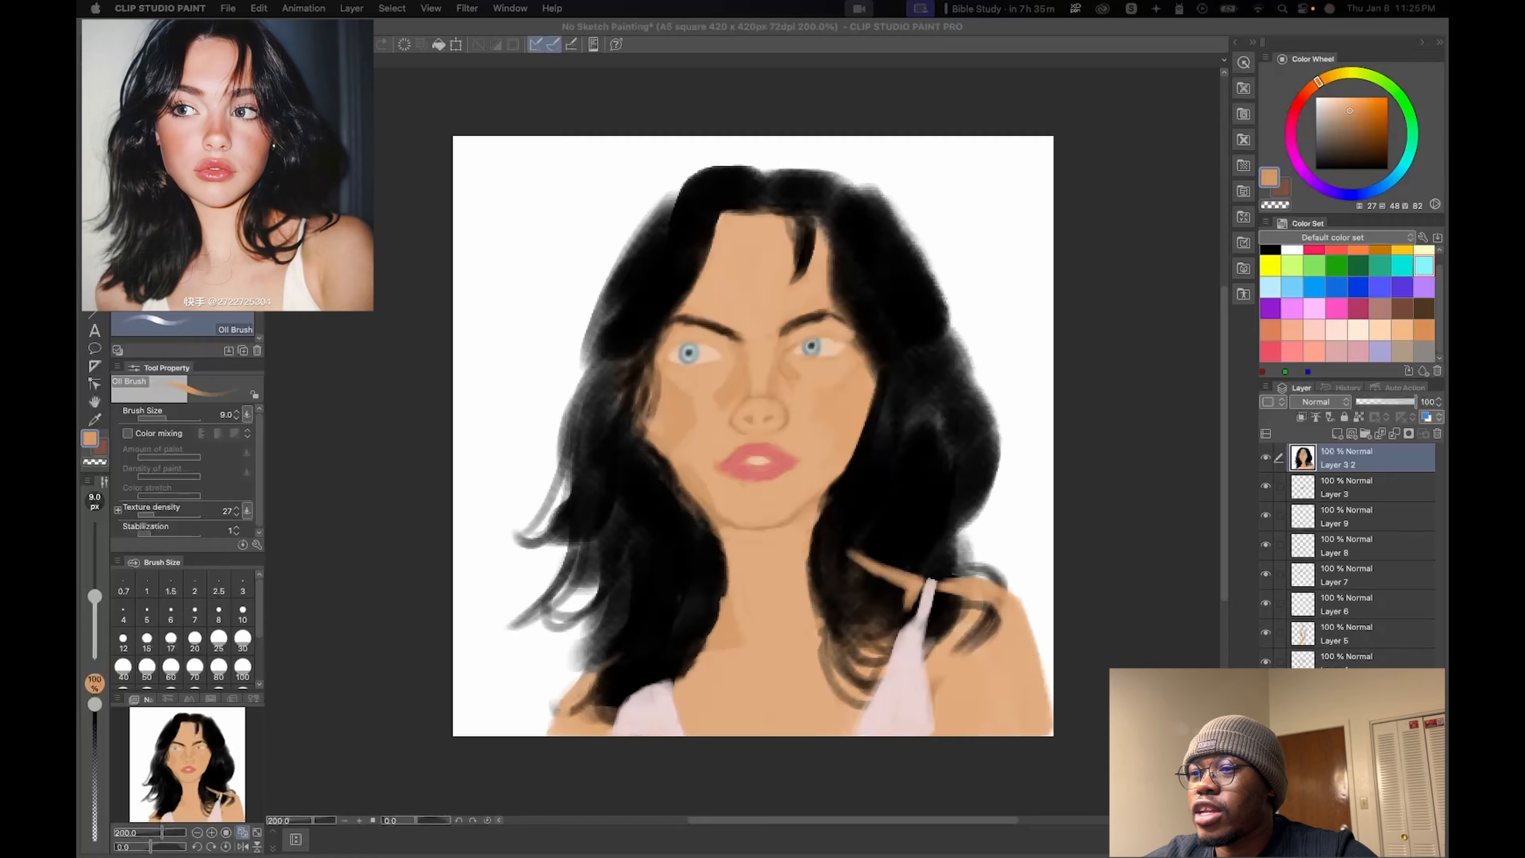
right_click(666, 470)
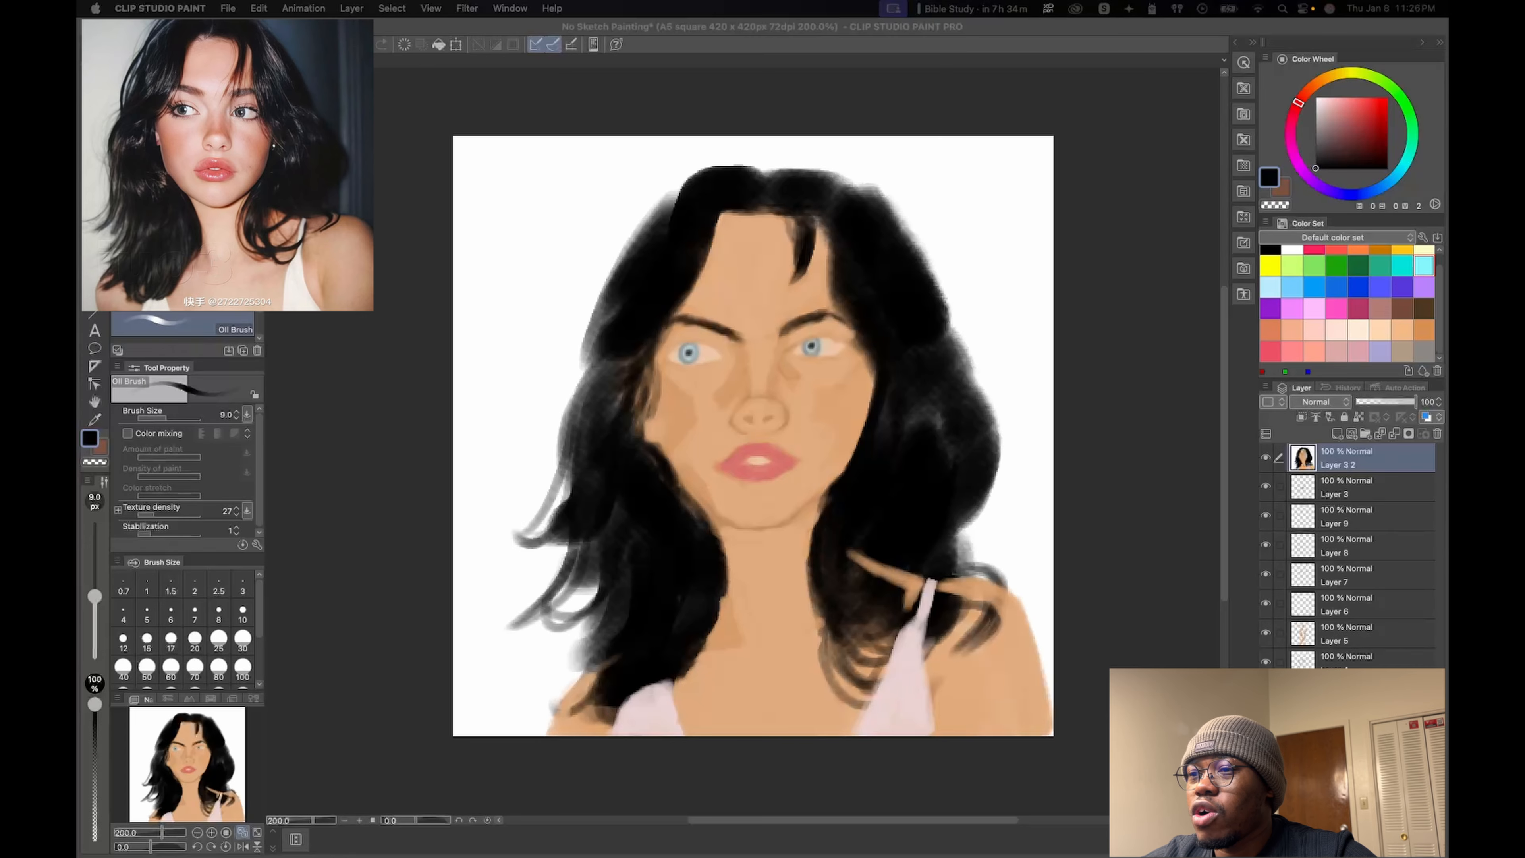
right_click(821, 225)
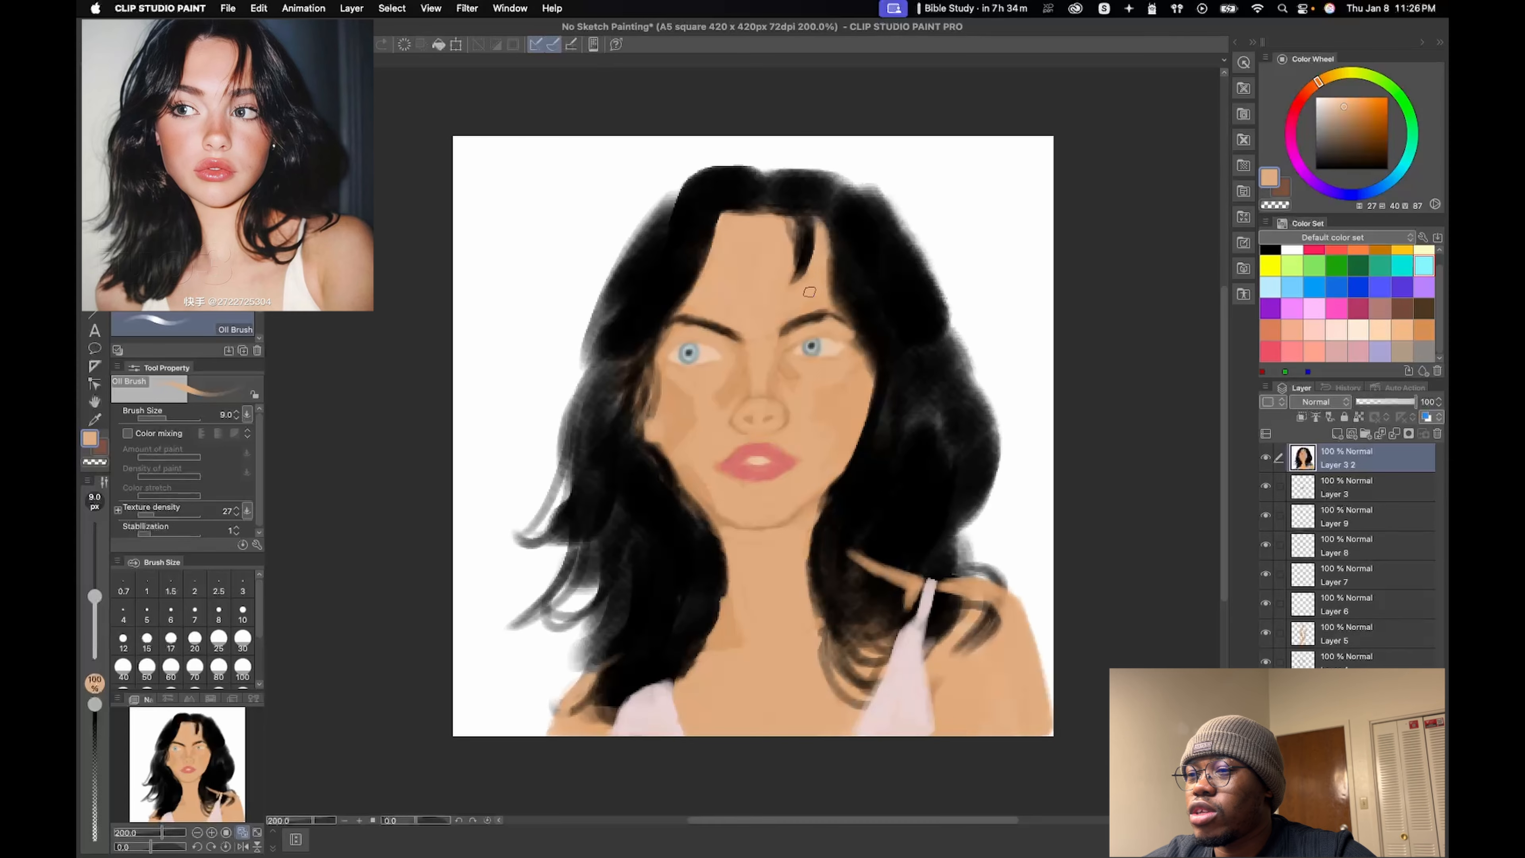
- Draw the armpit crease in a darker skin tone and fill out the right shoulder's edge with a lighter one
right_click(825, 444)
right_click(935, 684)
key(bracketright)
key(bracketright)
drag(962, 661, 970, 715)
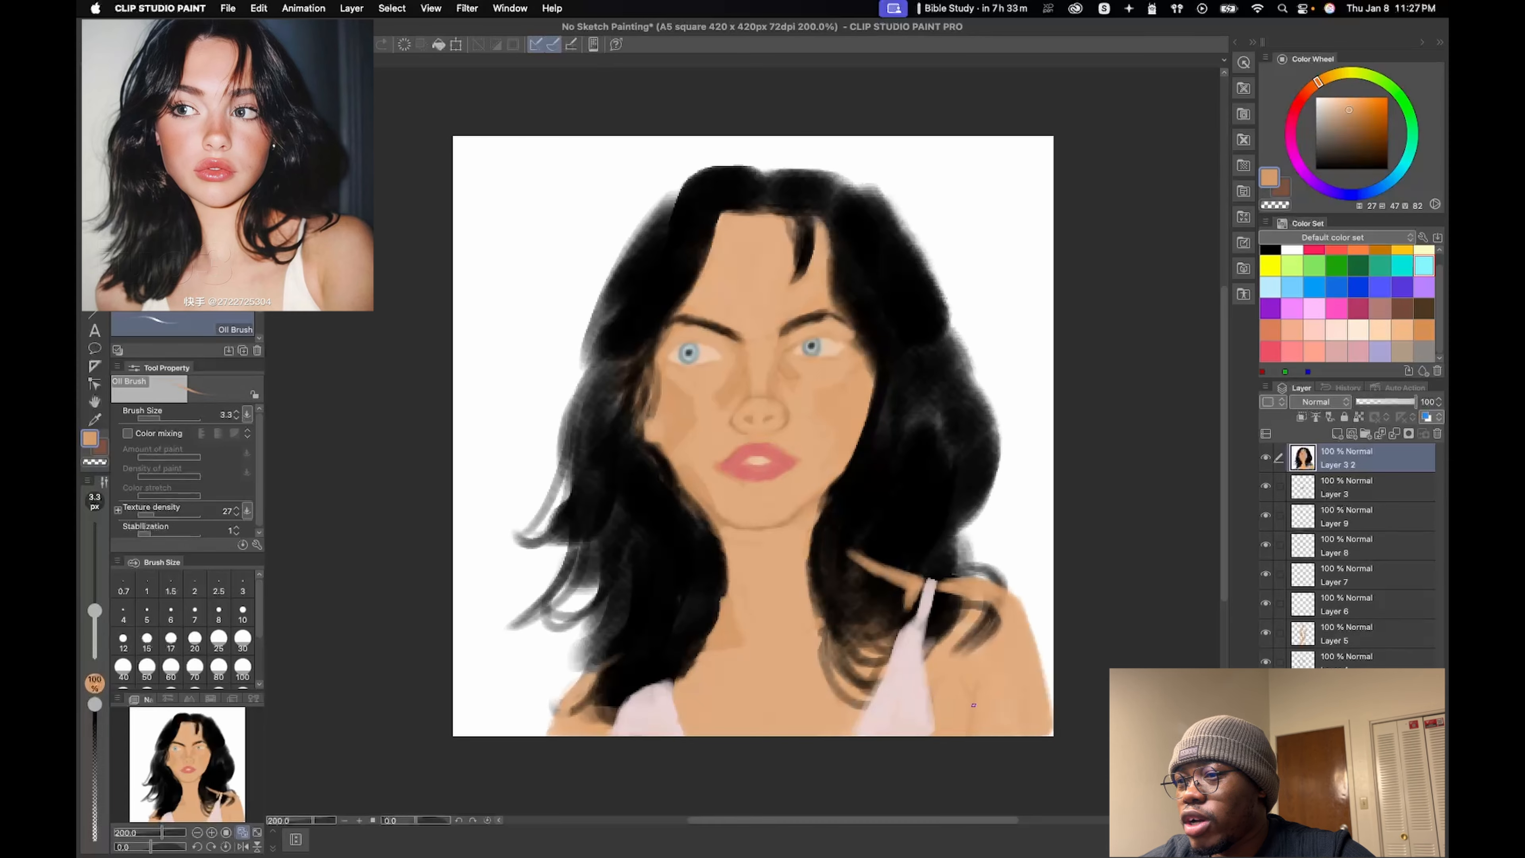
right_click(1030, 651)
mouse_move(1023, 601)
mouse_down()
mouse_move(1002, 590)
mouse_move(1046, 698)
mouse_up()
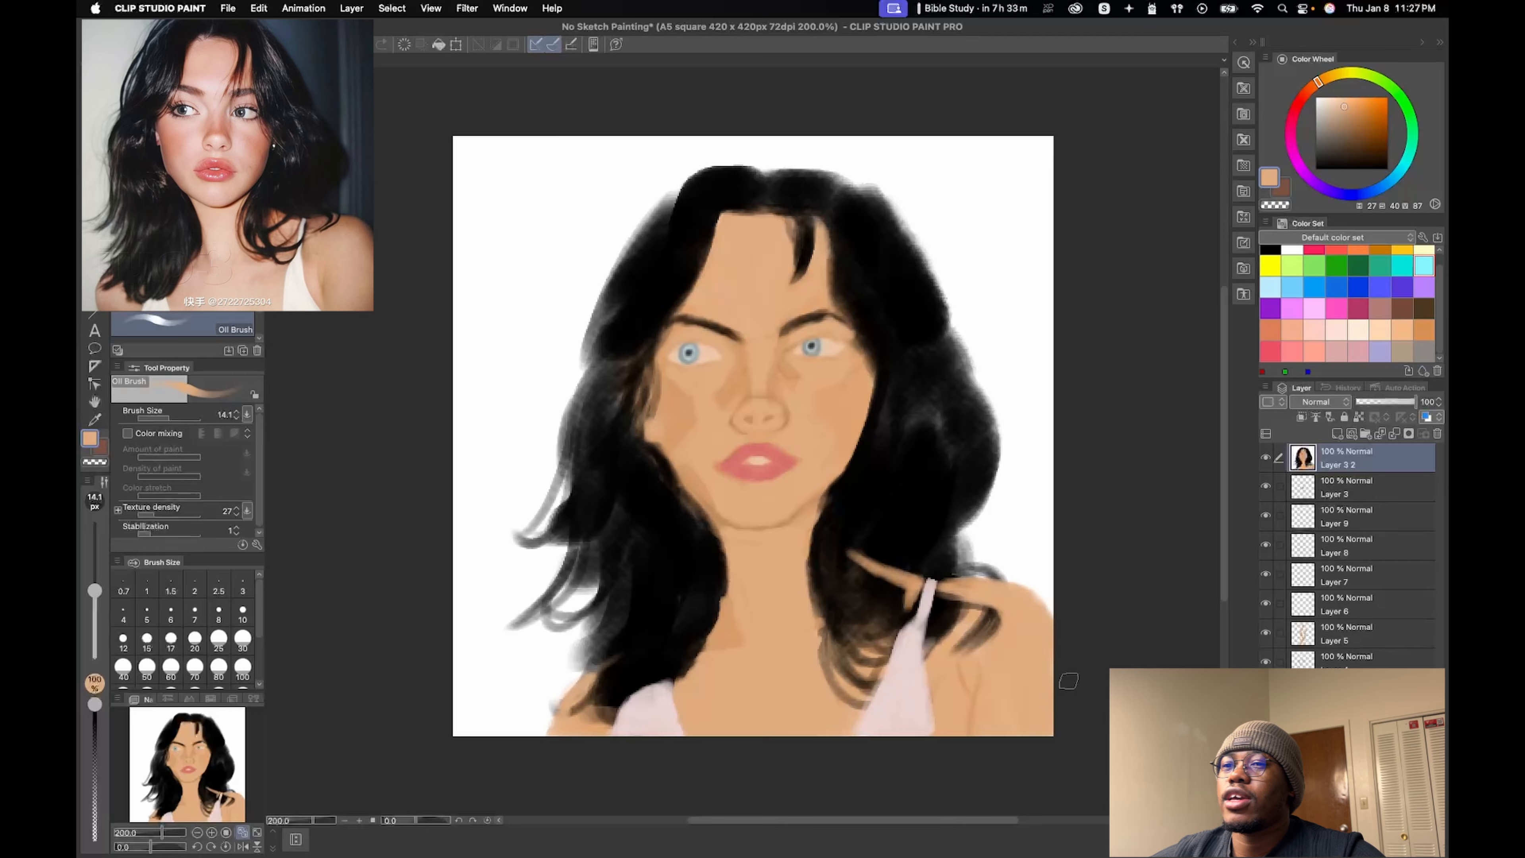
- Sample black and thicken both eyebrows at brush size 10.1
right_click(865, 312)
key(bracketleft)
key(bracketleft)
drag(785, 330, 846, 323)
drag(672, 324, 741, 319)
right_click(669, 361)
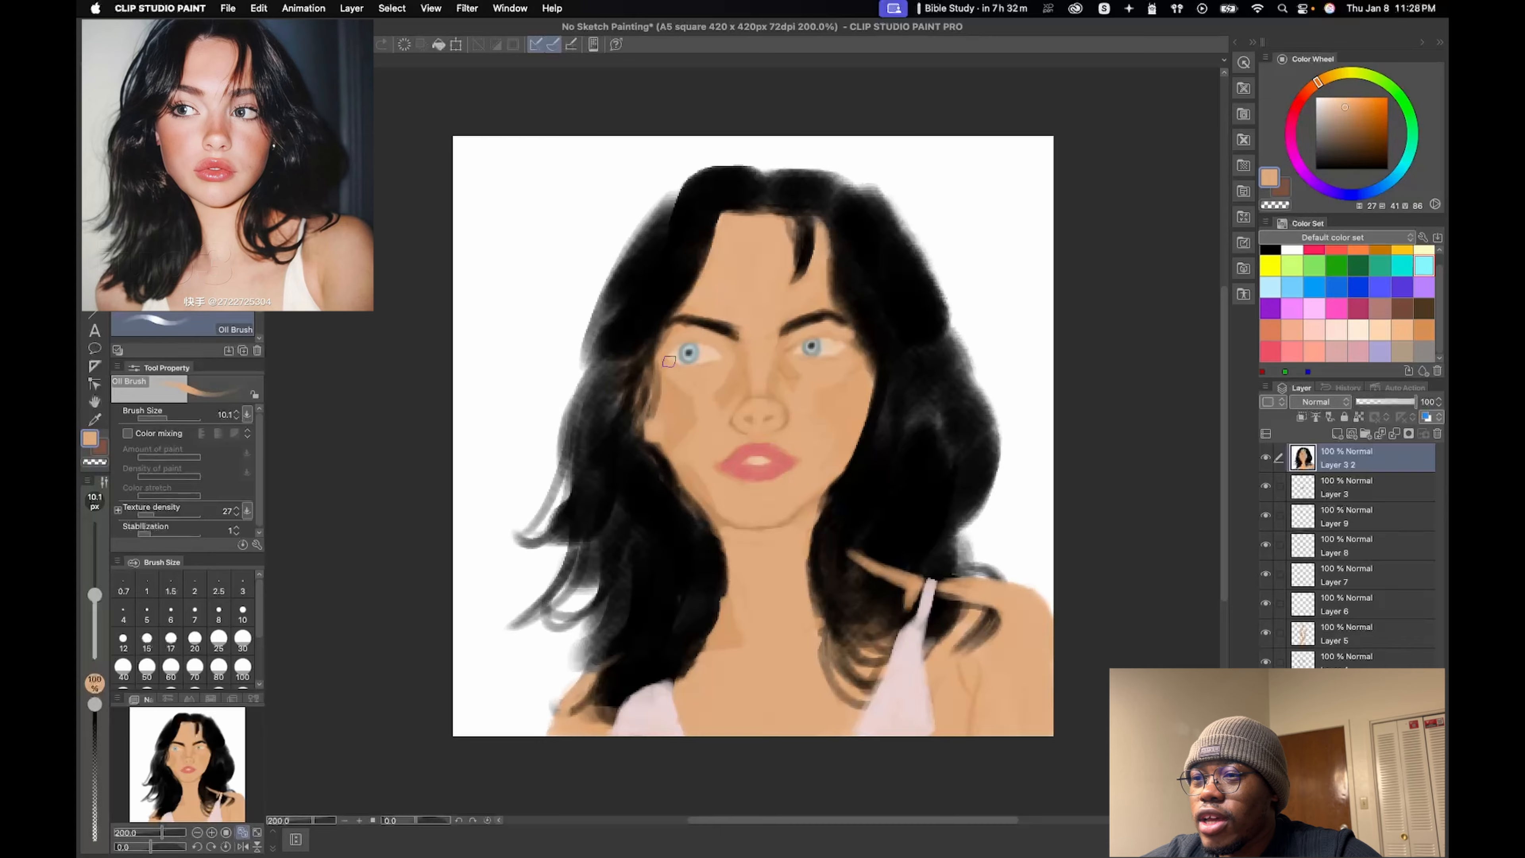
- Sample black and redraw the hair on the right side, from the temple around its outer contour
right_click(842, 259)
drag(836, 255, 874, 368)
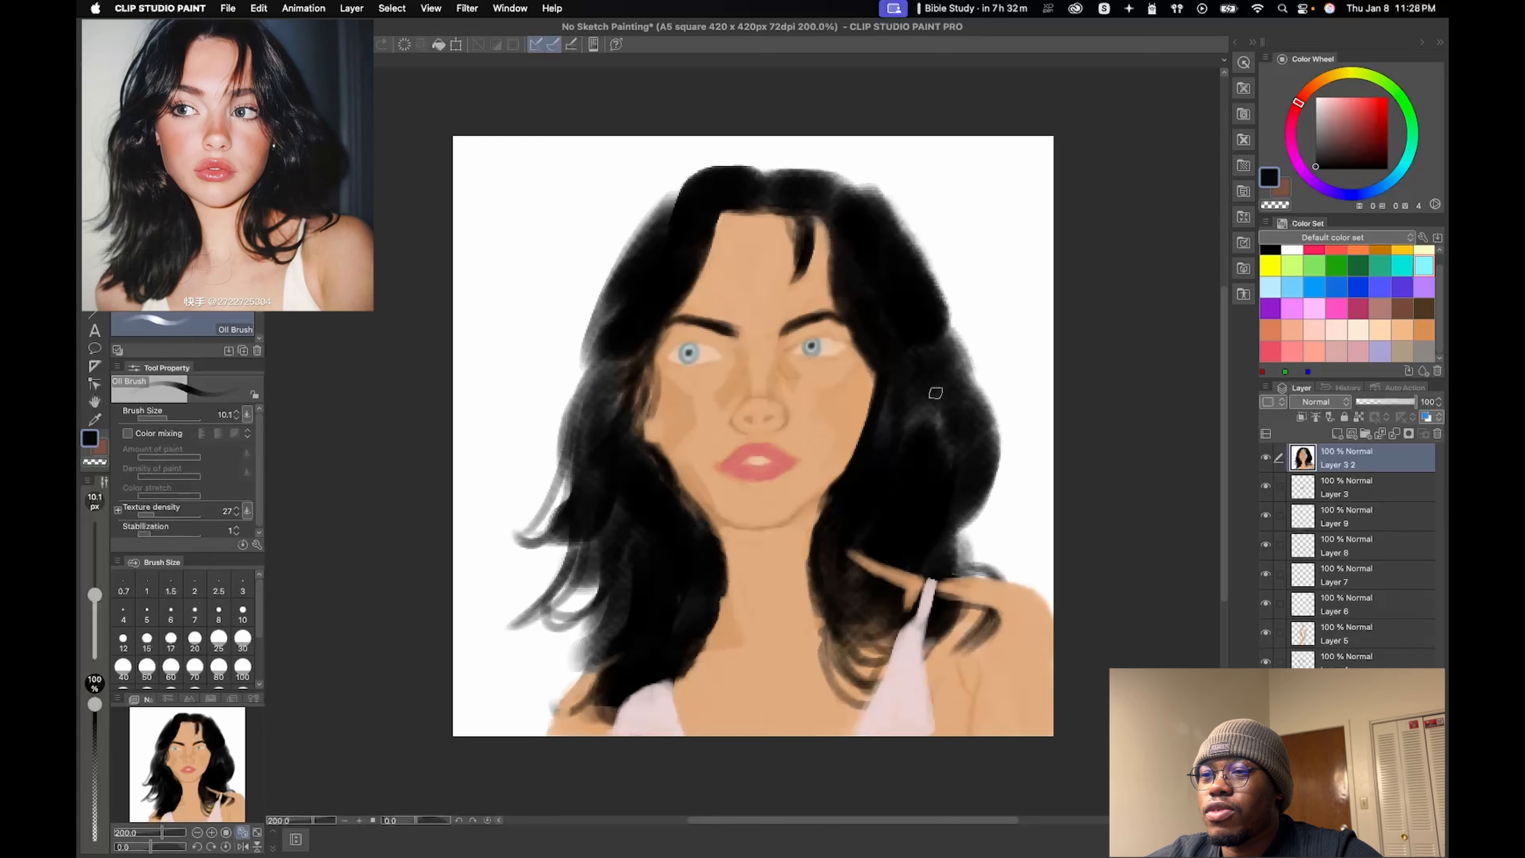
drag(831, 181, 875, 213)
mouse_move(940, 296)
mouse_down()
mouse_move(965, 503)
mouse_move(996, 605)
mouse_up()
drag(961, 556, 968, 614)
- Reshape the hair curls beside the right side of the neck with sampled hair and skin tones
right_click(870, 566)
mouse_move(851, 553)
mouse_down()
mouse_move(903, 580)
mouse_move(855, 643)
mouse_up()
mouse_move(858, 648)
mouse_down()
mouse_move(886, 656)
mouse_move(842, 673)
mouse_move(856, 697)
mouse_up()
right_click(833, 607)
right_click(807, 658)
drag(820, 613, 872, 689)
drag(838, 638, 868, 685)
right_click(835, 586)
- Redraw the curls over the right shoulder and strap, cleaning around them with sampled colors
mouse_move(825, 496)
mouse_down()
mouse_move(845, 649)
mouse_move(899, 660)
mouse_move(931, 582)
mouse_up()
right_click(902, 606)
drag(956, 608, 932, 654)
right_click(959, 638)
key(super+z)
mouse_move(875, 571)
mouse_down()
mouse_move(926, 607)
mouse_move(994, 594)
mouse_move(958, 605)
mouse_move(971, 603)
mouse_up()
right_click(912, 569)
right_click(928, 594)
right_click(1022, 641)
right_click(977, 568)
drag(960, 581, 945, 601)
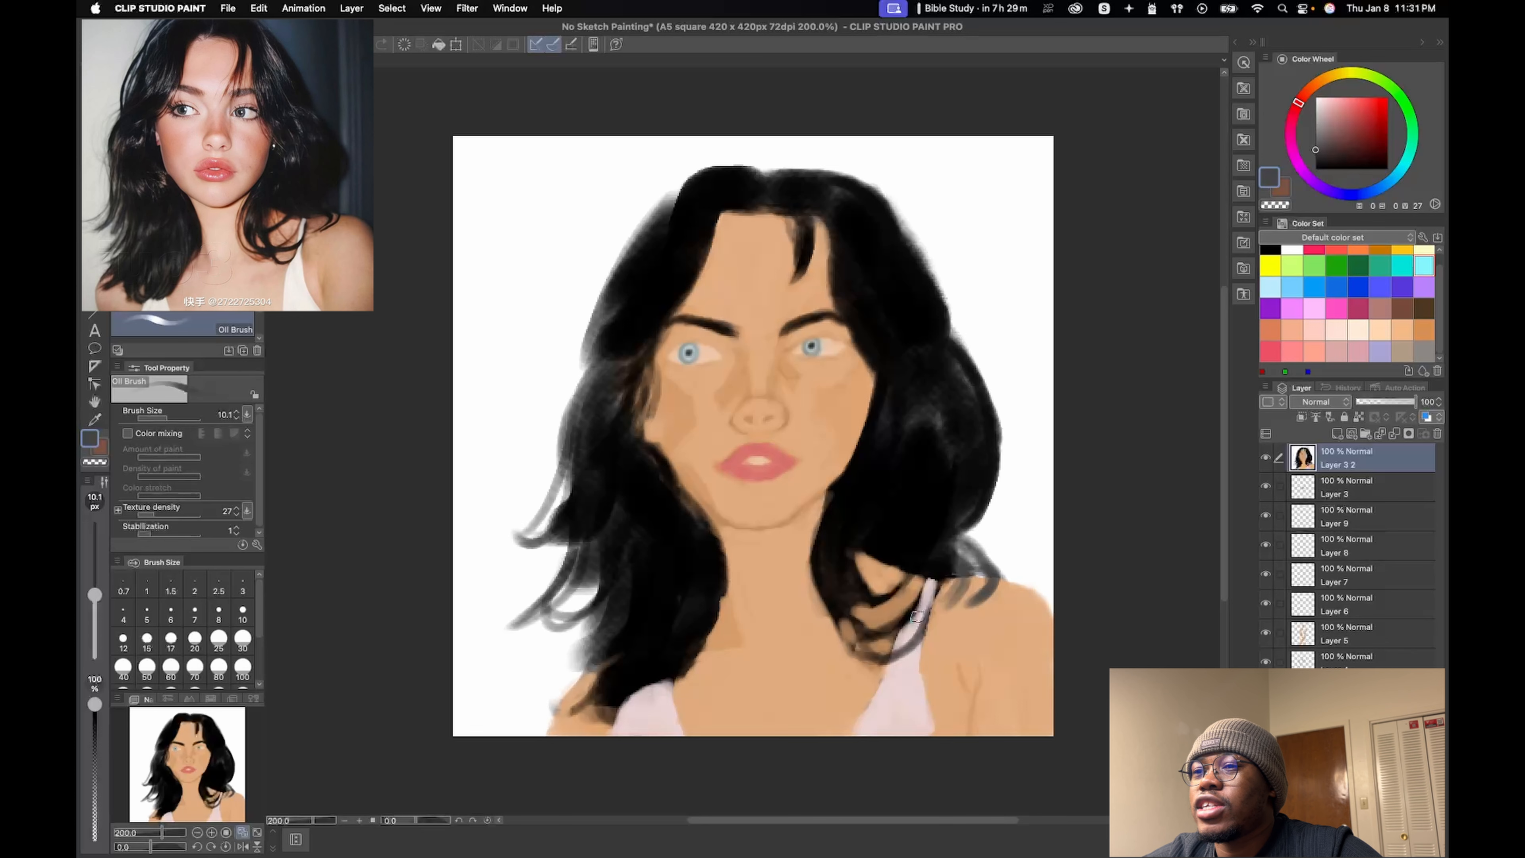
- Extend the left outer hair contour from the crown downward and paint flicked ends at its base
mouse_move(697, 179)
mouse_down()
mouse_move(602, 268)
mouse_move(578, 371)
mouse_up()
drag(575, 384, 491, 634)
mouse_move(574, 576)
mouse_down()
mouse_move(516, 647)
mouse_move(530, 662)
mouse_up()
drag(591, 576, 554, 686)
mouse_move(610, 539)
mouse_down()
mouse_move(592, 637)
mouse_move(558, 688)
mouse_up()
- Thicken the left hair ends and crown contour with dark strokes, and add strands over the right shoulder
right_click(647, 565)
drag(592, 601, 534, 658)
drag(568, 532, 507, 626)
drag(567, 387, 523, 536)
drag(648, 234, 574, 372)
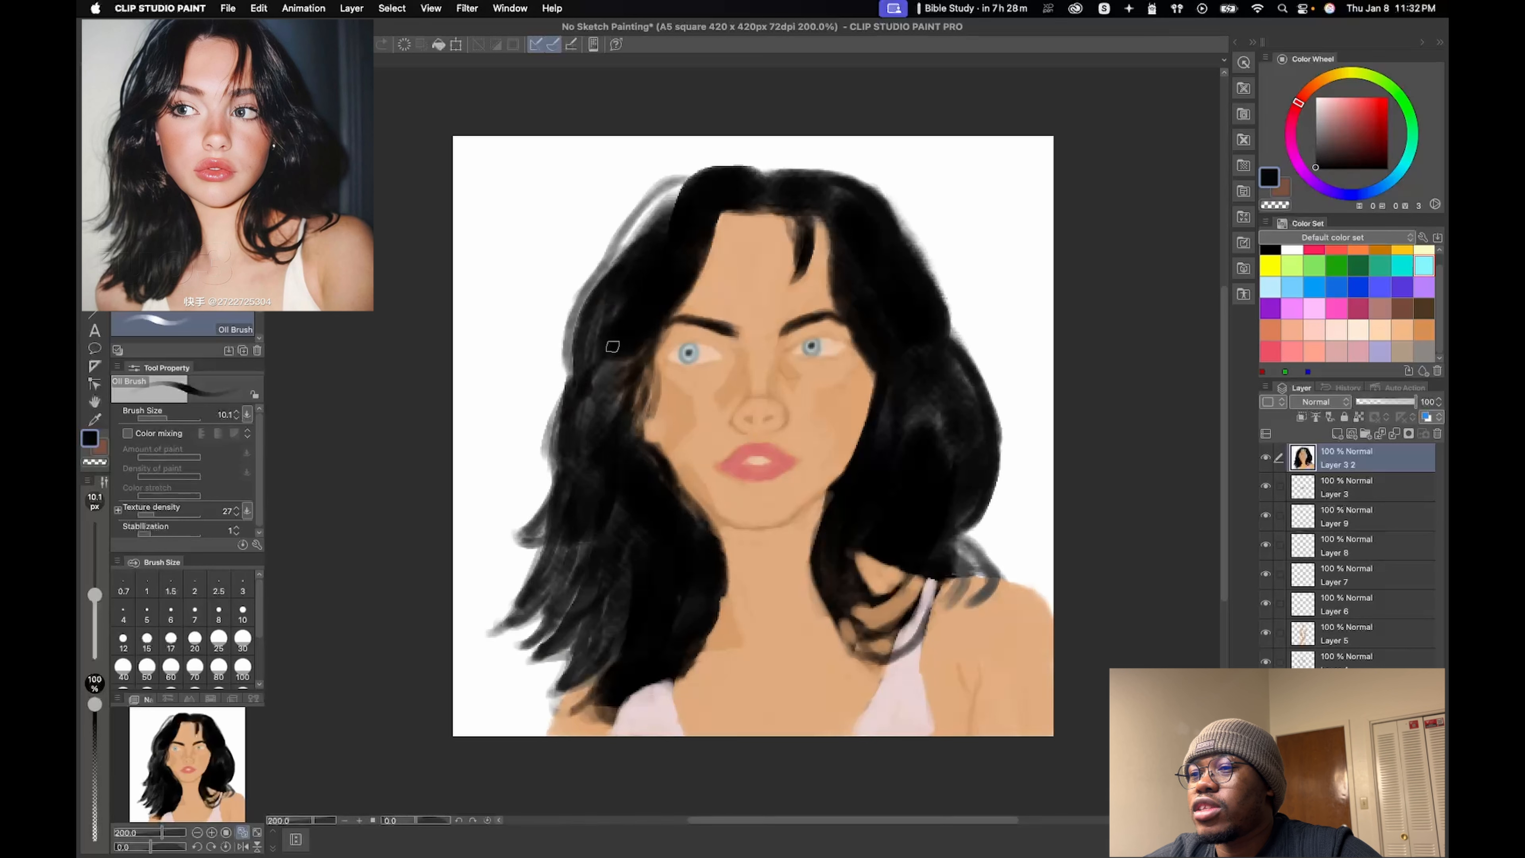
drag(691, 179, 609, 271)
drag(956, 540, 964, 604)
- Blend the jawline, cheek and nose shading with the Blend tool at brush size 8.1, and sample skin tones for touch-ups
key(j)
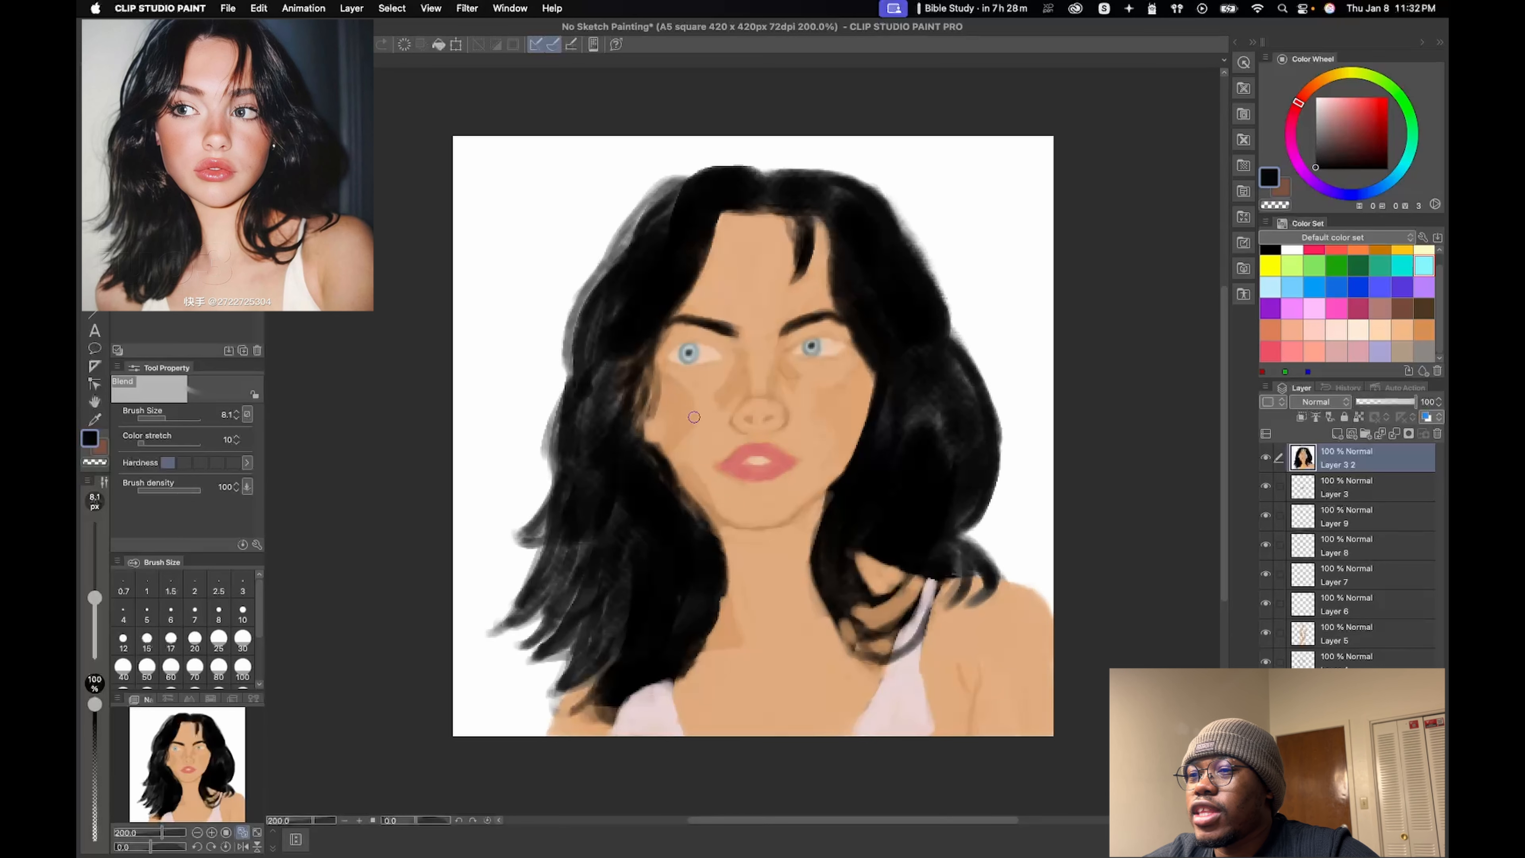
drag(721, 527, 733, 533)
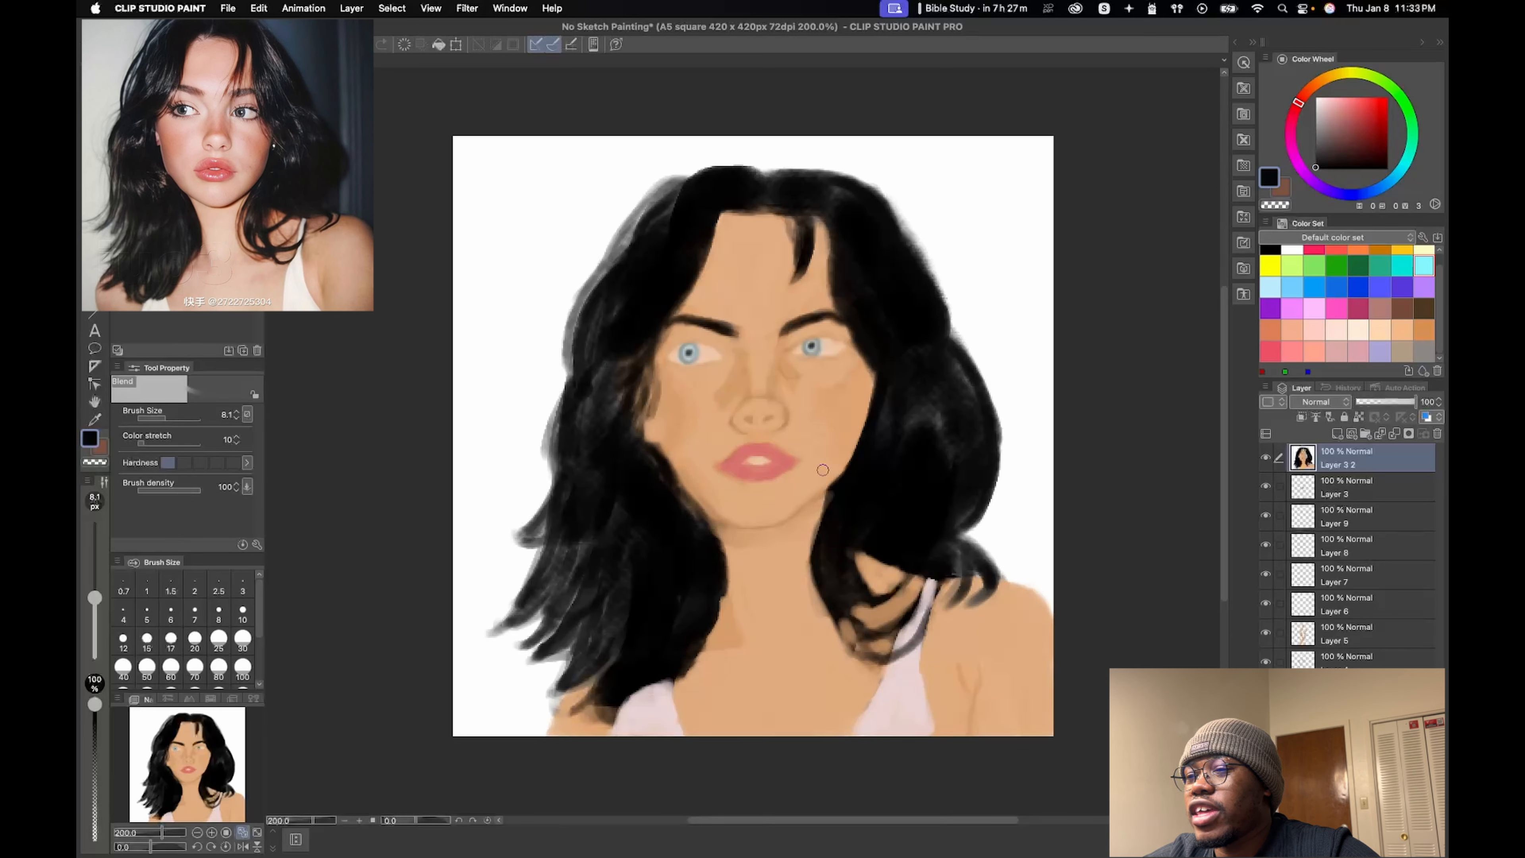
key(b)
alt+click(762, 455)
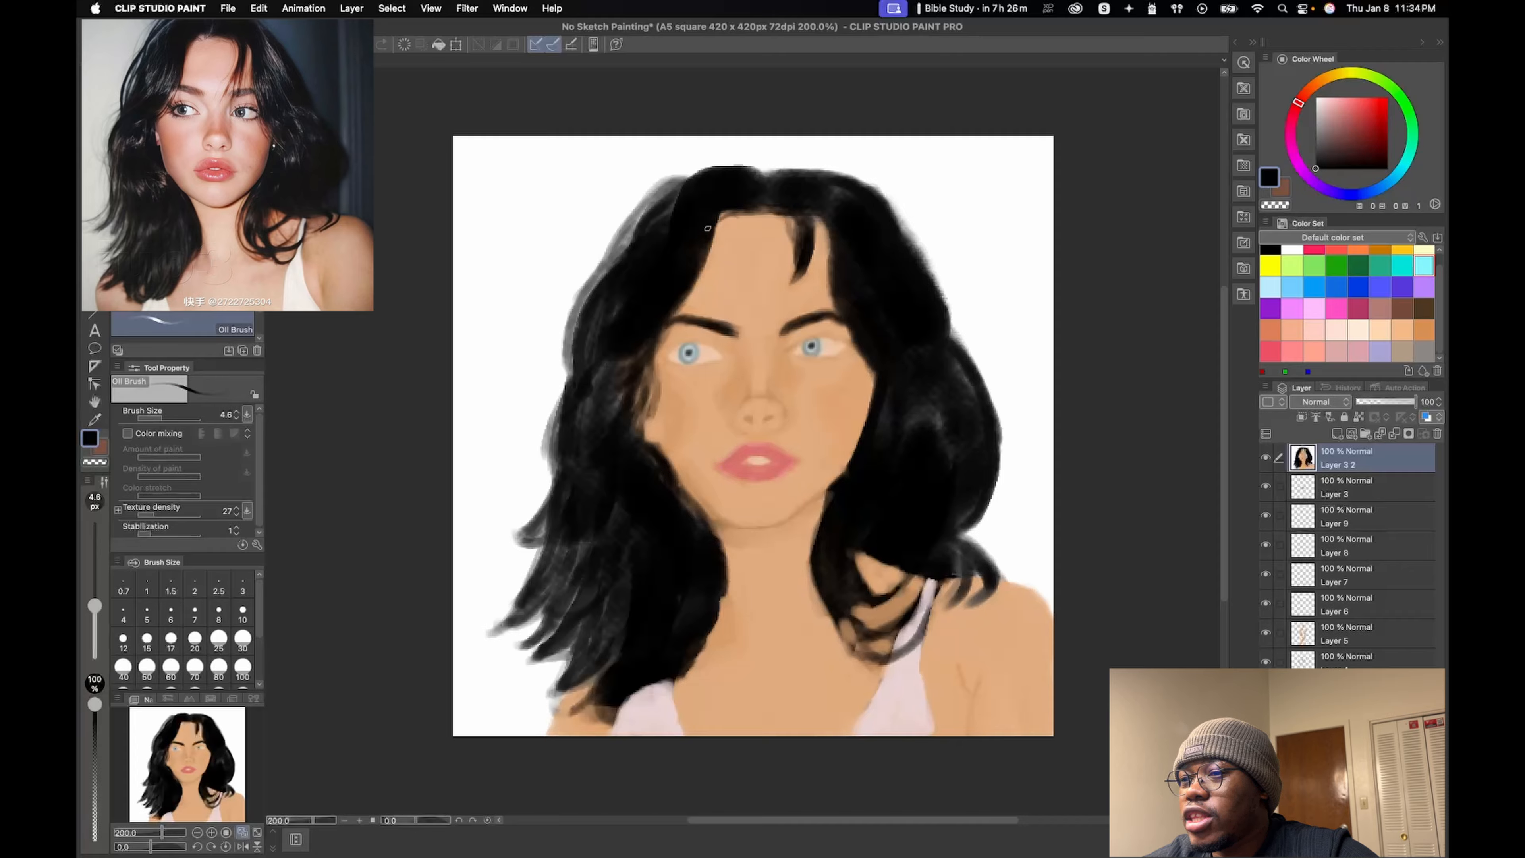
alt+click(772, 437)
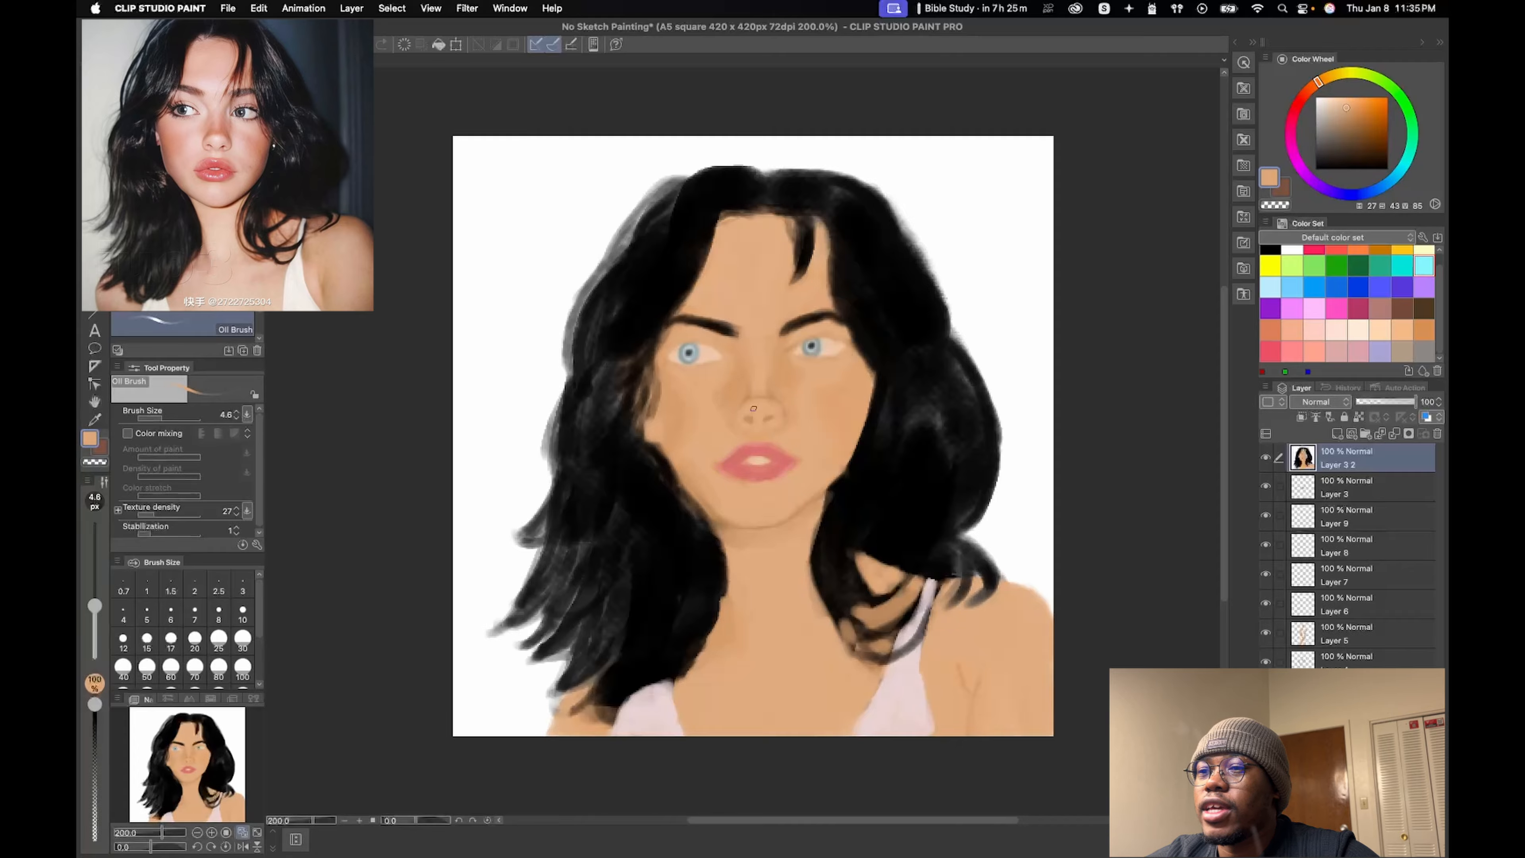
- Sample a dark hair color and add fine strands at the left temple, right shoulder curls and lower left hair
alt+click(633, 361)
drag(659, 352, 647, 417)
mouse_move(958, 585)
mouse_down()
mouse_move(936, 610)
mouse_move(955, 615)
mouse_up()
mouse_move(924, 585)
mouse_down()
mouse_move(845, 625)
mouse_move(853, 649)
mouse_move(860, 622)
mouse_up()
mouse_move(591, 675)
mouse_down()
mouse_move(532, 704)
mouse_move(628, 727)
mouse_up()
- Paint flyaway strands along the left outer hair contour and crown, reducing the brush size to 3.7
drag(619, 248, 566, 354)
drag(565, 385, 551, 479)
key([)
drag(686, 178, 595, 266)
key(super+z)
- Paint thin loose wisps over the forehead, the right temple and the right side of the neck
drag(792, 238, 772, 337)
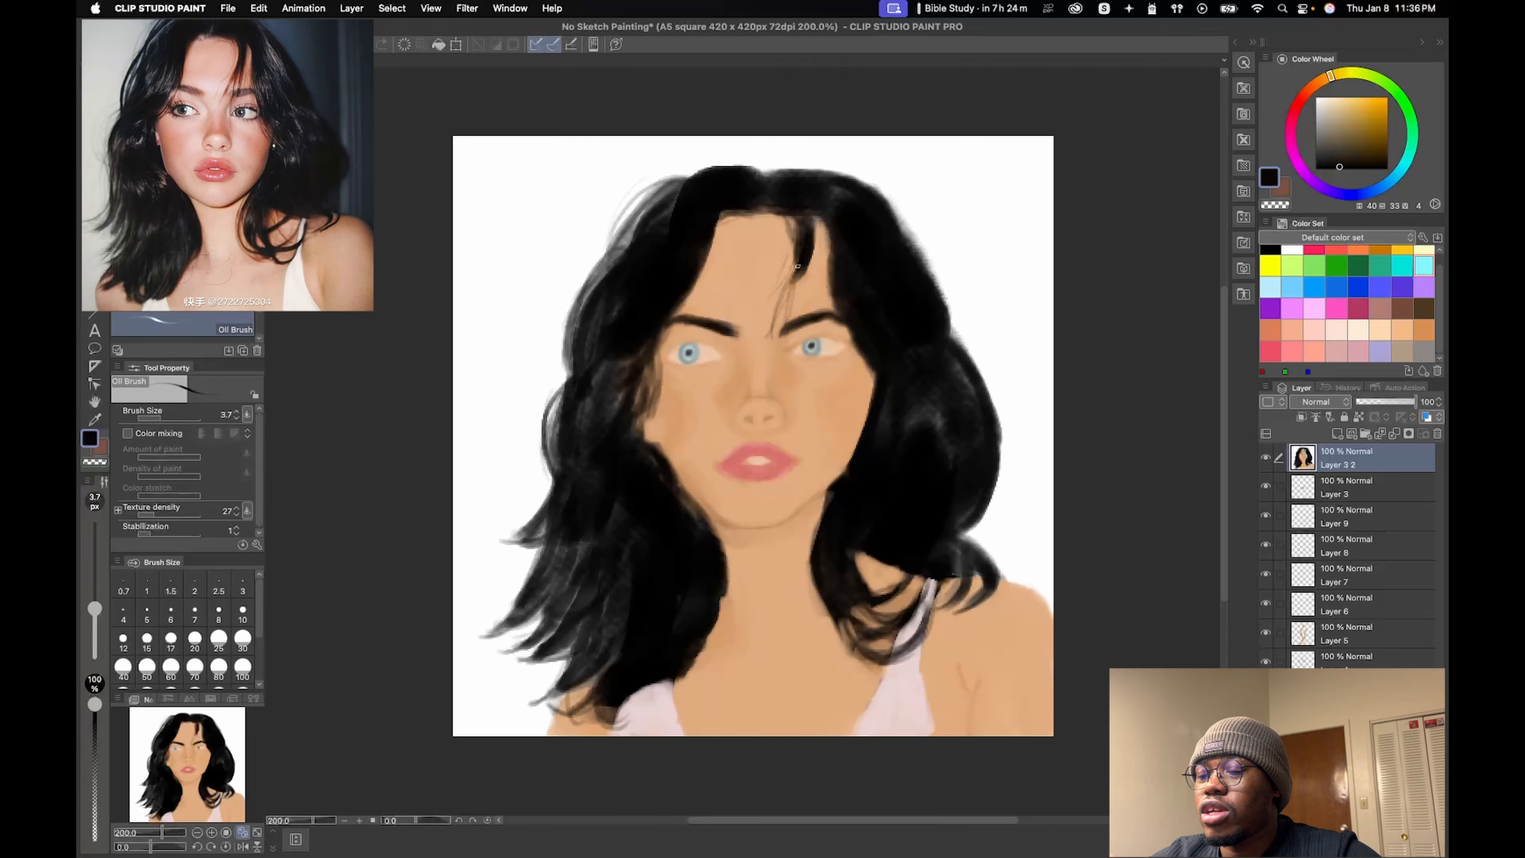
drag(802, 274, 797, 323)
mouse_move(785, 220)
mouse_down()
mouse_move(773, 280)
mouse_move(758, 285)
mouse_up()
drag(826, 222, 868, 409)
drag(825, 490, 792, 597)
drag(811, 540, 846, 644)
- Try fine wisps at the left temple, undo the last one, and add loose strands along the left hair contour
drag(680, 332, 662, 362)
mouse_move(701, 282)
mouse_down()
mouse_move(652, 362)
mouse_move(658, 350)
mouse_up()
key(super+z)
drag(566, 363, 549, 480)
drag(549, 471, 527, 576)
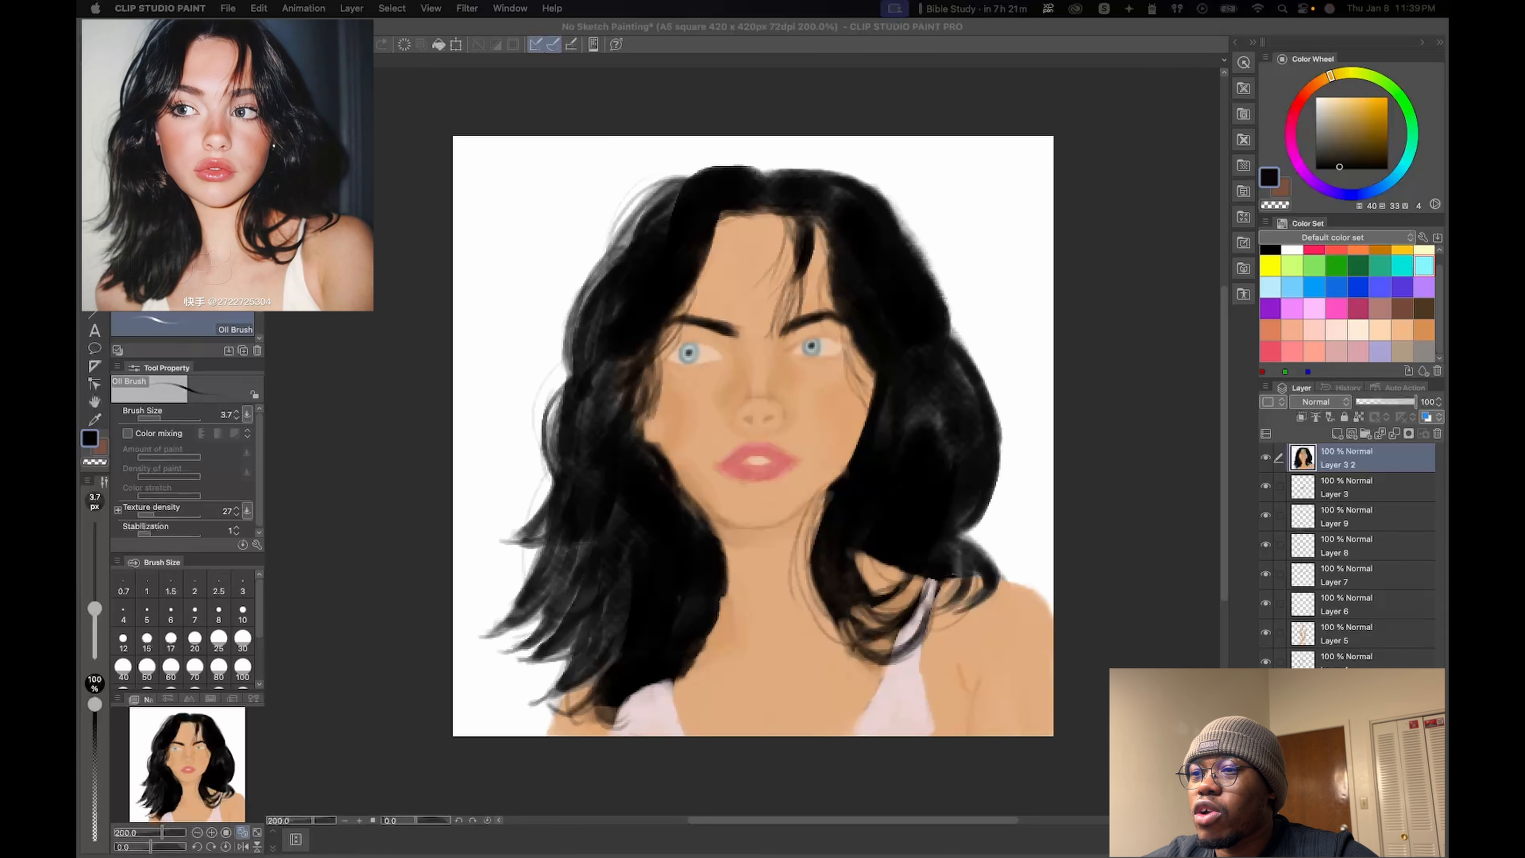
- Add fine strands to the lower left hair and flyaways over the top right of the head
drag(726, 559, 688, 665)
drag(578, 571, 528, 638)
drag(621, 614, 556, 686)
drag(763, 179, 856, 163)
drag(876, 180, 913, 243)
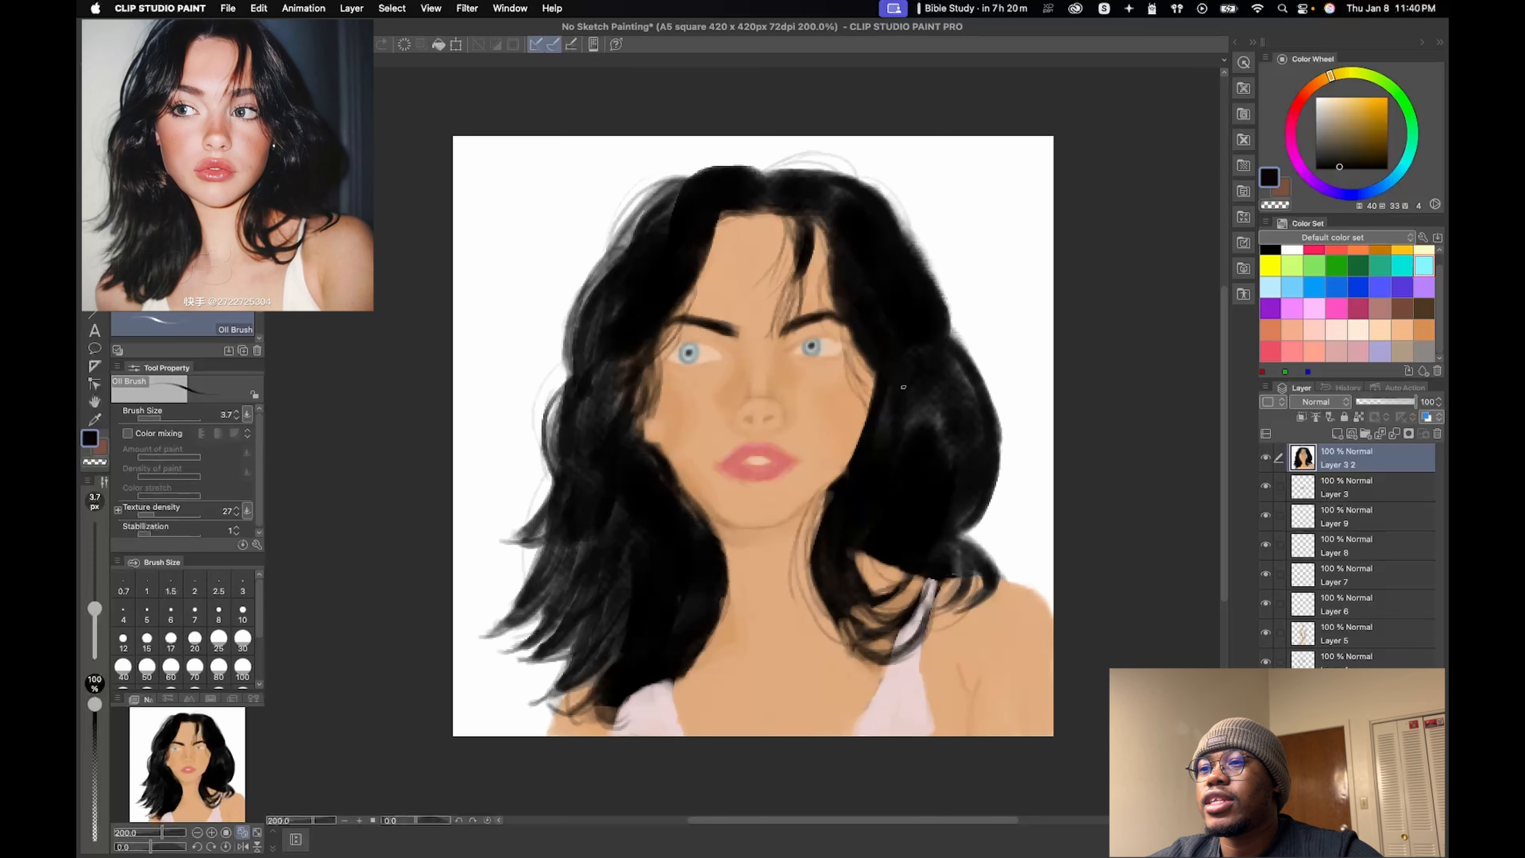
- Sample the forehead skin tone and paint a thin parting line through the hair at the crown
alt+click(794, 274)
drag(760, 216, 765, 175)
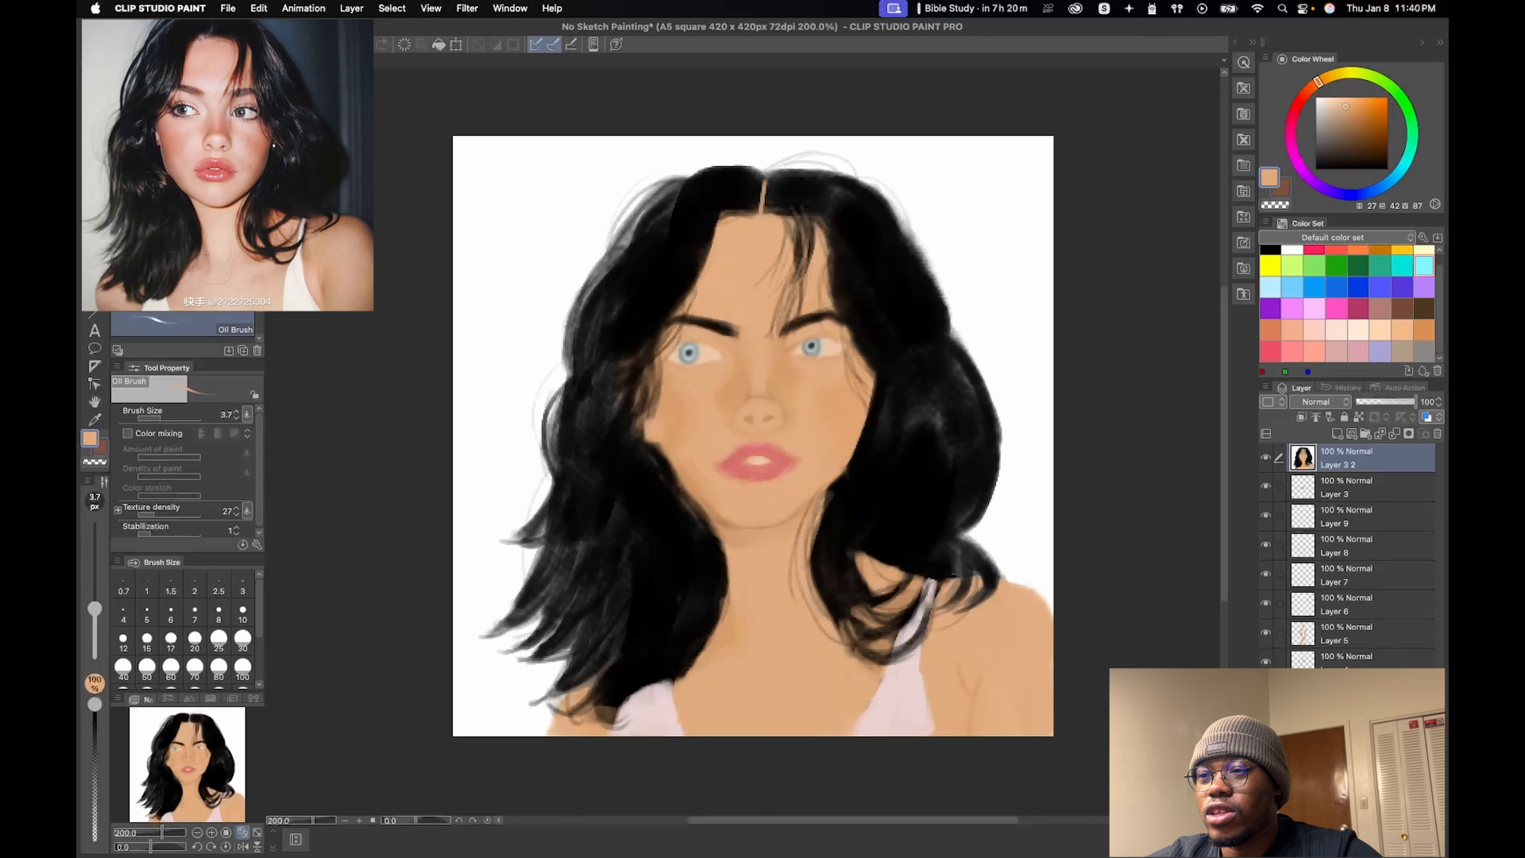
right_click(801, 327)
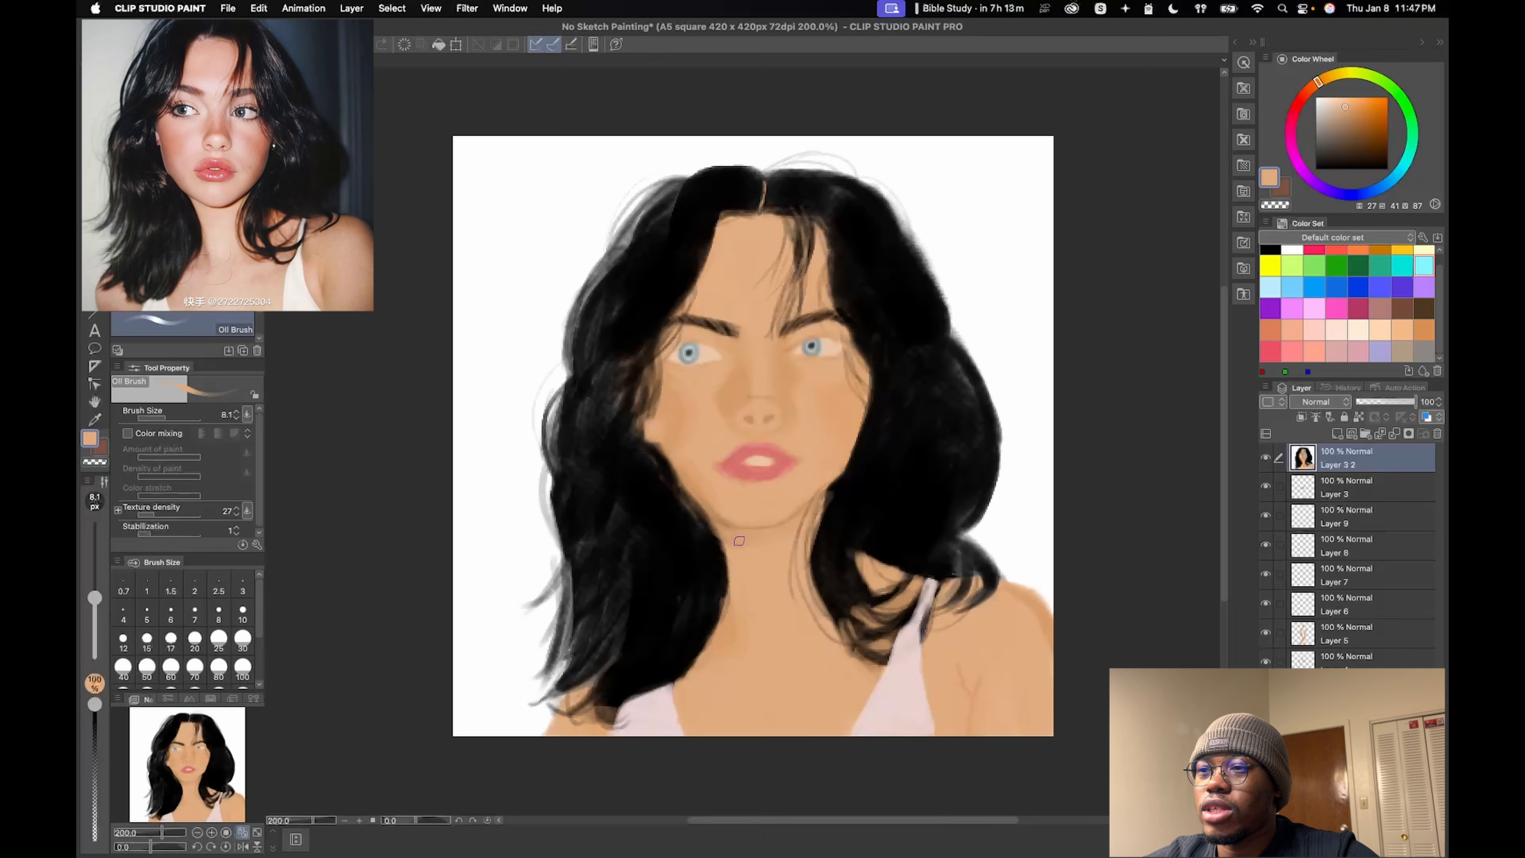
- Sample skin tones and shade beneath the chin and along the left jaw
right_click(737, 520)
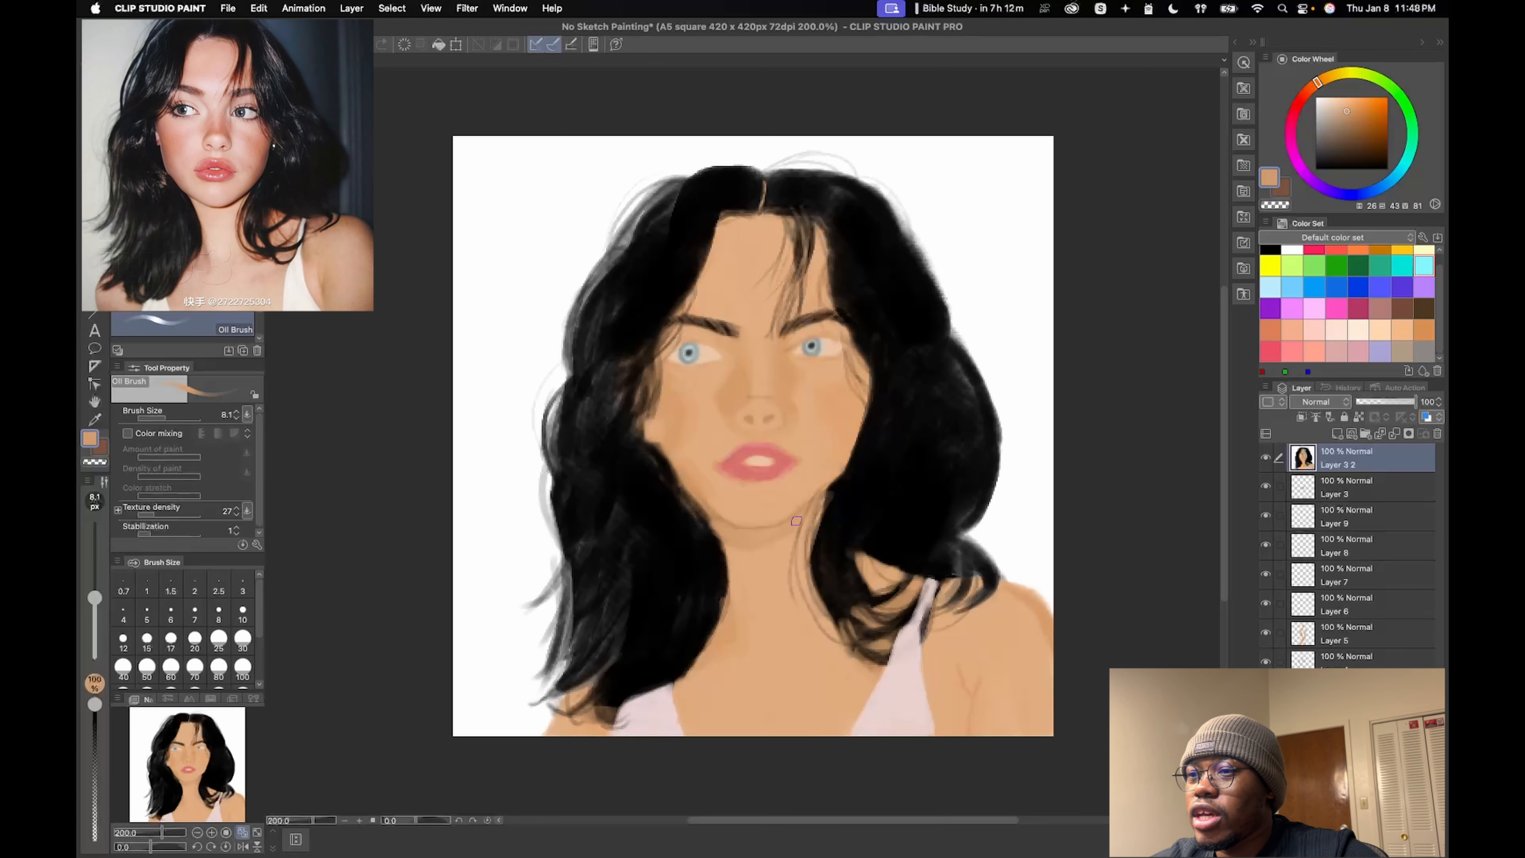
right_click(681, 532)
drag(688, 503, 724, 550)
- Try painting fine black lashes above the right eye with the Oil Brush at size 0.9, and undo them
right_click(896, 301)
click(158, 418)
scroll(817, 345, up, 5)
right_click(1039, 159)
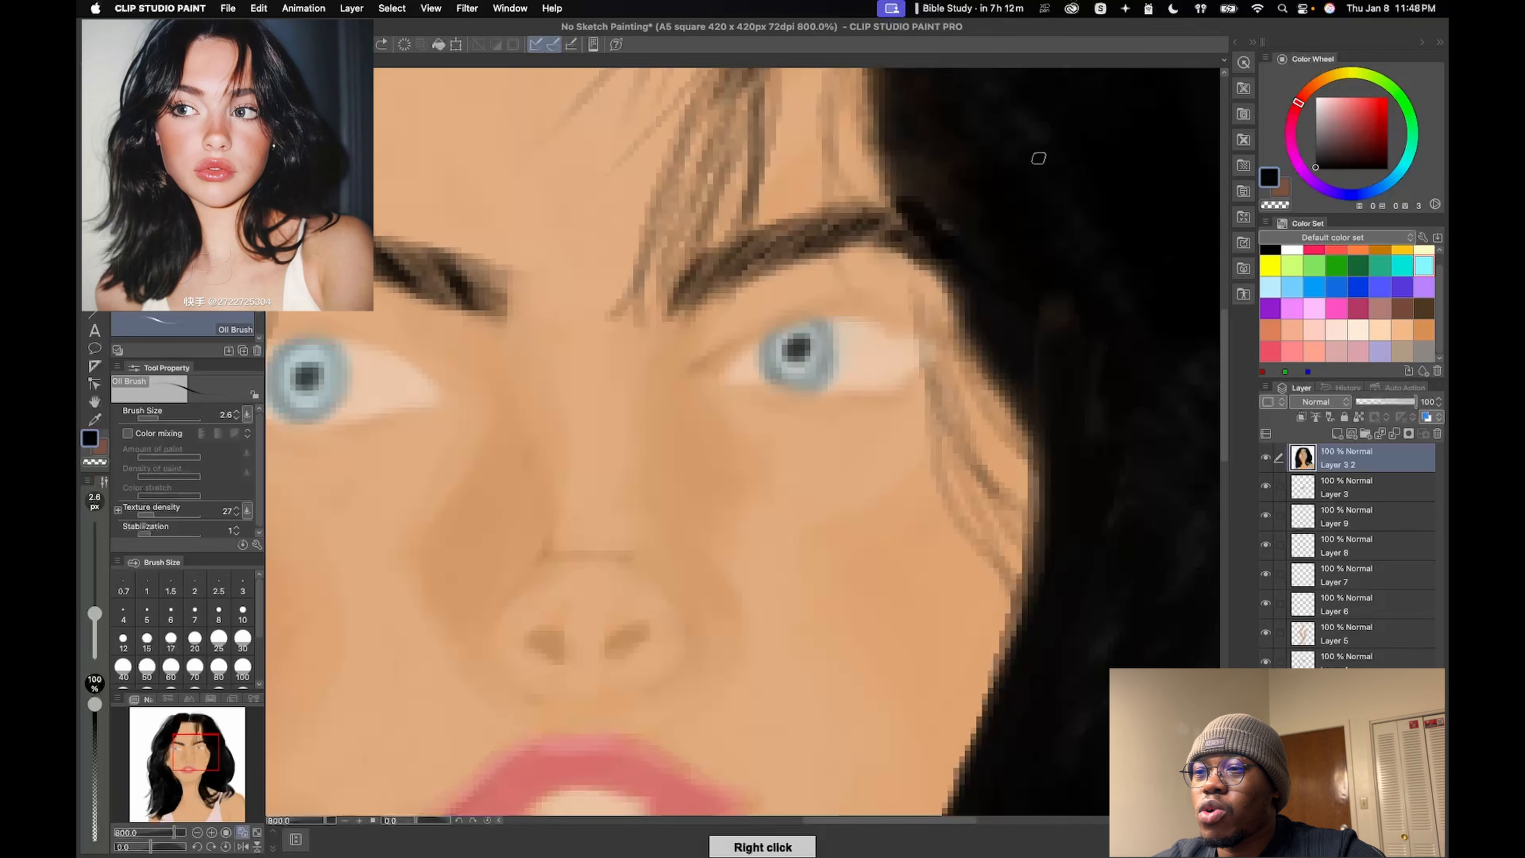
key(super+z)
drag(774, 317, 744, 312)
click(94, 629)
mouse_move(790, 318)
mouse_down()
mouse_move(784, 285)
mouse_move(789, 311)
mouse_up()
drag(841, 303, 861, 283)
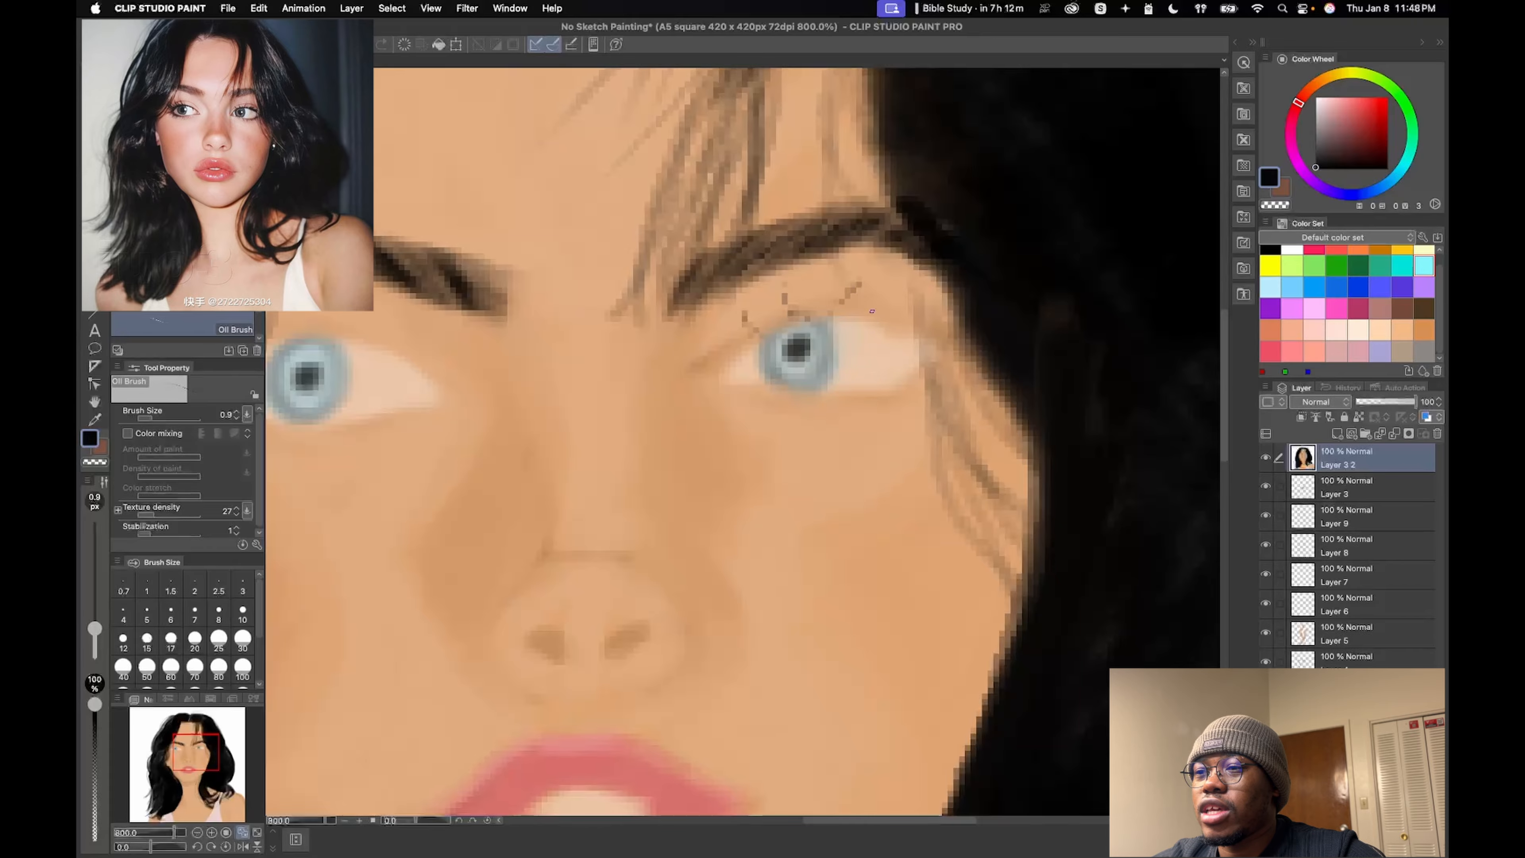
scroll(871, 312, down, 5)
key(super+z)
key(super+z)
key(super+z)
key(super+z)
key(super+0)
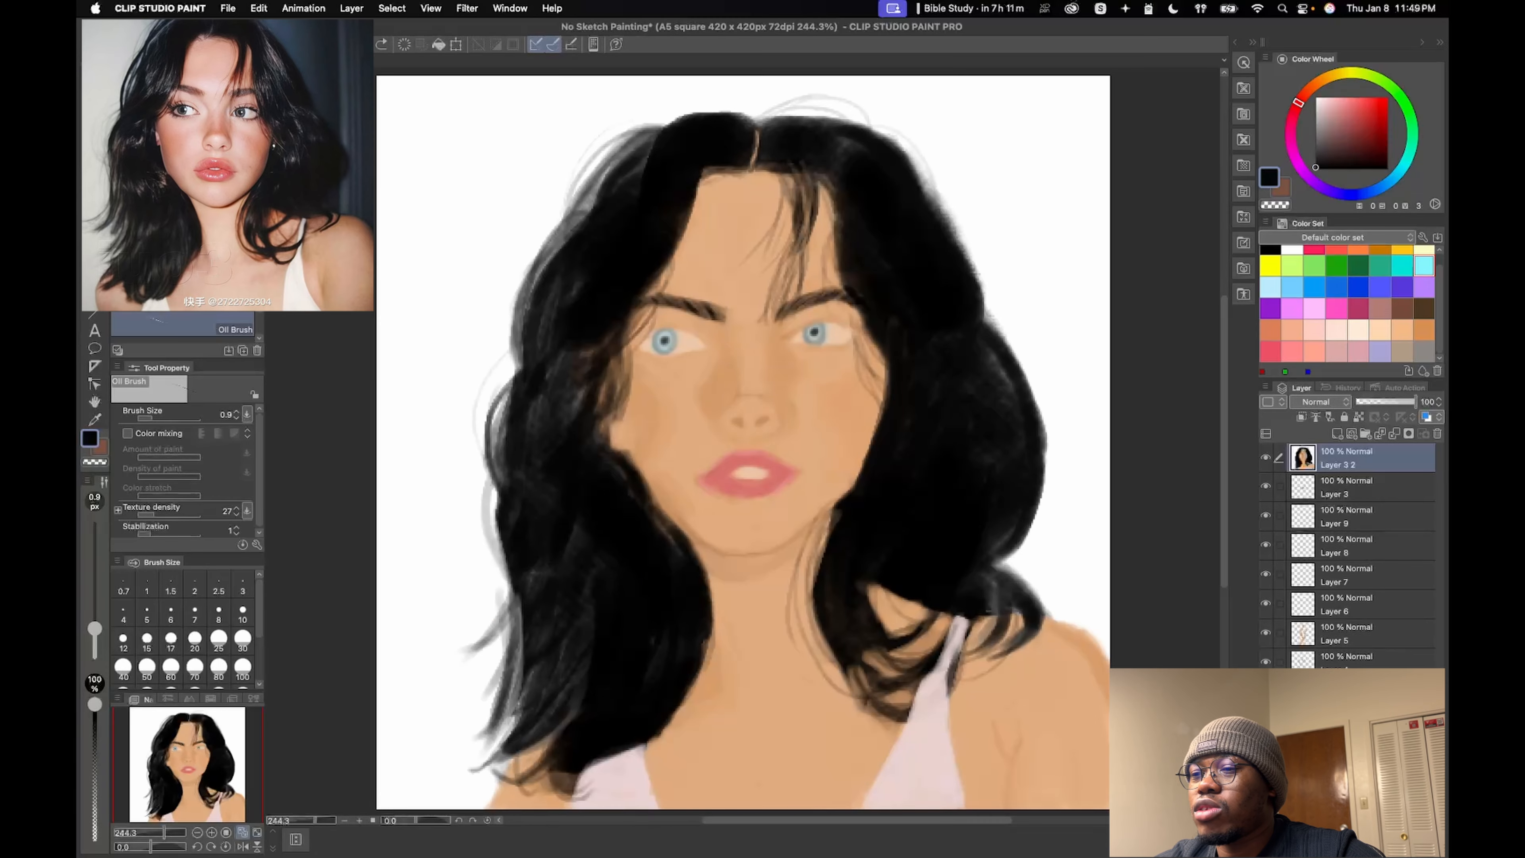
- Smooth the lower nose bridge with a sampled skin tone
right_click(744, 379)
drag(739, 391, 758, 395)
key(j)
- Draw the right eye's lash line and lashes in sampled black with the Turnip pen, undoing misplaced strokes
key(p)
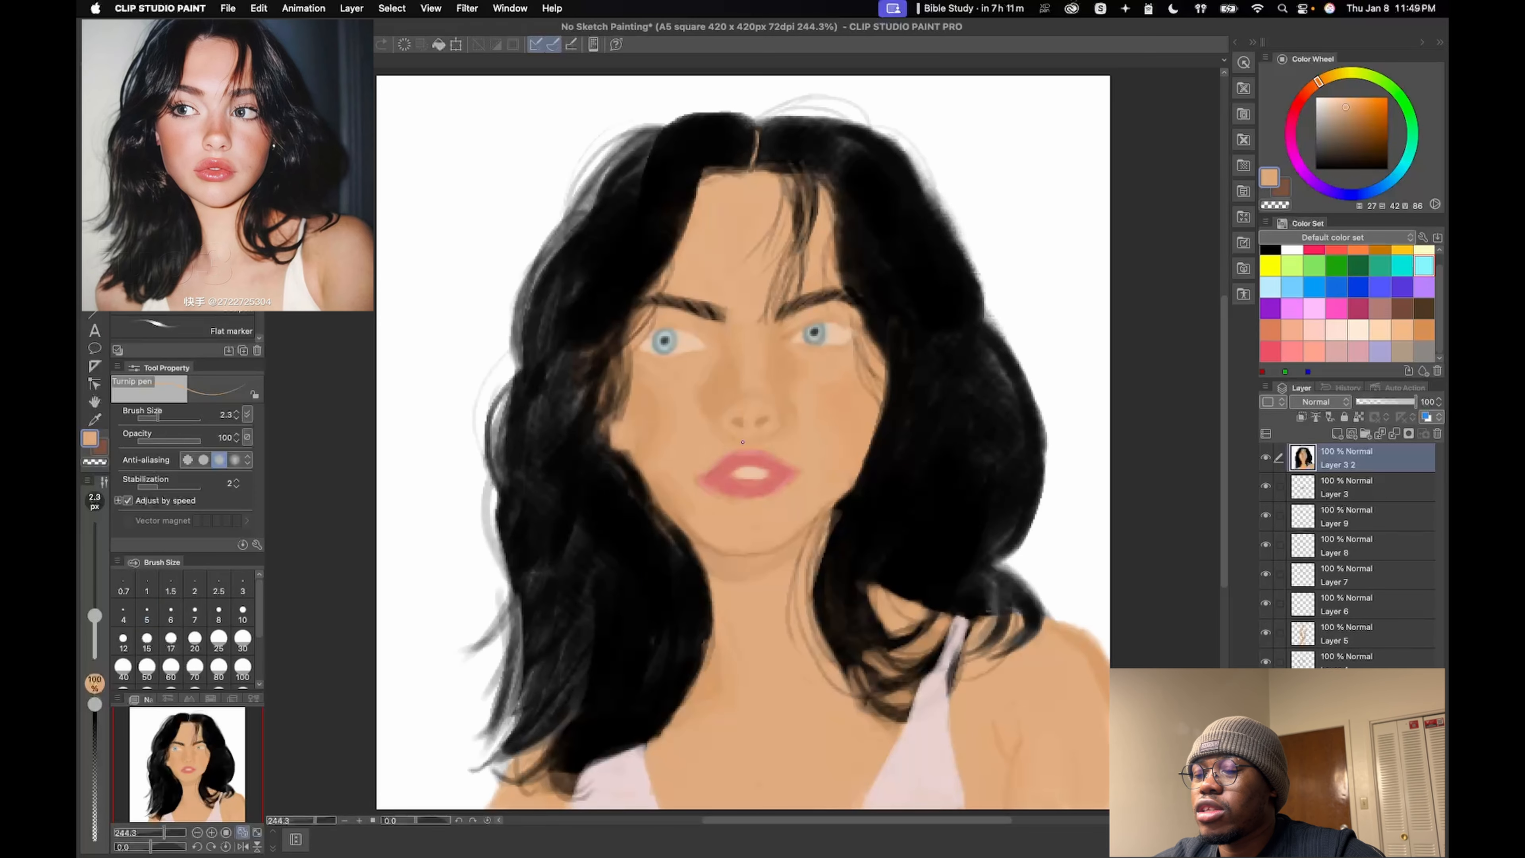
right_click(889, 348)
key(super+z)
key(super+z)
drag(797, 332, 859, 331)
drag(847, 327, 855, 321)
drag(823, 323, 828, 352)
key(super+z)
- Reduce the pen size to 1.1 and draw the left eye's upper and lower lashes, redoing the first stroke
drag(691, 332, 647, 325)
key(super+z)
key([)
drag(657, 328, 643, 358)
drag(667, 354, 696, 361)
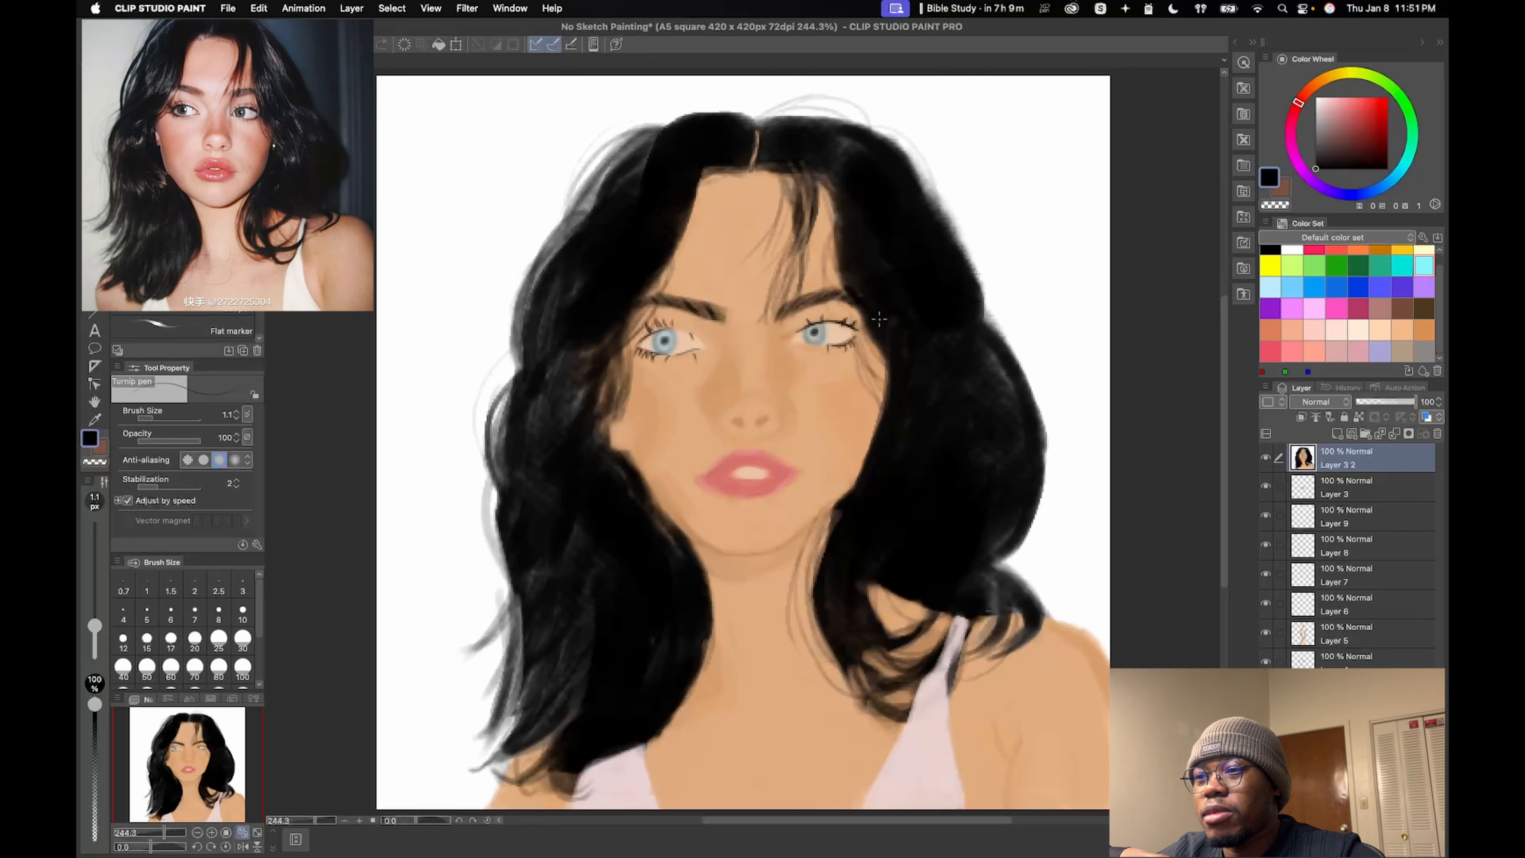
- Undo the last lash stroke on the left eye and sample the skin tone beside its outer corner
key(super+z)
alt+click(853, 317)
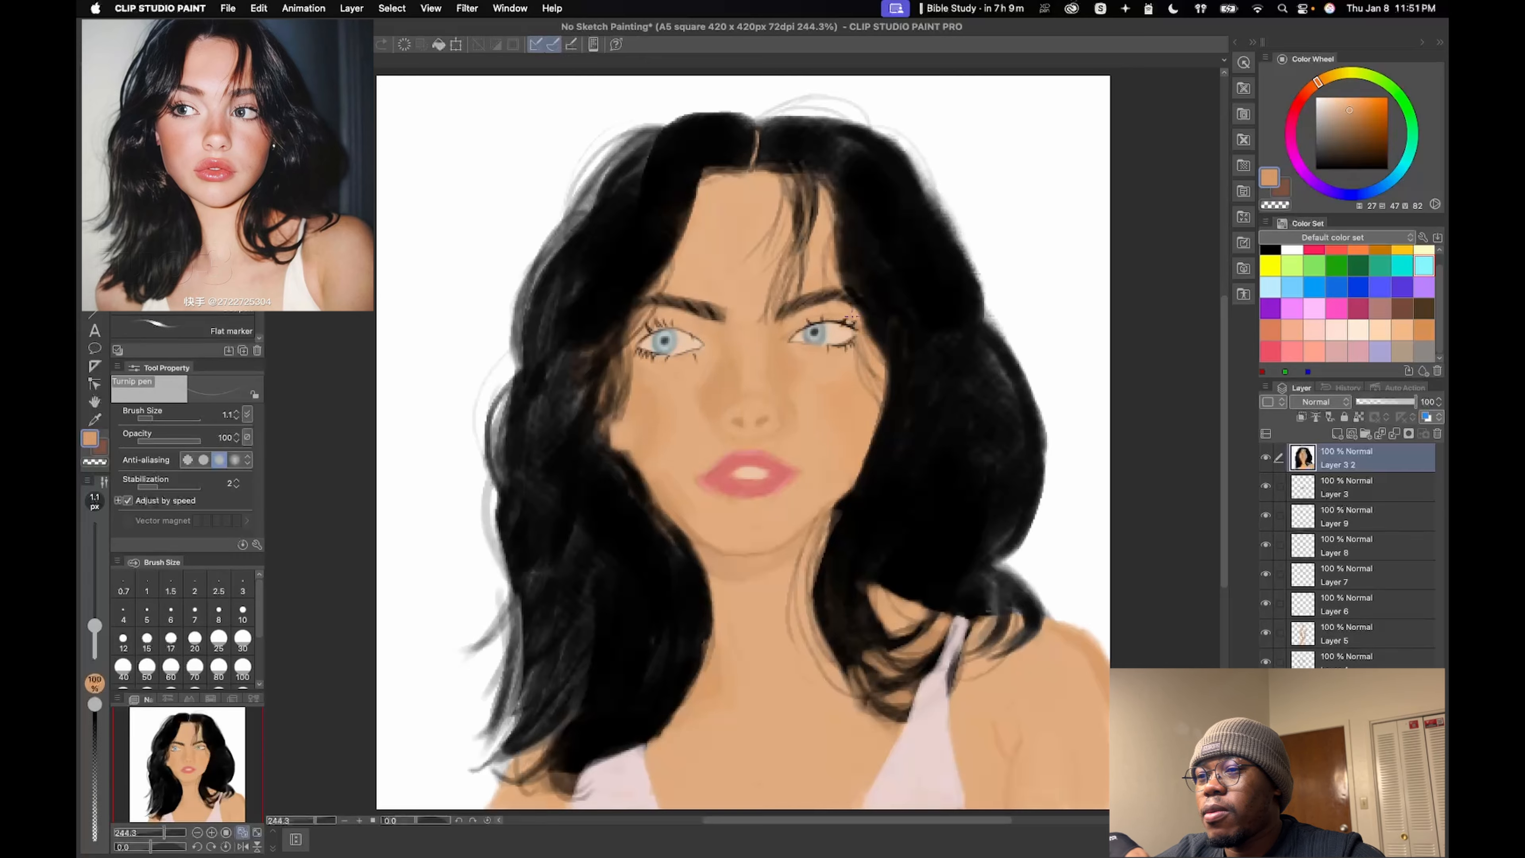
- Soften the grey highlights in the hair using the Soft airbrush in transparent colour at size 54.6
key(b)
alt+click(895, 467)
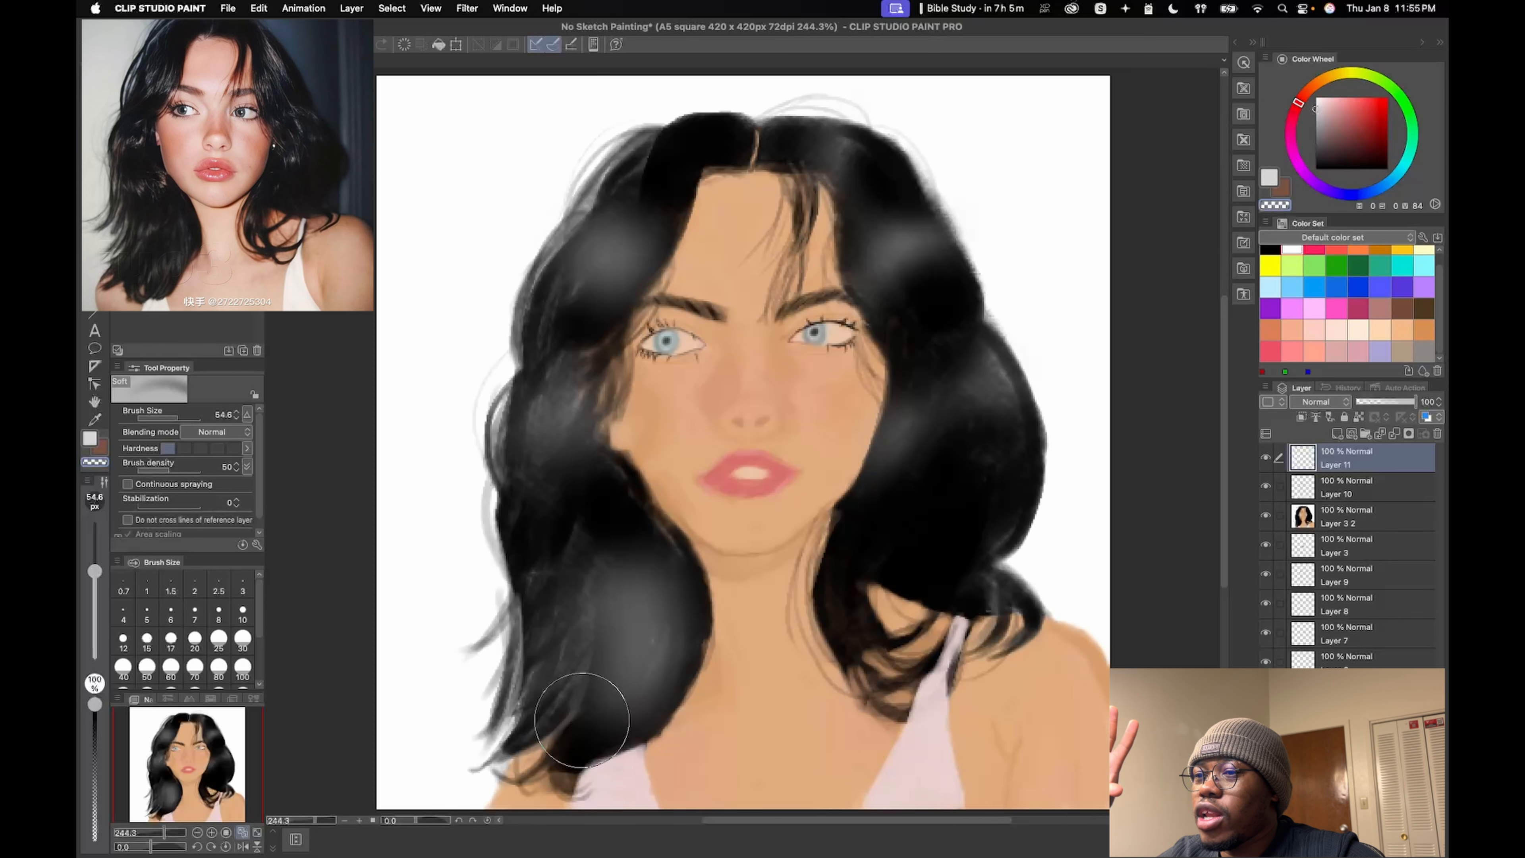
mouse_move(579, 698)
mouse_down()
mouse_move(560, 338)
mouse_move(630, 300)
mouse_up()
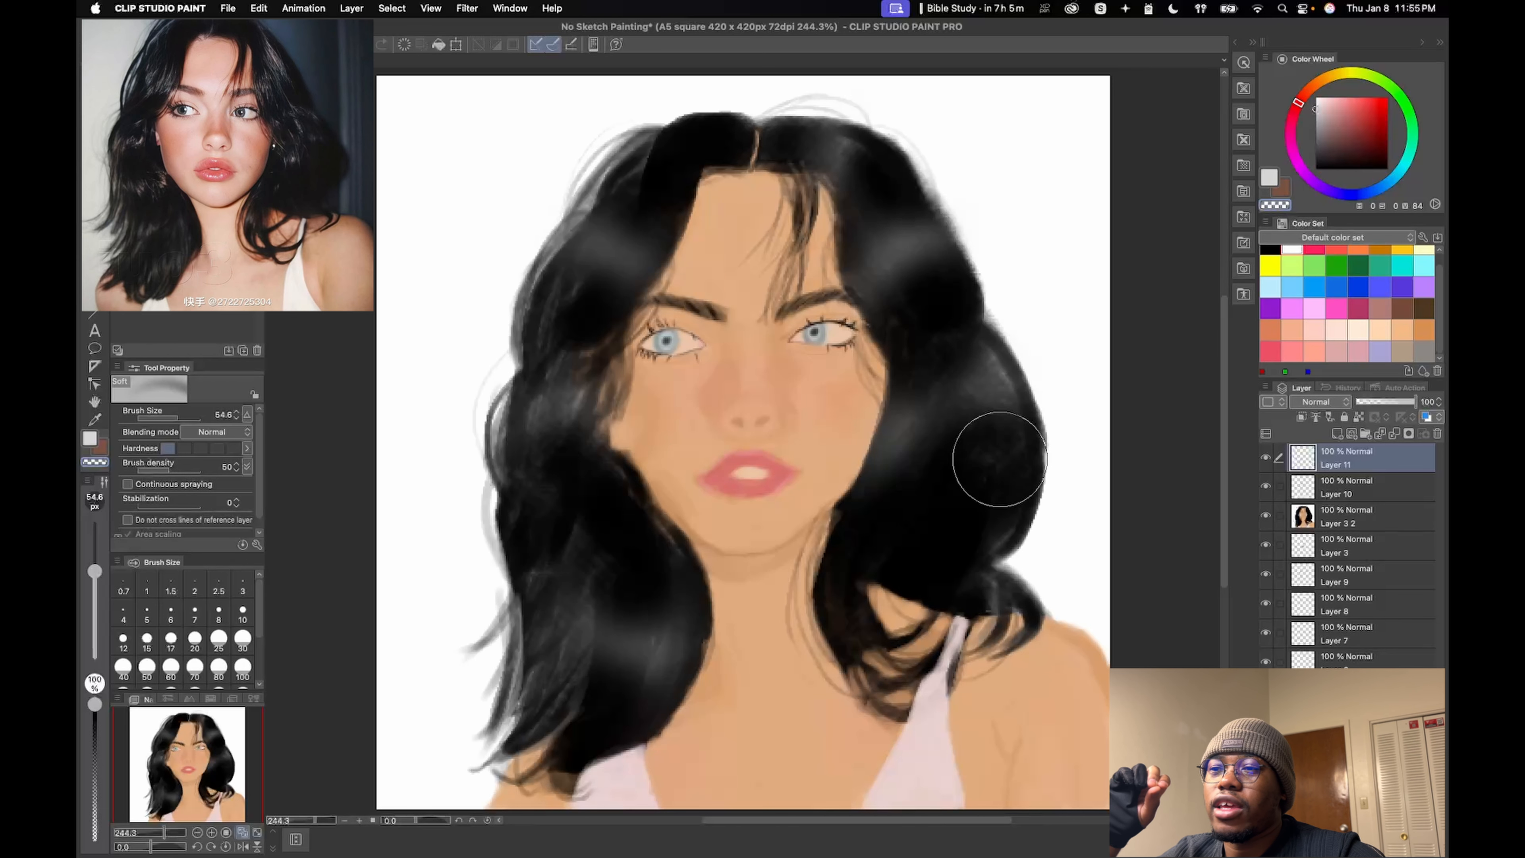
- Reduce the Soft airbrush to size 2.6, pick a near-white colour and paint glossy highlights on the lips
drag(94, 571, 95, 613)
click(1320, 98)
mouse_move(741, 458)
mouse_down()
mouse_move(758, 458)
mouse_move(746, 487)
mouse_up()
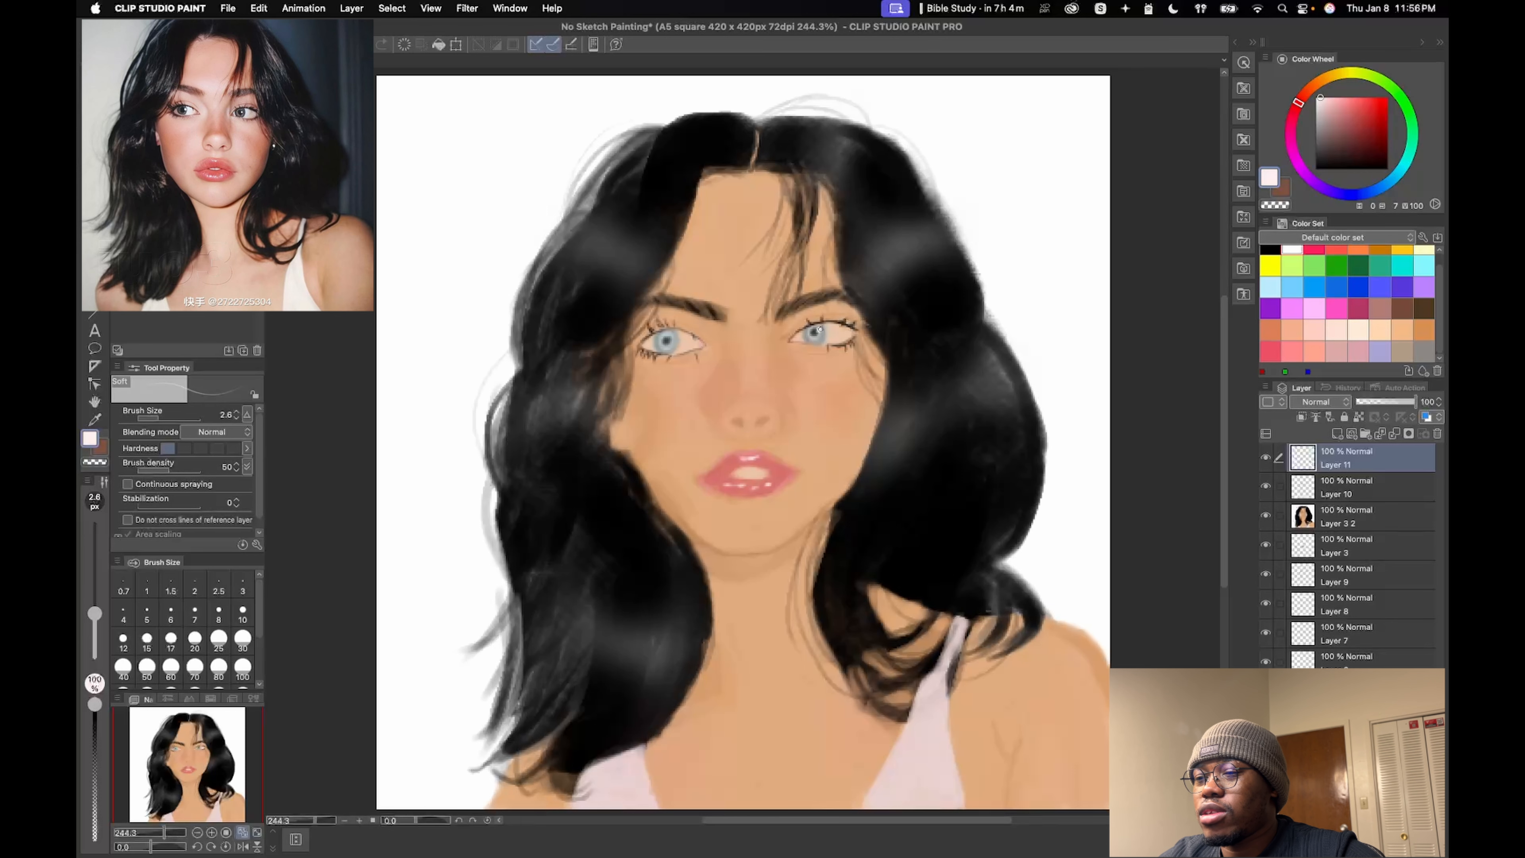
- Try a near-white dab in the hair beside the neck on Layer 10 with the Round mixing brush at size 14.1, and undo it
click(1344, 487)
key(b)
key(bracketleft)
key(bracketleft)
key(bracketleft)
key(bracketleft)
key(bracketleft)
key(bracketleft)
key(bracketleft)
key(bracketleft)
click(909, 533)
key(c)
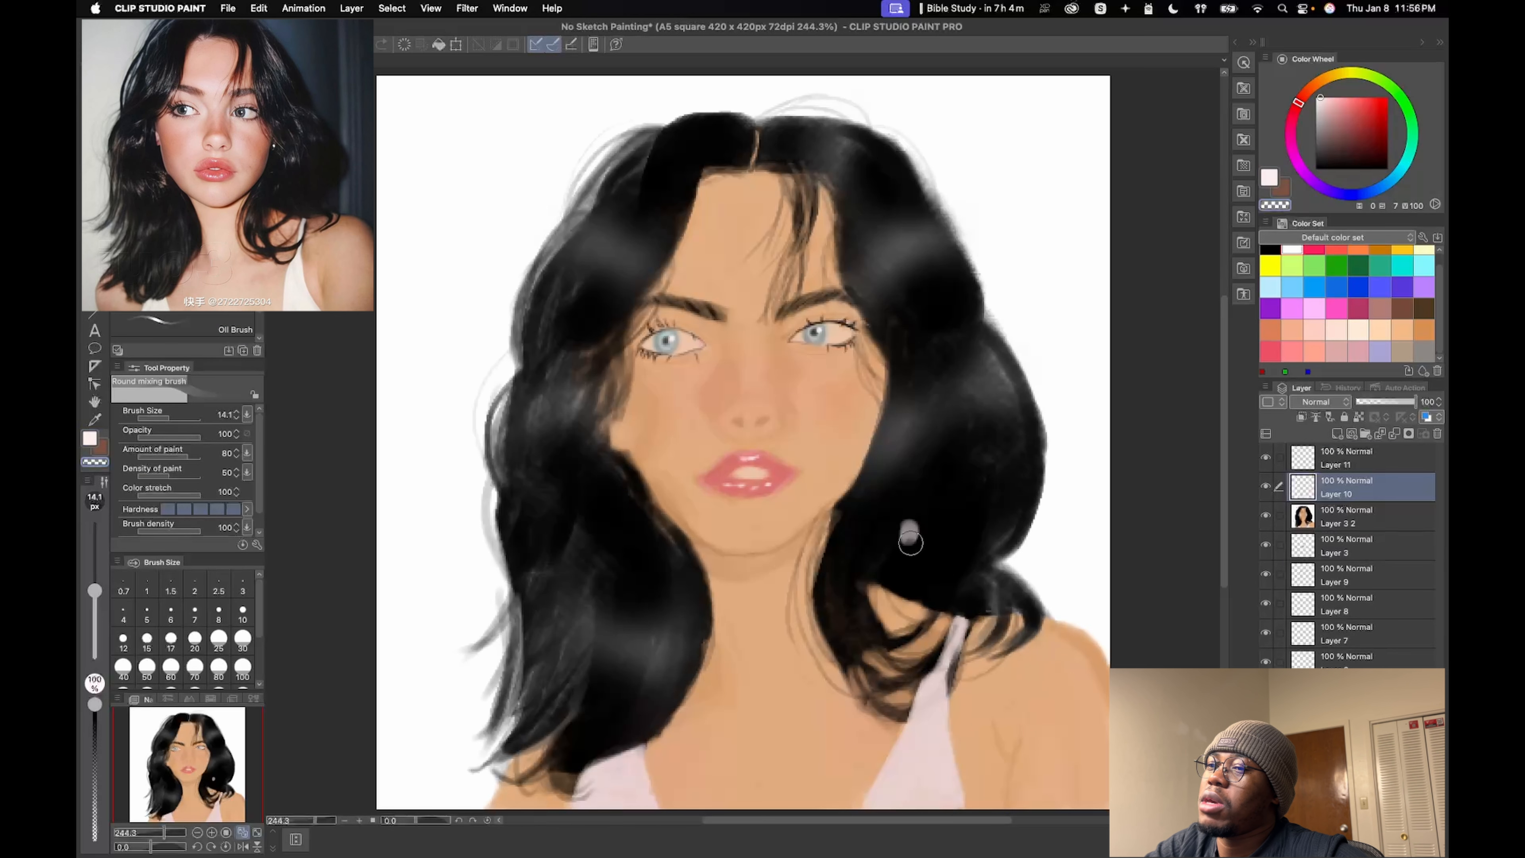
key(super+z)
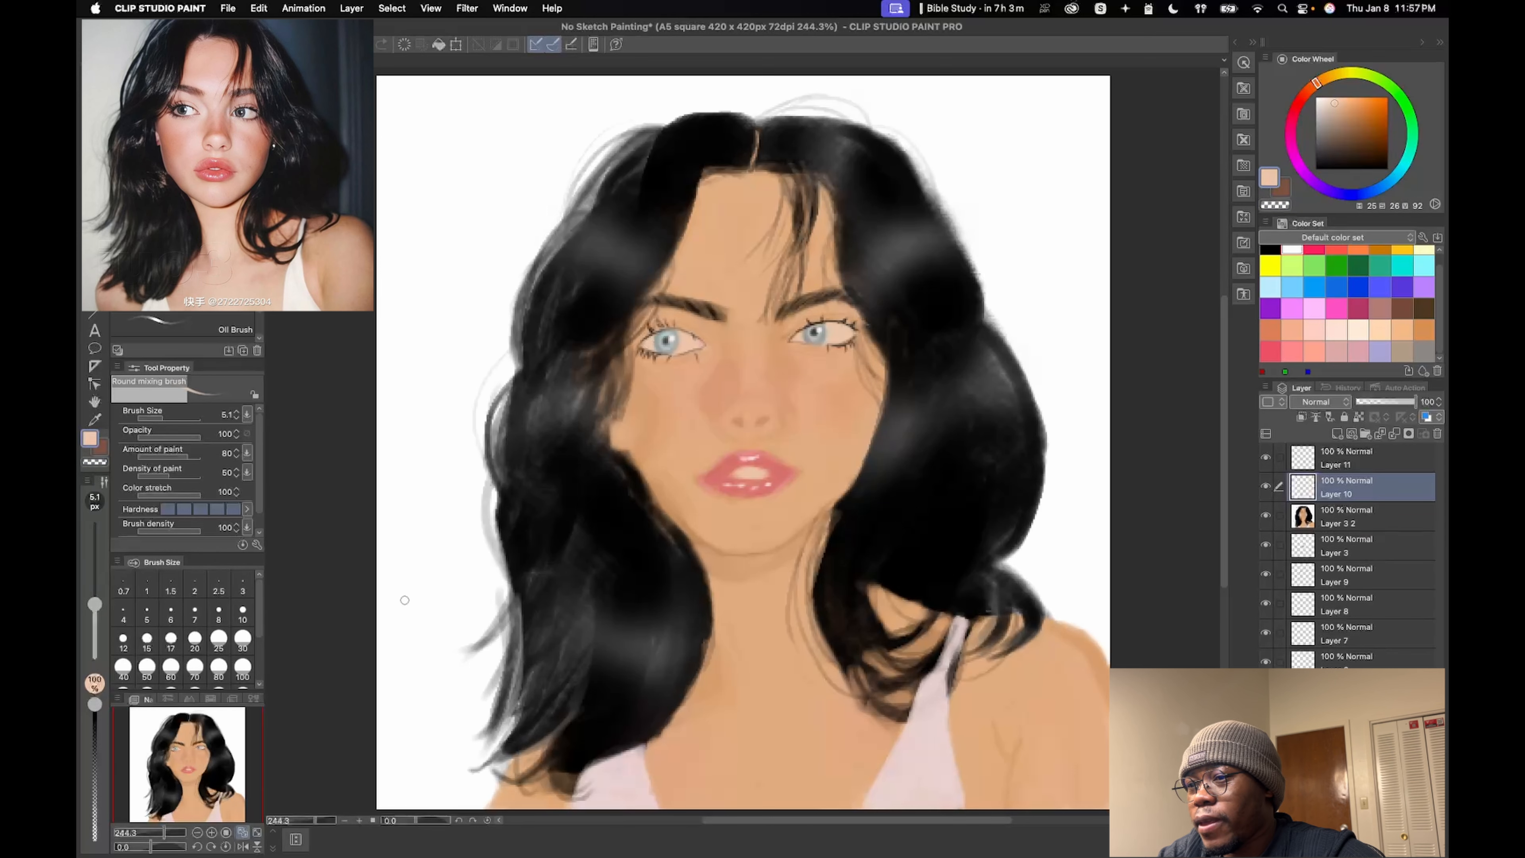
- Try a skin-tone dab over the lower hair highlight on Layer 11 with the Round mixing brush at size 22.2, and undo it
click(1345, 458)
key(bracketright)
key(bracketright)
key(bracketright)
key(bracketright)
key(bracketright)
key(bracketright)
click(637, 613)
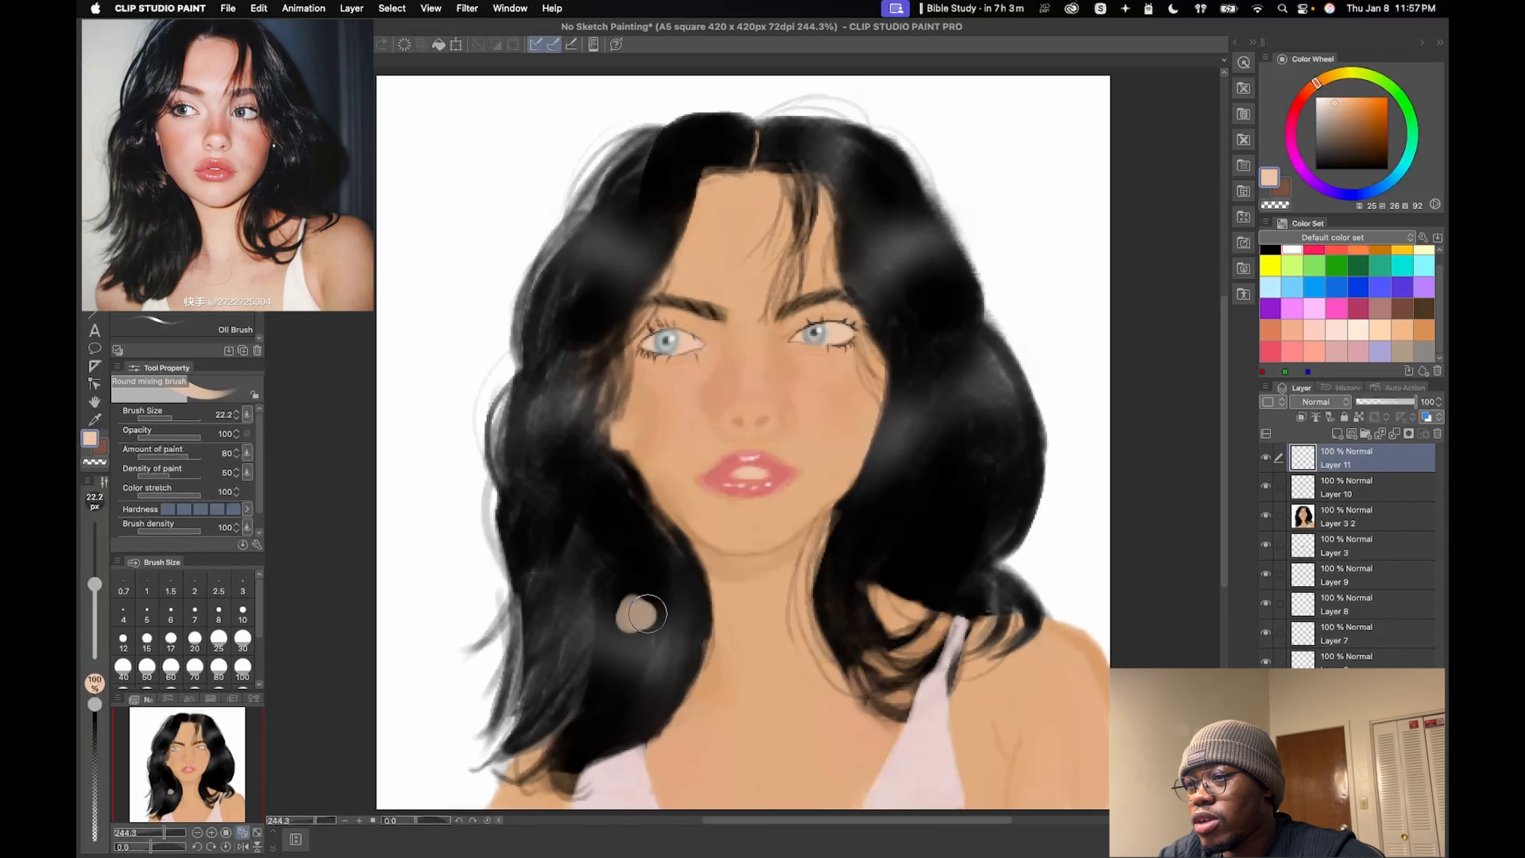
key(super+z)
- Erase parts of the lower hair highlight with the Round mixing brush in transparent colour, enlarging the brush to 43.6
key(c)
drag(601, 597, 672, 610)
key(bracketright)
key(bracketright)
key(bracketright)
key(bracketright)
key(bracketright)
key(bracketright)
drag(607, 682, 621, 691)
- Carve the remaining hair highlights on both sides of the face into narrower bands with transparent strokes, undoing the last stray stroke
drag(940, 207, 967, 247)
drag(991, 451, 923, 488)
drag(948, 361, 922, 371)
drag(566, 442, 549, 451)
drag(583, 304, 598, 298)
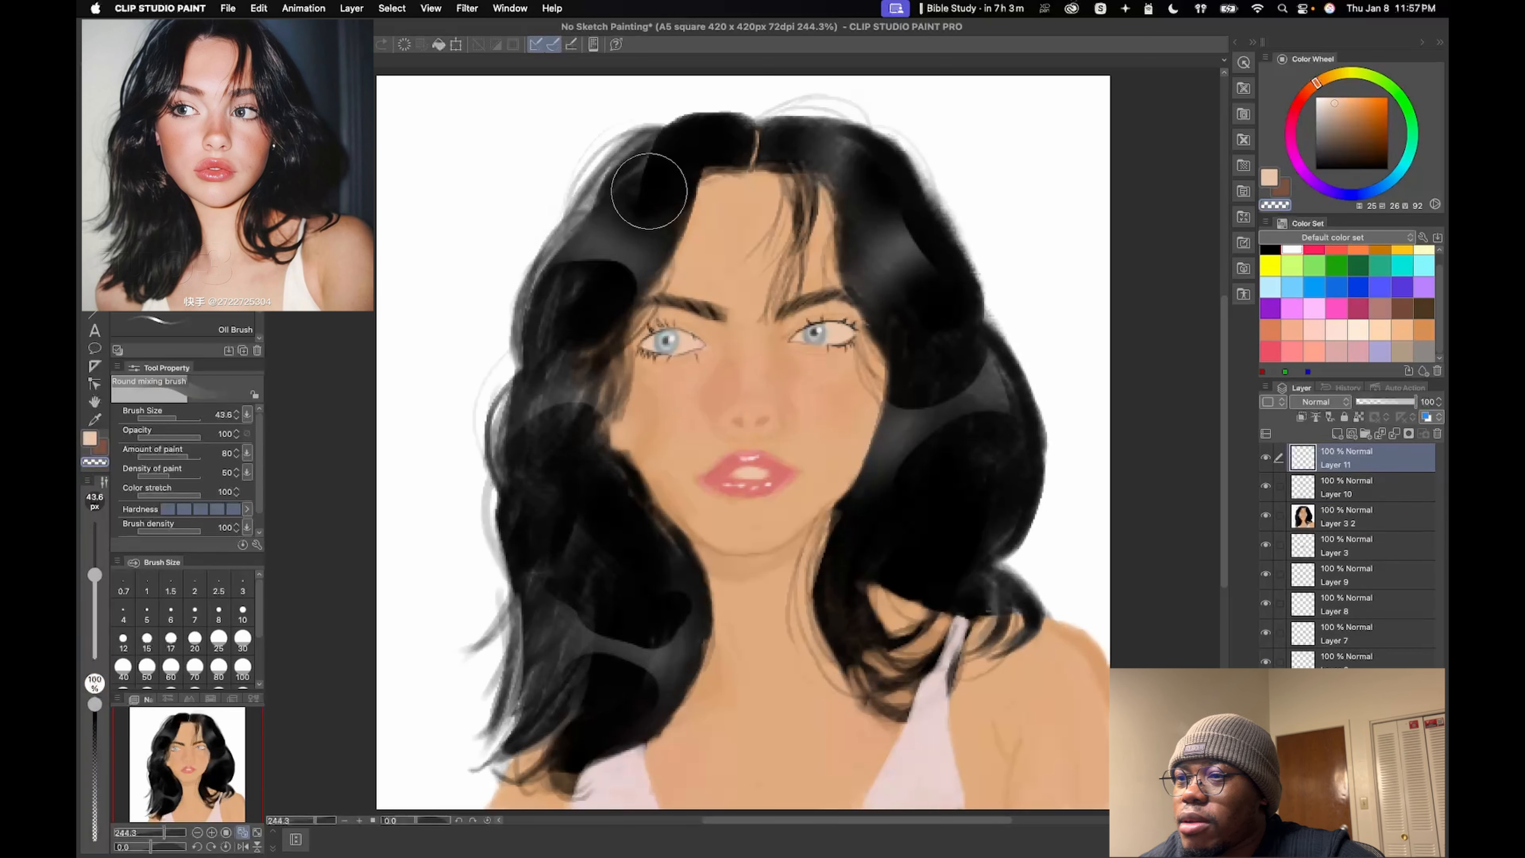
drag(647, 192, 650, 220)
drag(877, 707, 651, 730)
key(super+z)
- Paint a small white highlight at the inner end of the right eyebrow
key(b)
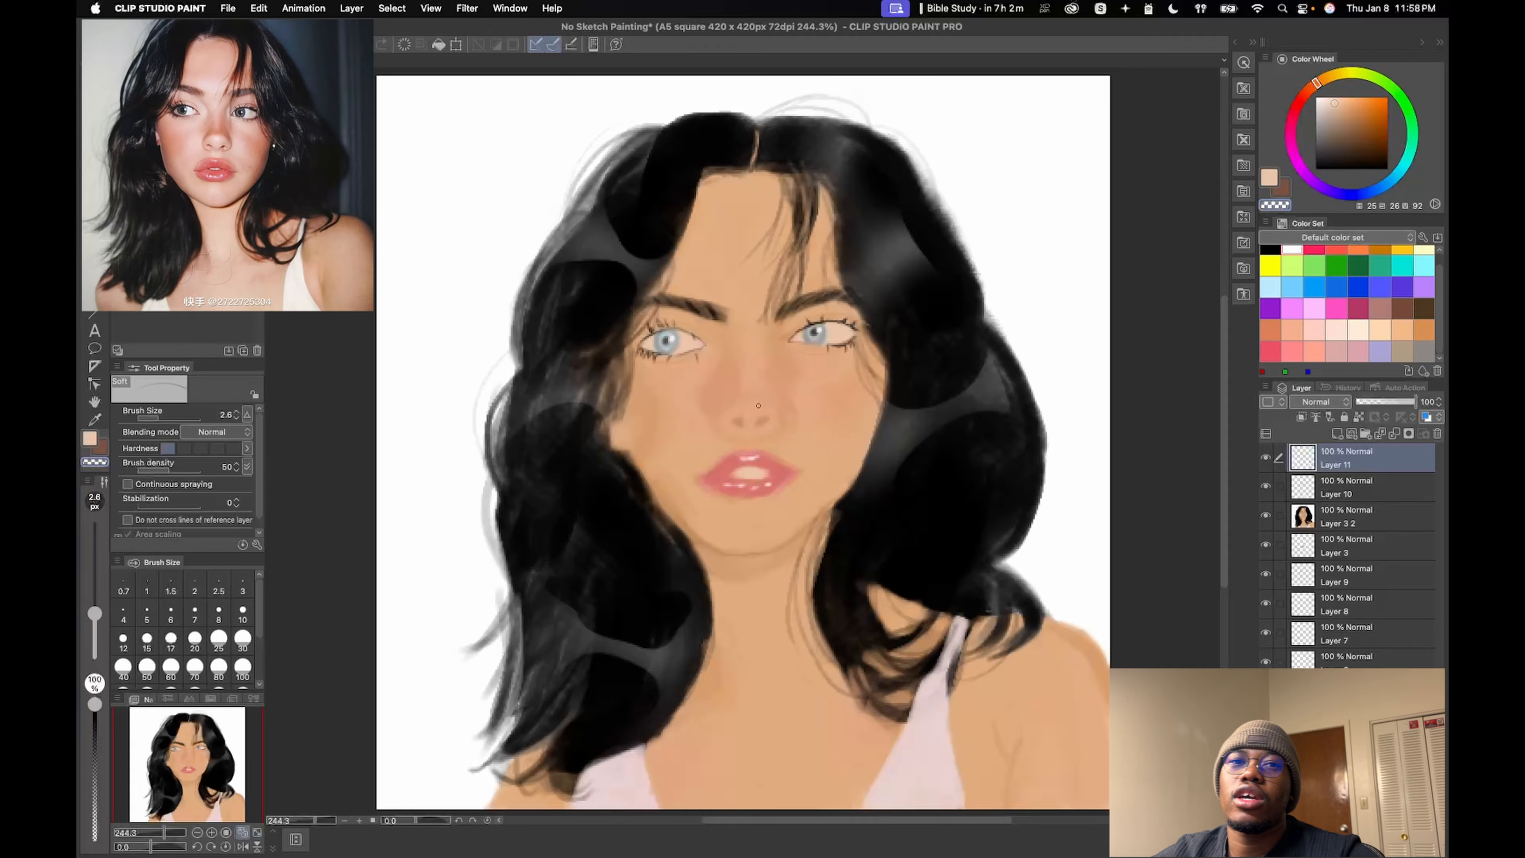
click(1292, 249)
drag(717, 298, 729, 313)
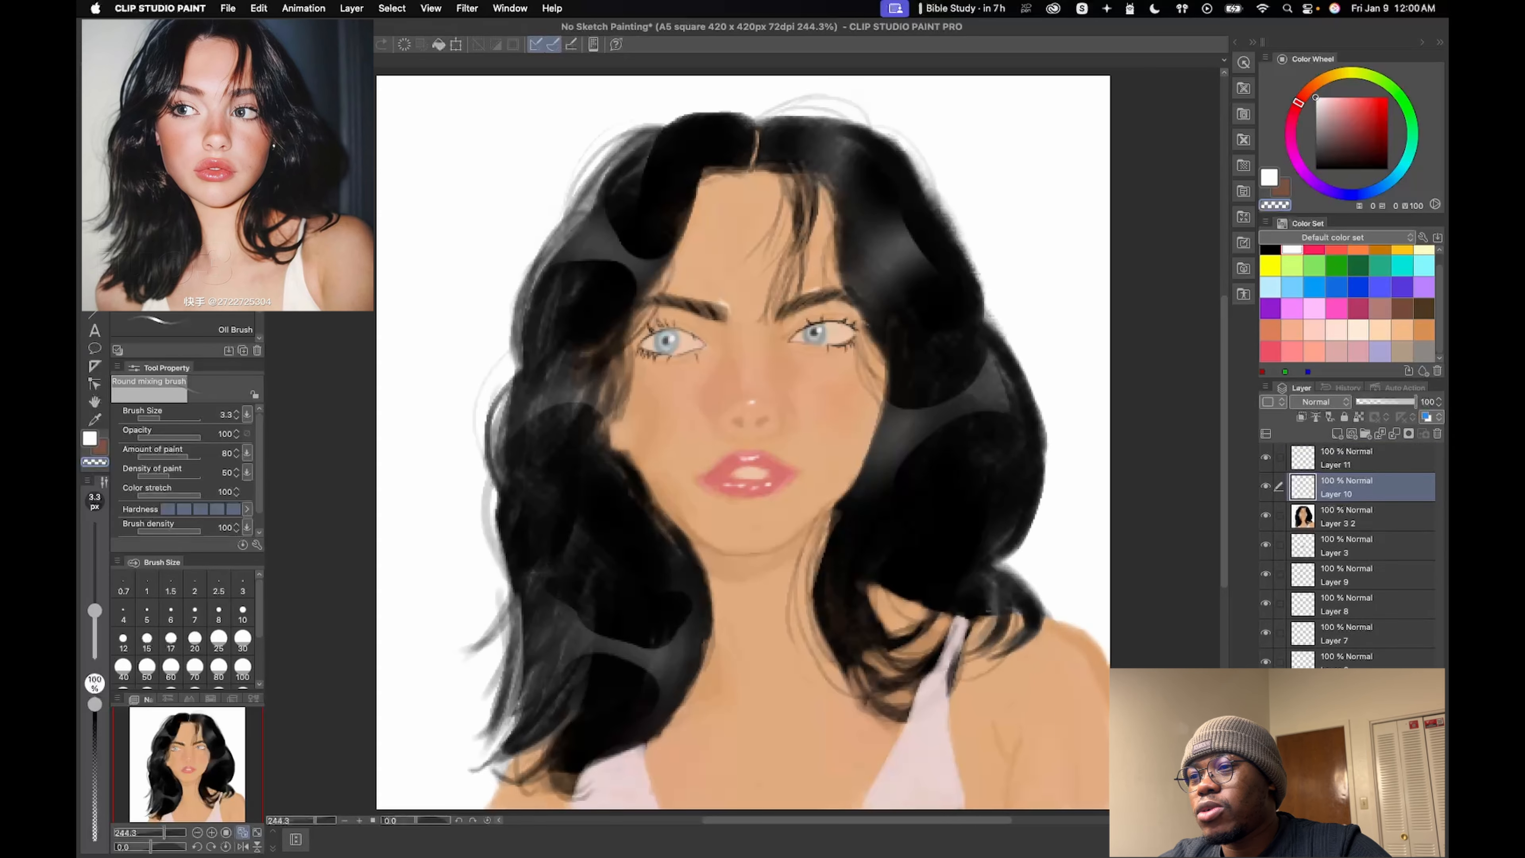
- Refine the hairline from the parting to the temple on Layer 3 2 with the black Oil Brush at size 5.1, and sample the cheek tone
click(1347, 516)
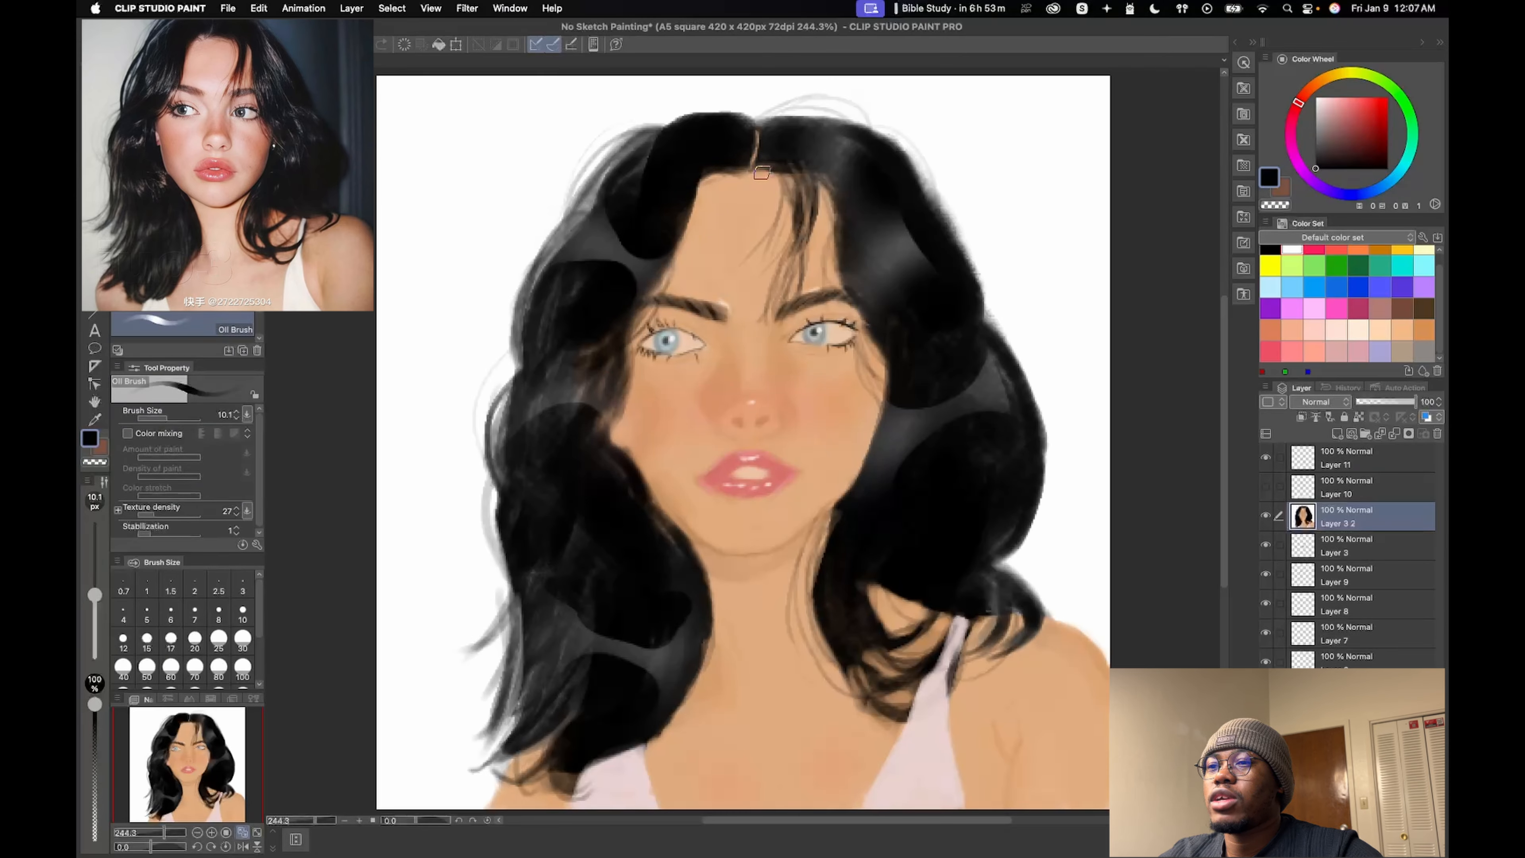
key(bracketleft)
mouse_move(749, 164)
mouse_down()
mouse_move(702, 181)
mouse_move(715, 178)
mouse_up()
drag(696, 191, 674, 280)
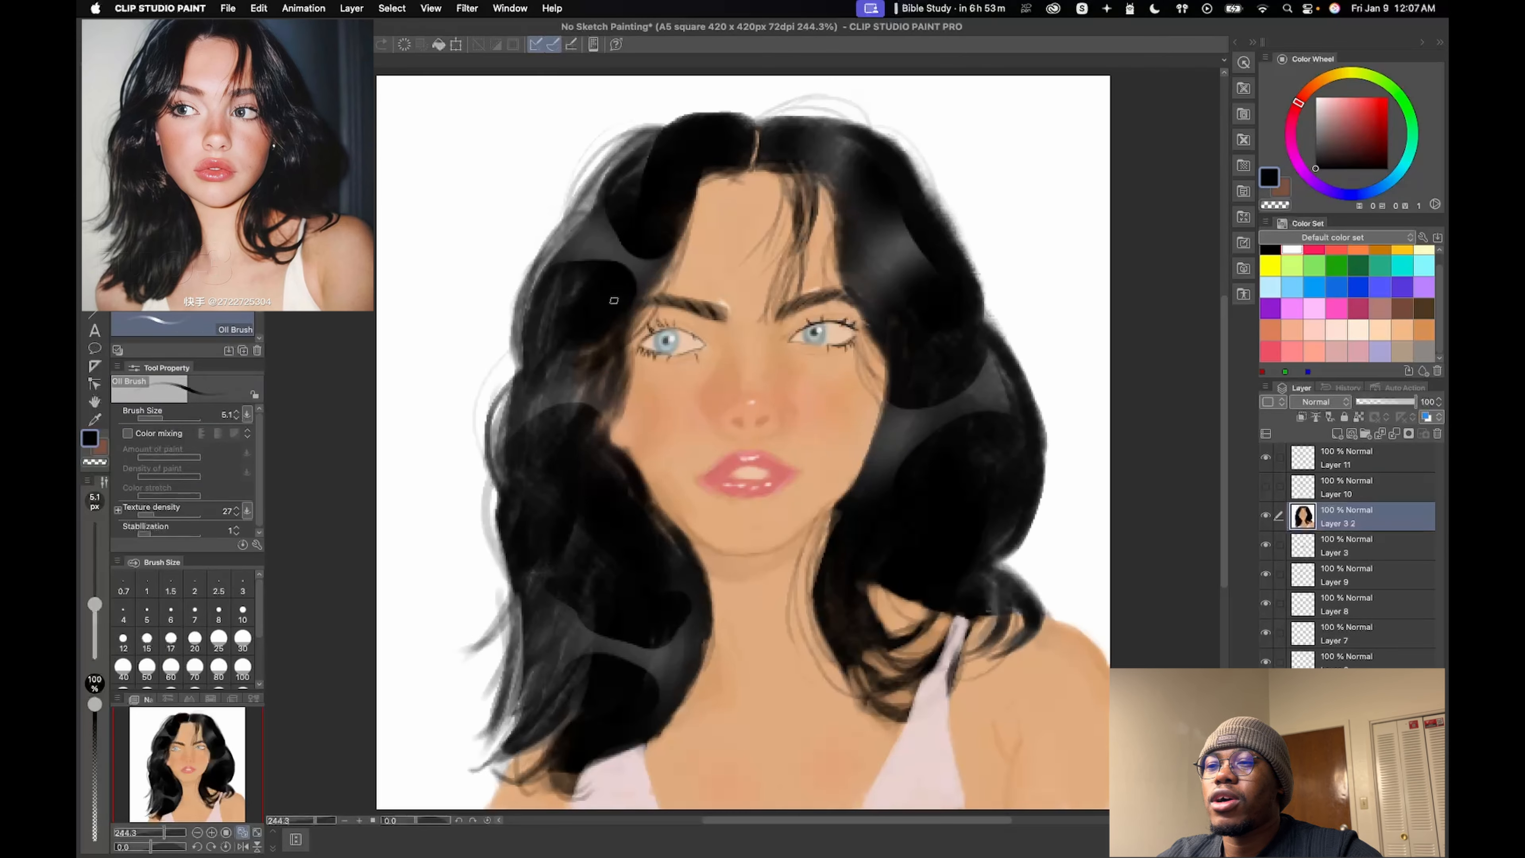
alt+click(634, 380)
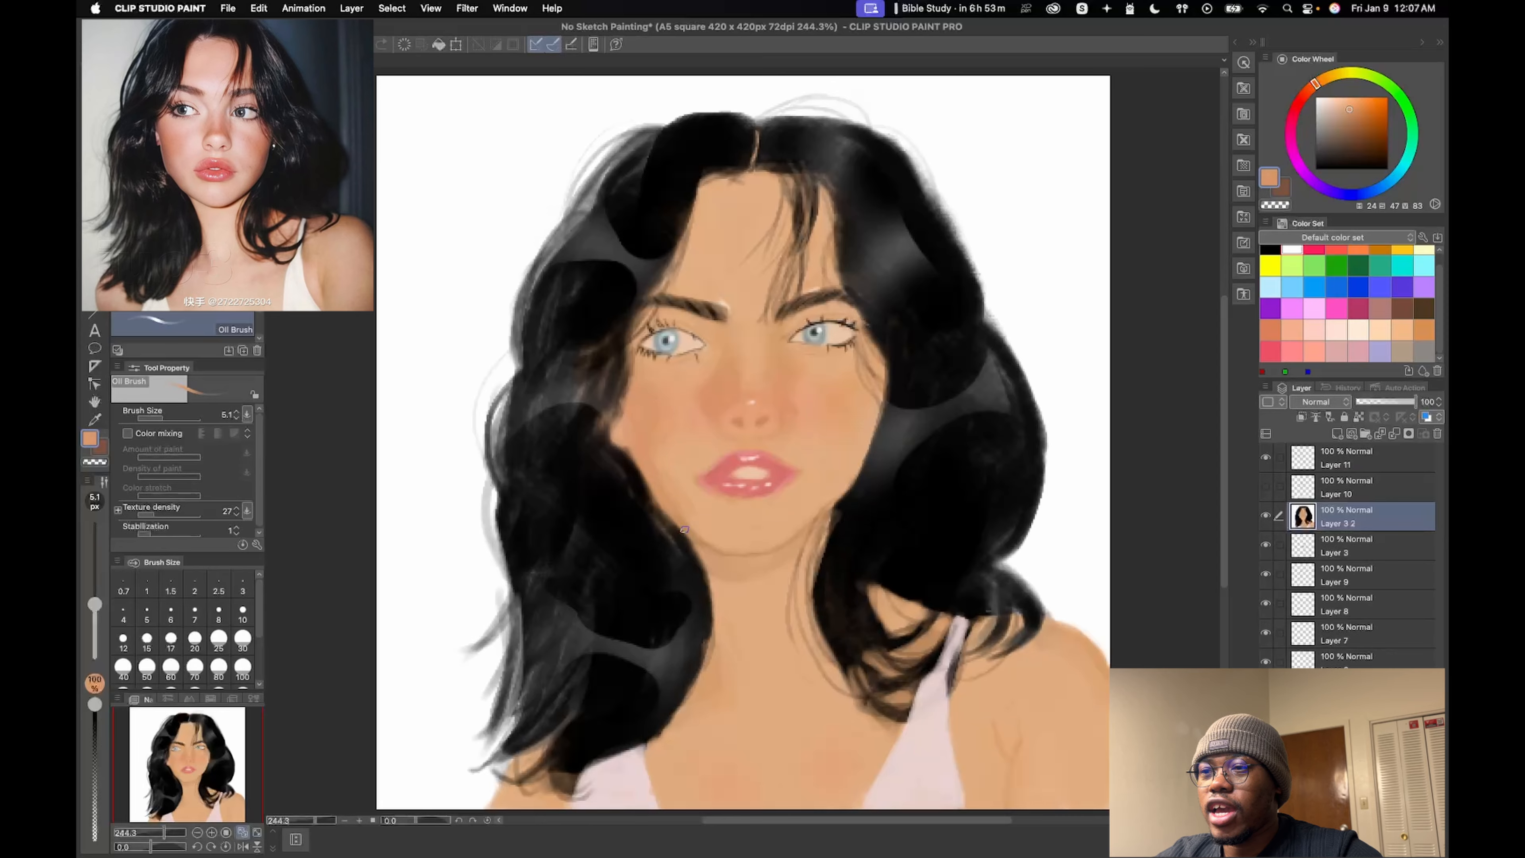
- Try reshaping the lower face with Liquify at brush size 120 on Layer 11 and Layer 3 2, and undo the distortions
key(j)
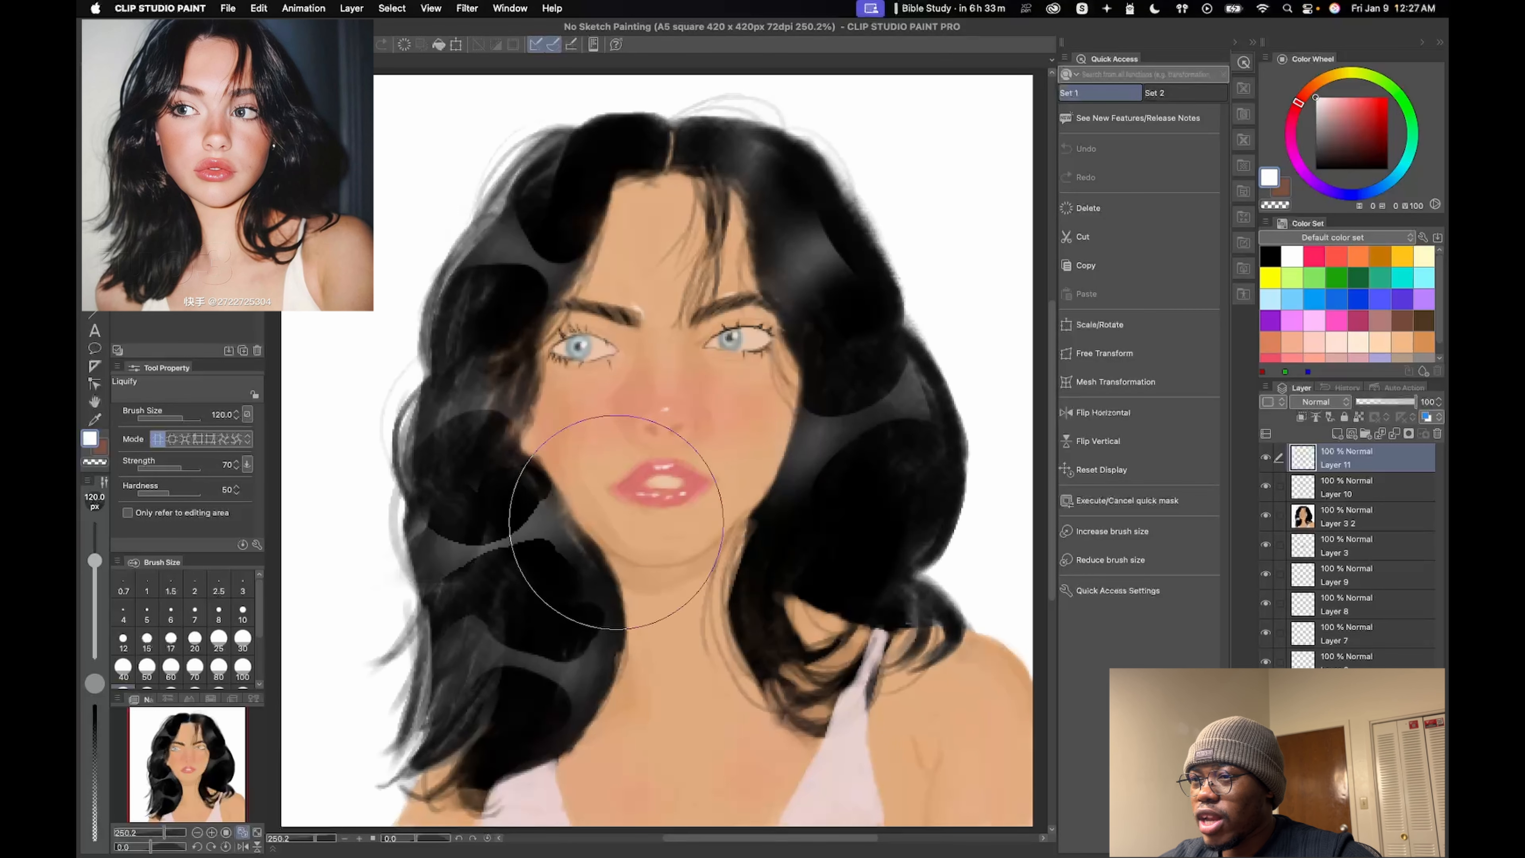
drag(663, 531, 656, 531)
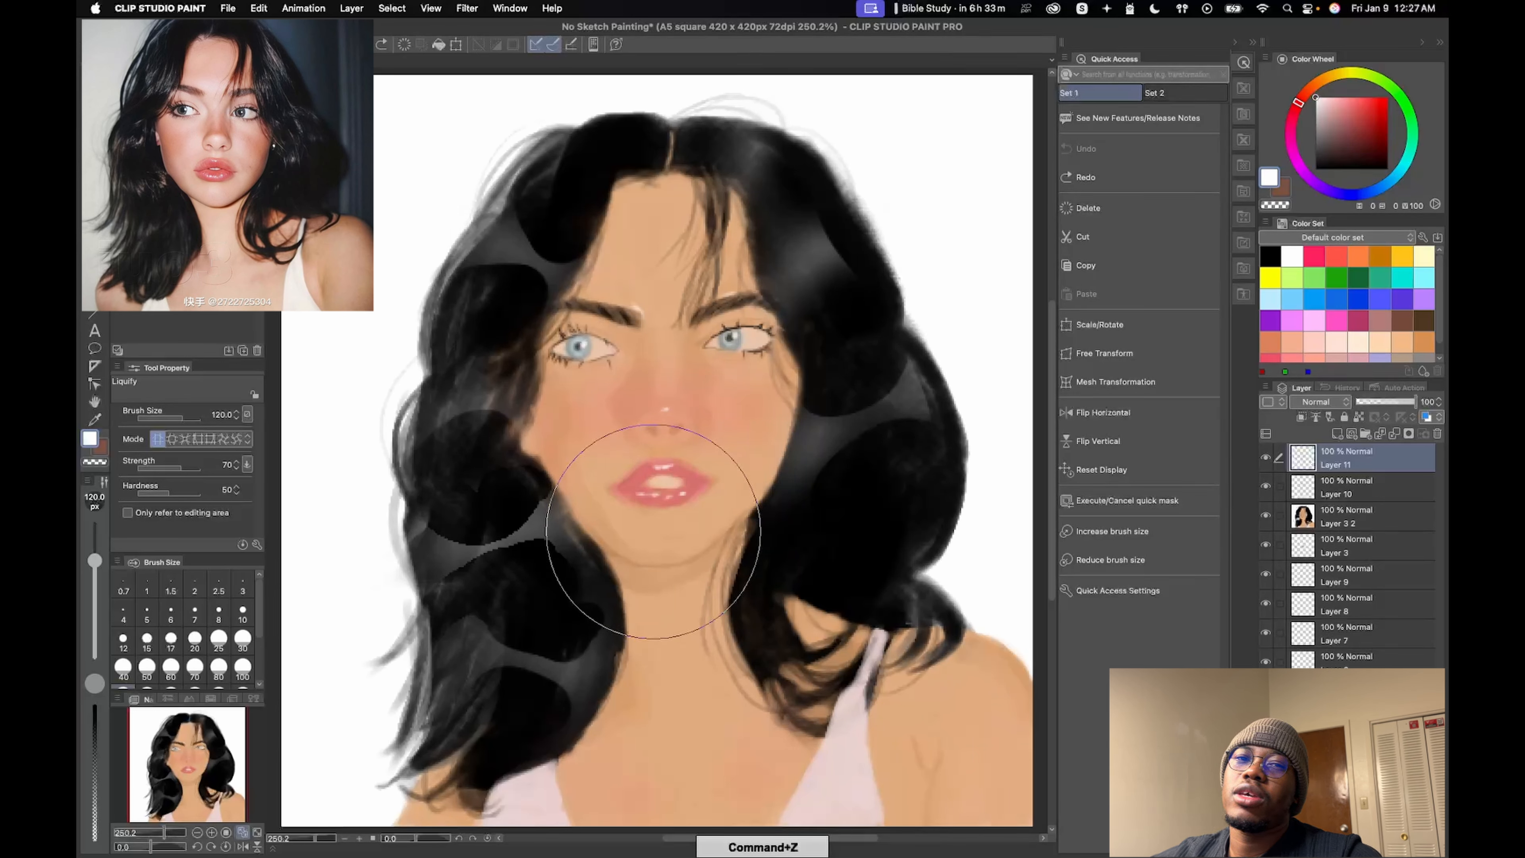
super+click(656, 531)
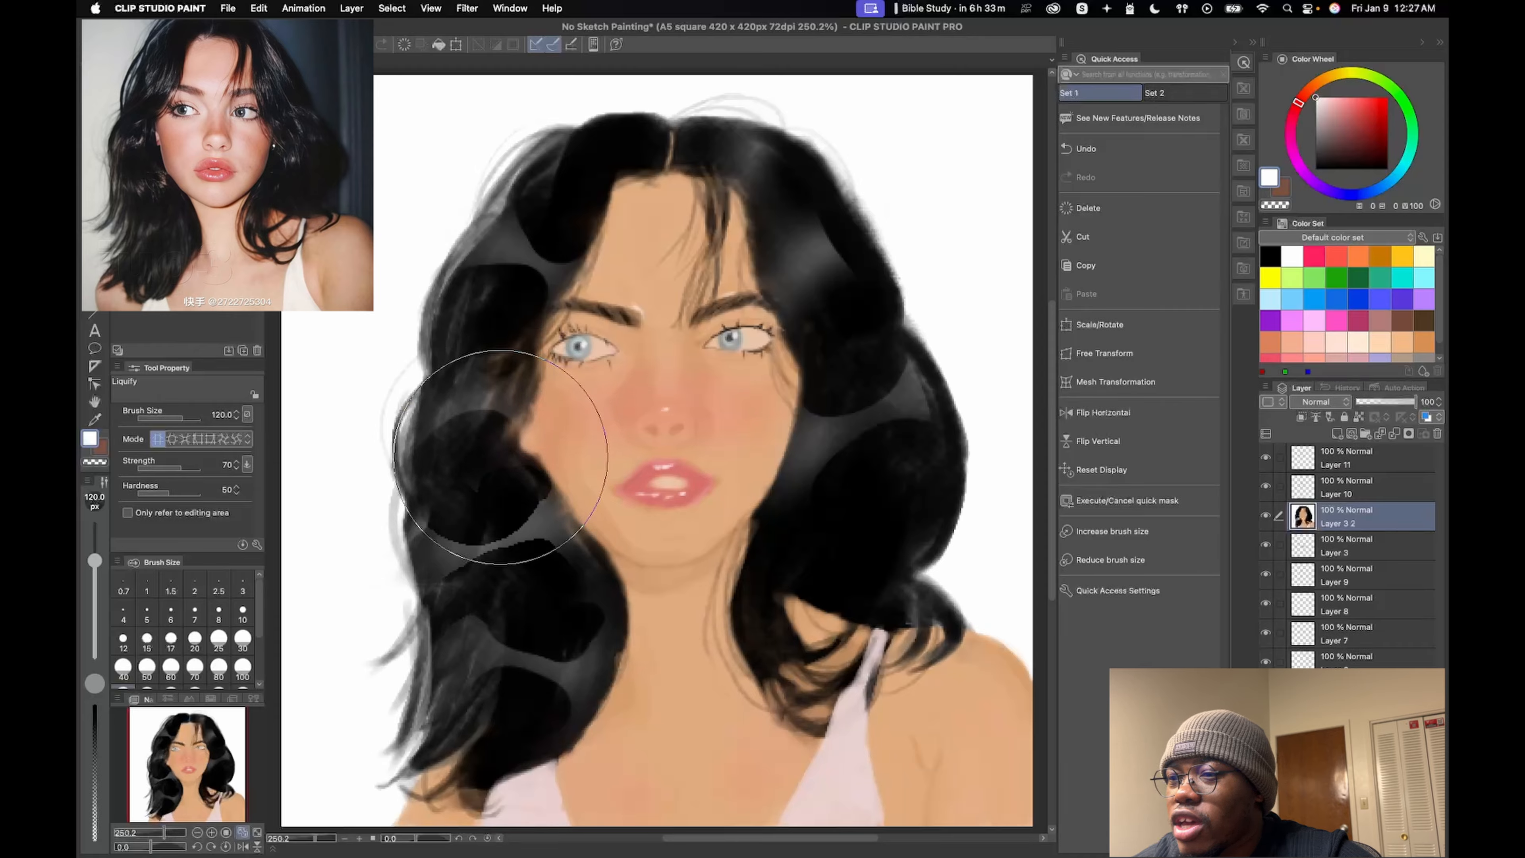
key(super+z)
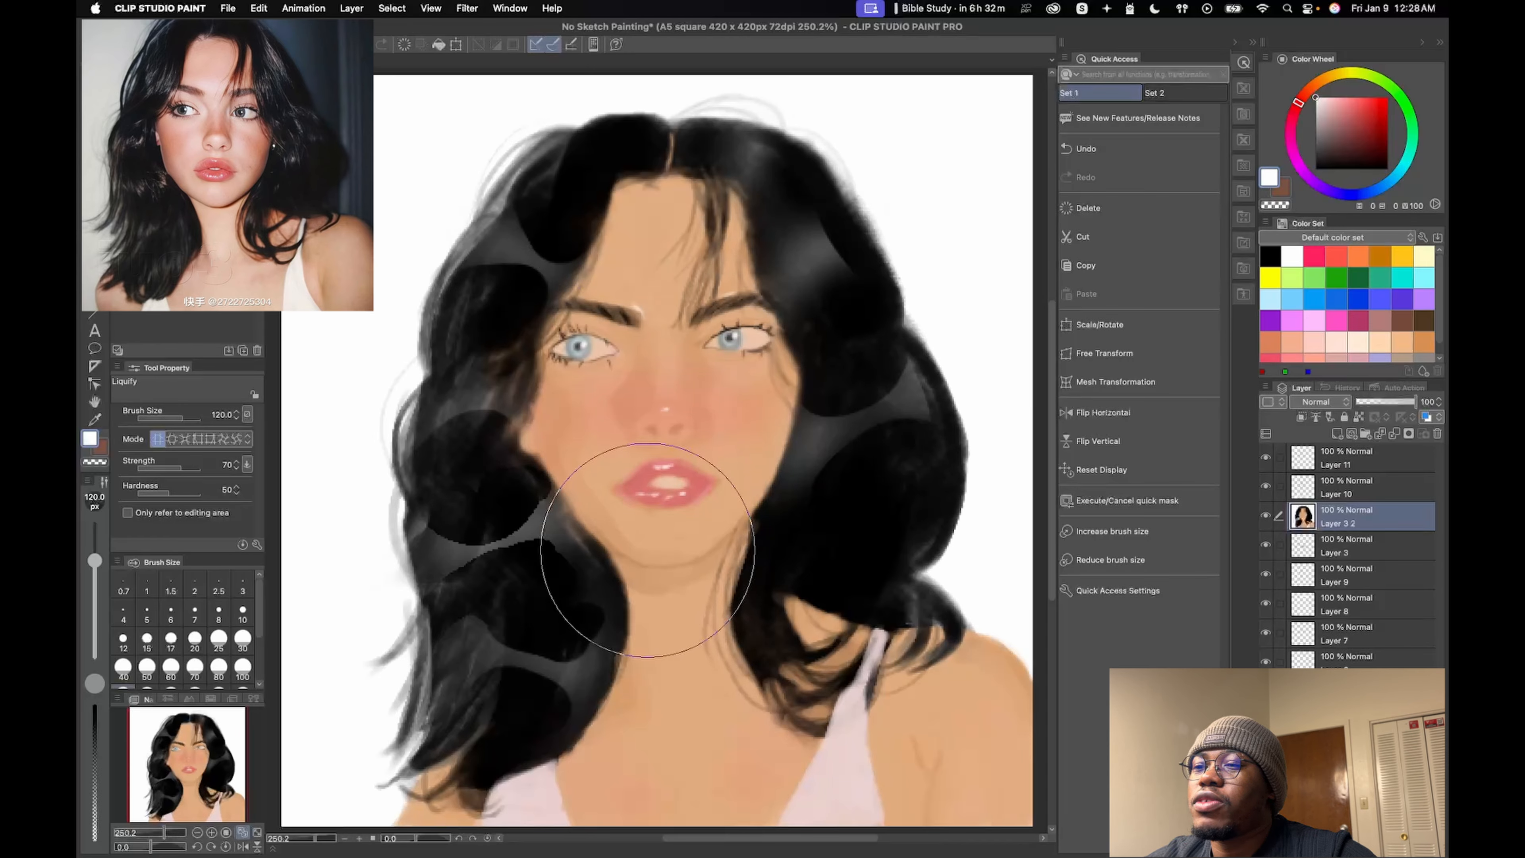
- Hide the Quick Access palette to make more room for the canvas
key(b)
click(1253, 42)
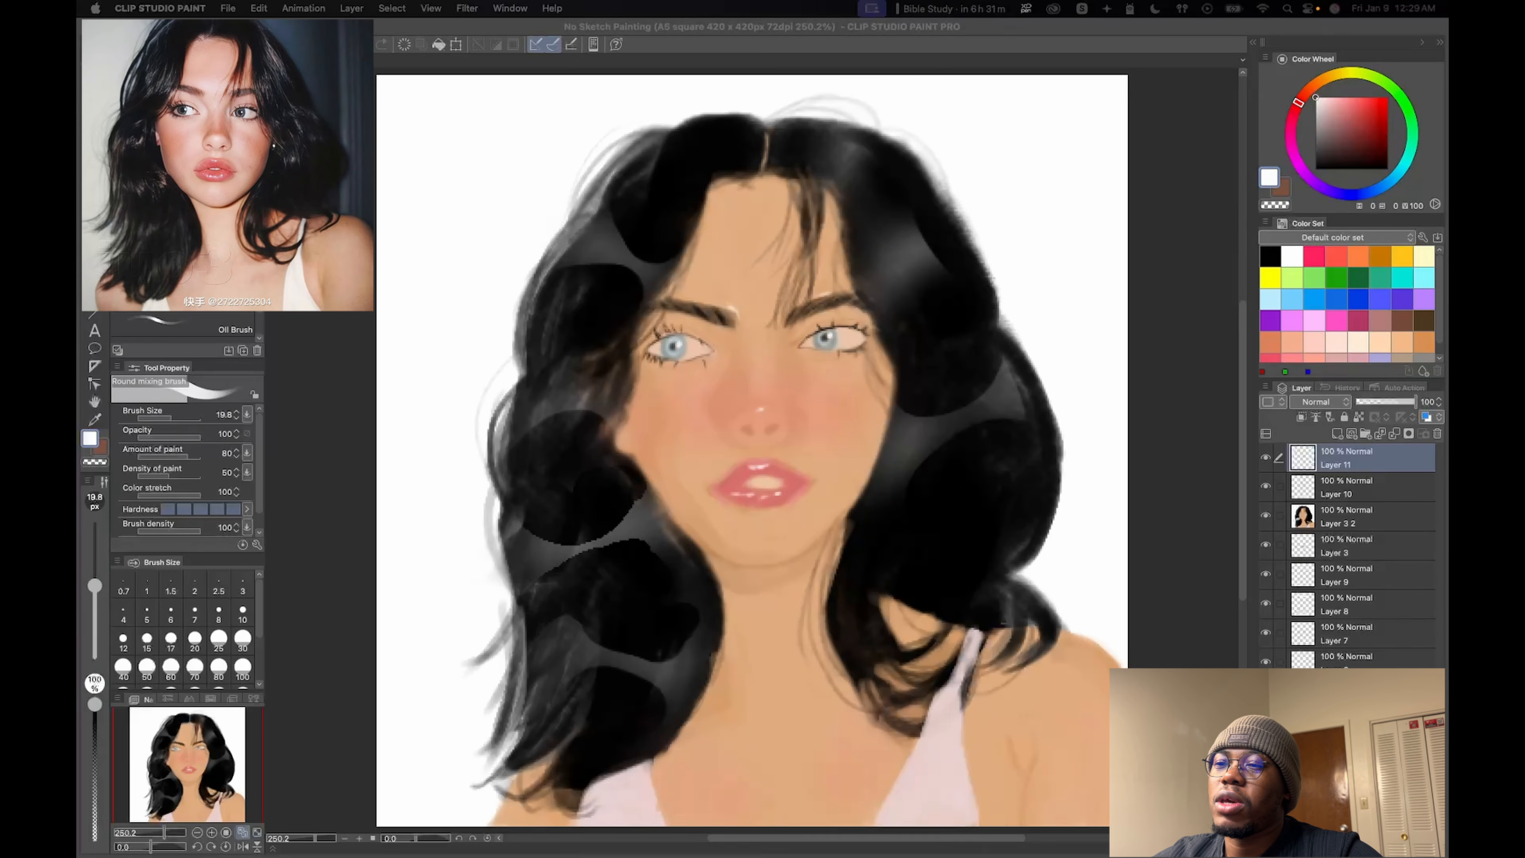
click(1077, 219)
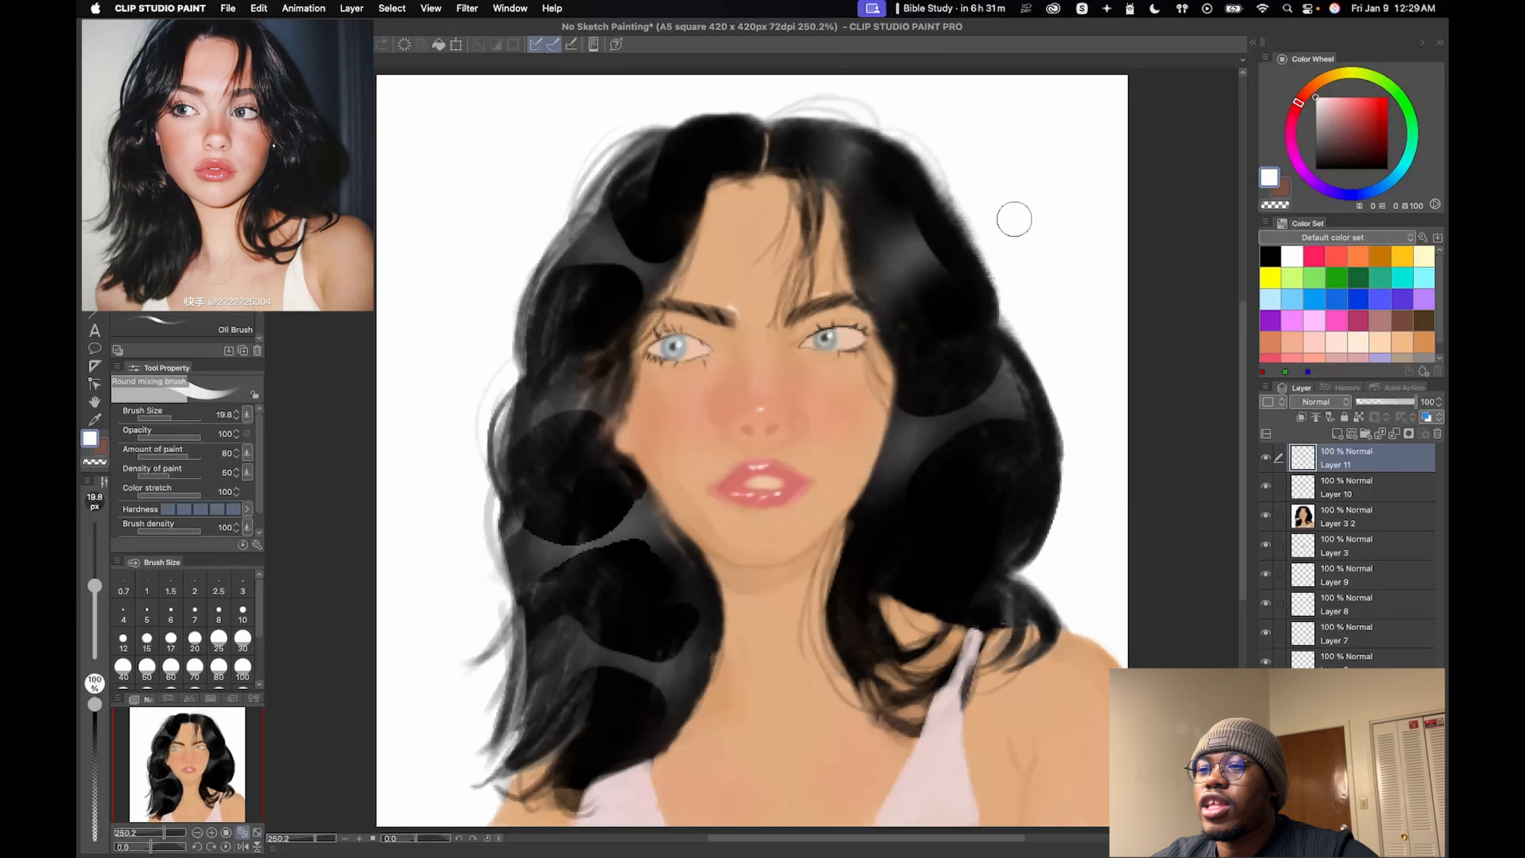
- Push the left cheek edge and the right eye's outer side inward on Layer 3 2 using Liquify at brush size 85.6
key(j)
key([)
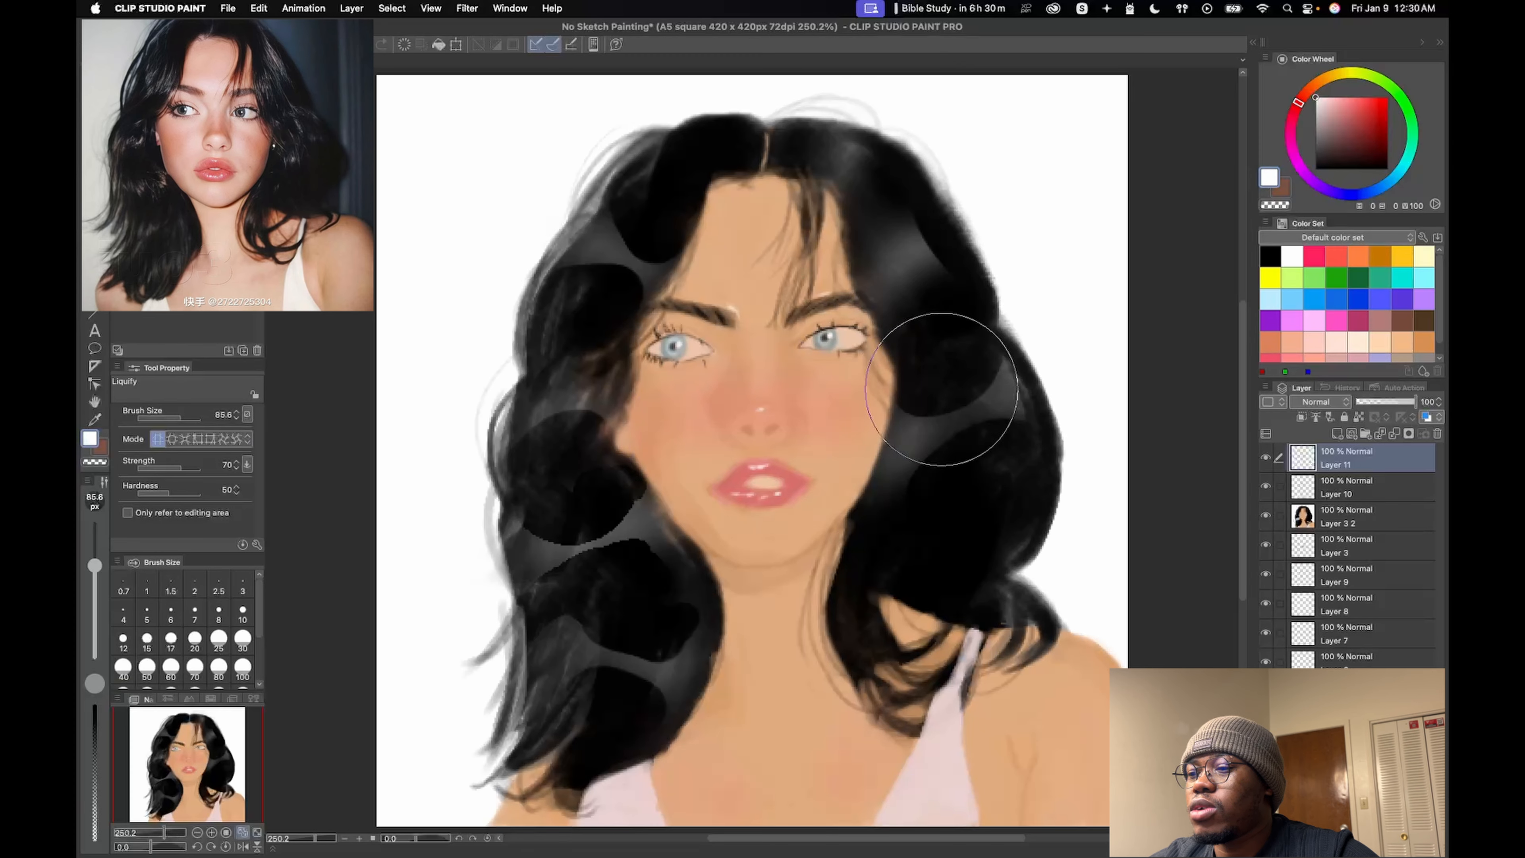
click(1344, 517)
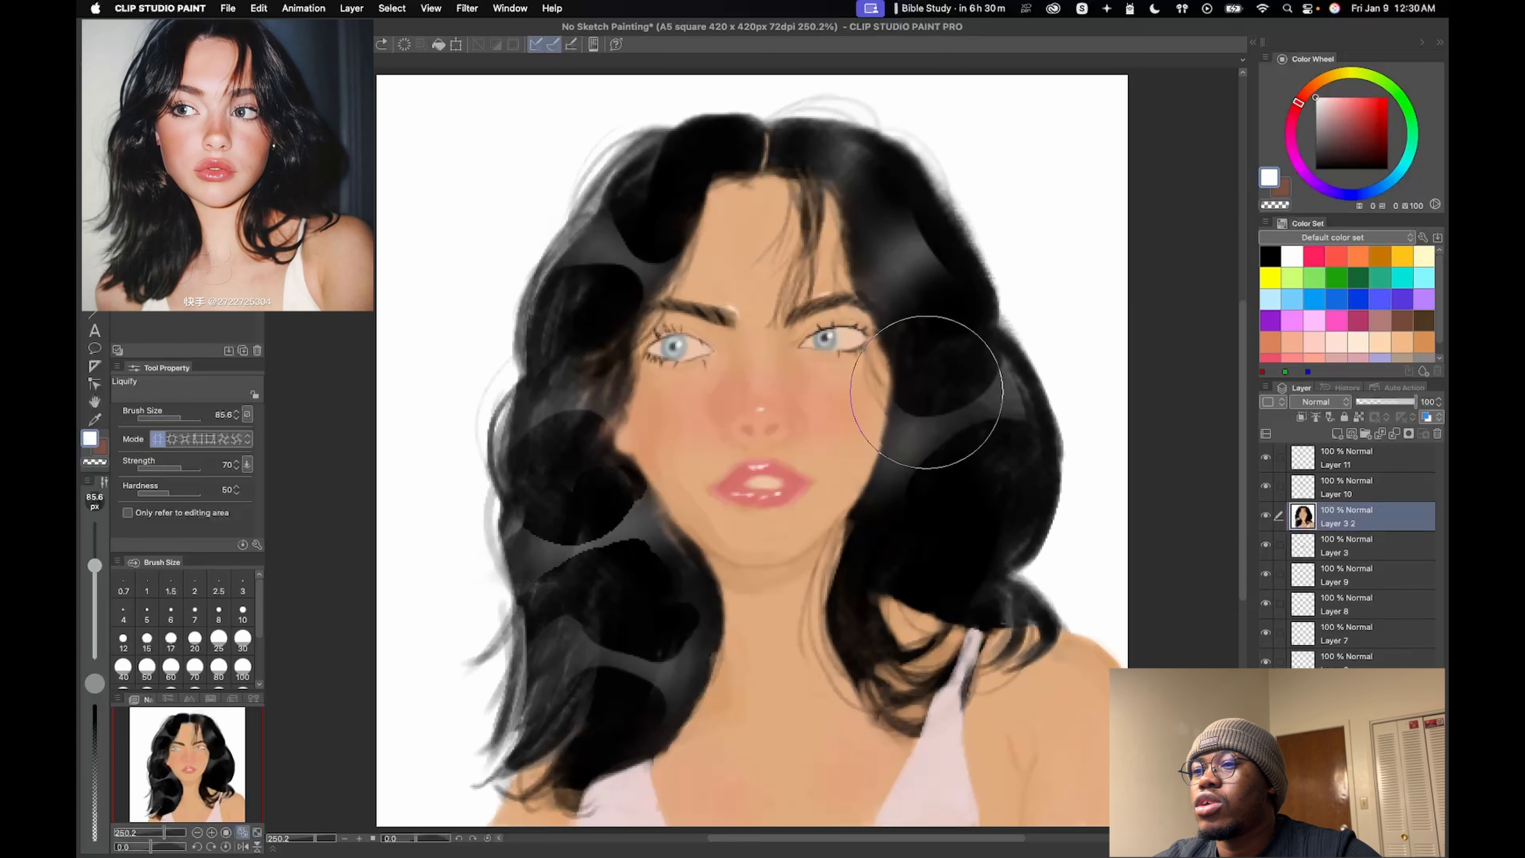
drag(938, 392, 919, 398)
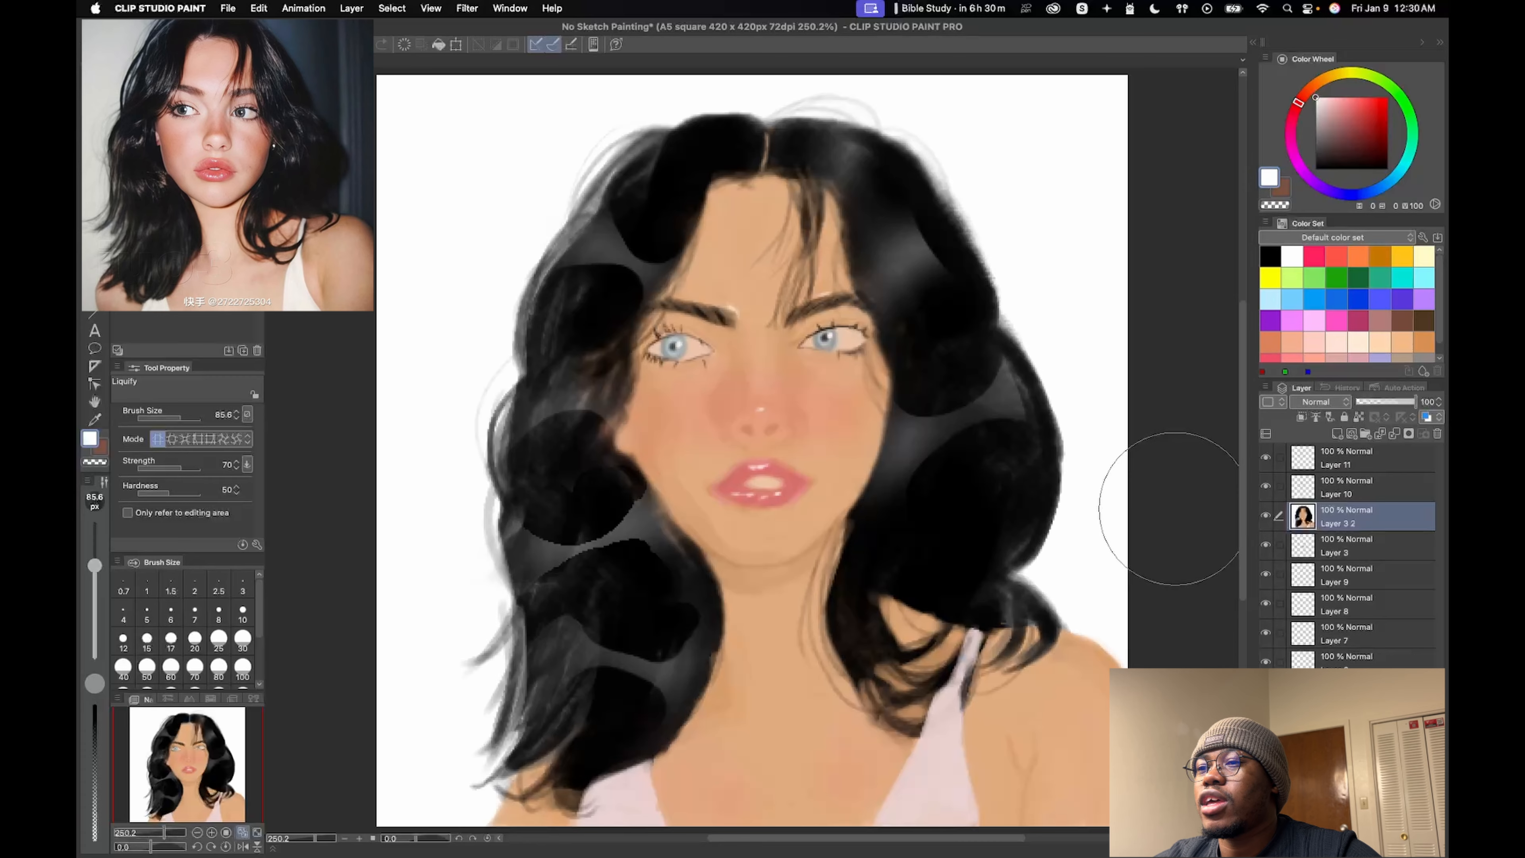
drag(618, 347, 649, 349)
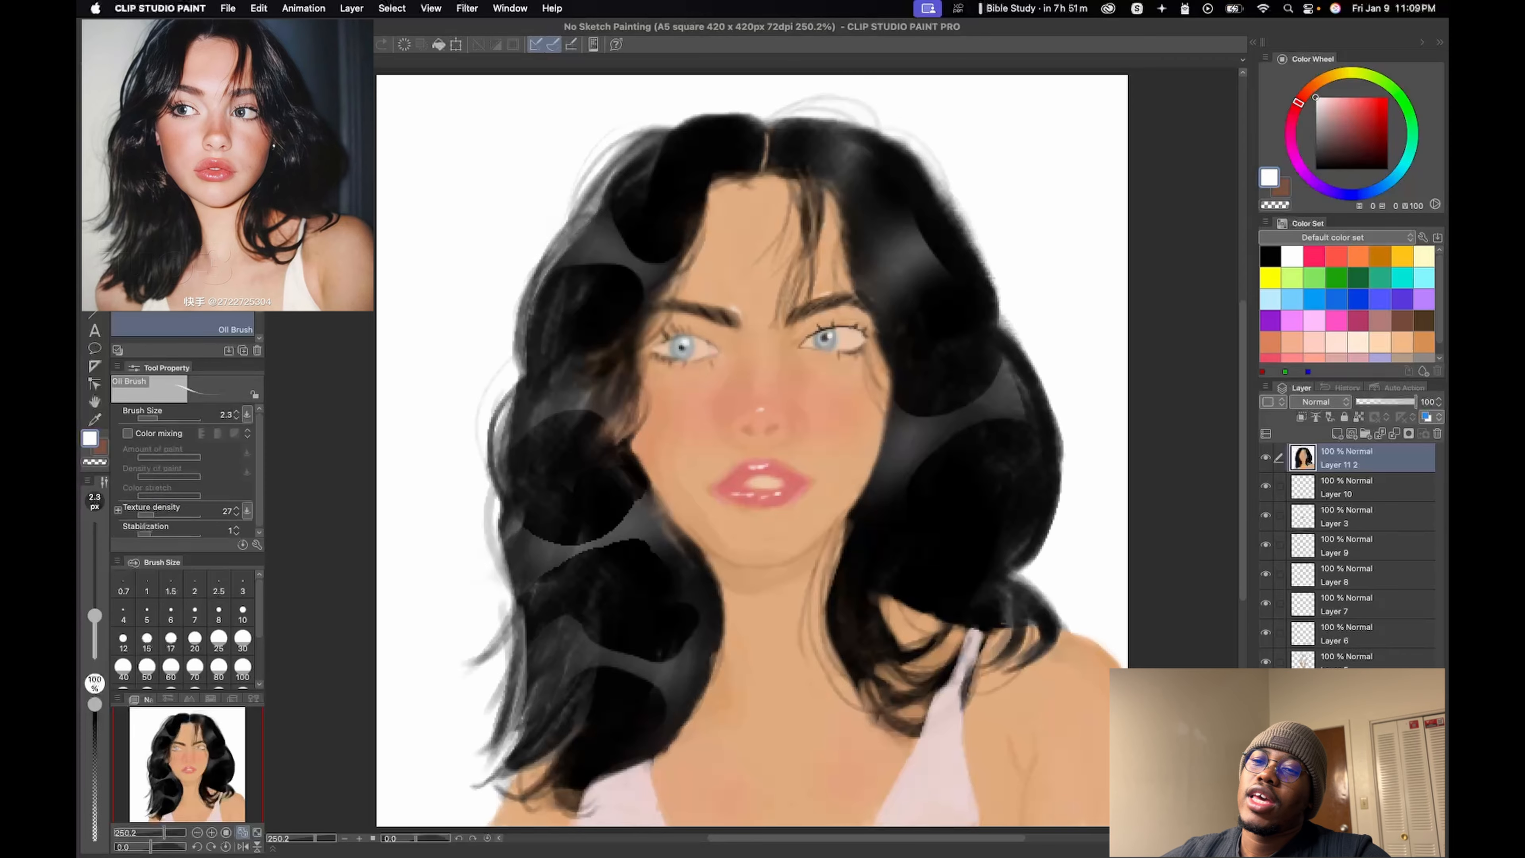
- Sample the skin tone below the left eye and paint over its lower lashes with the Oil Brush at size 2.3
right_click(846, 360)
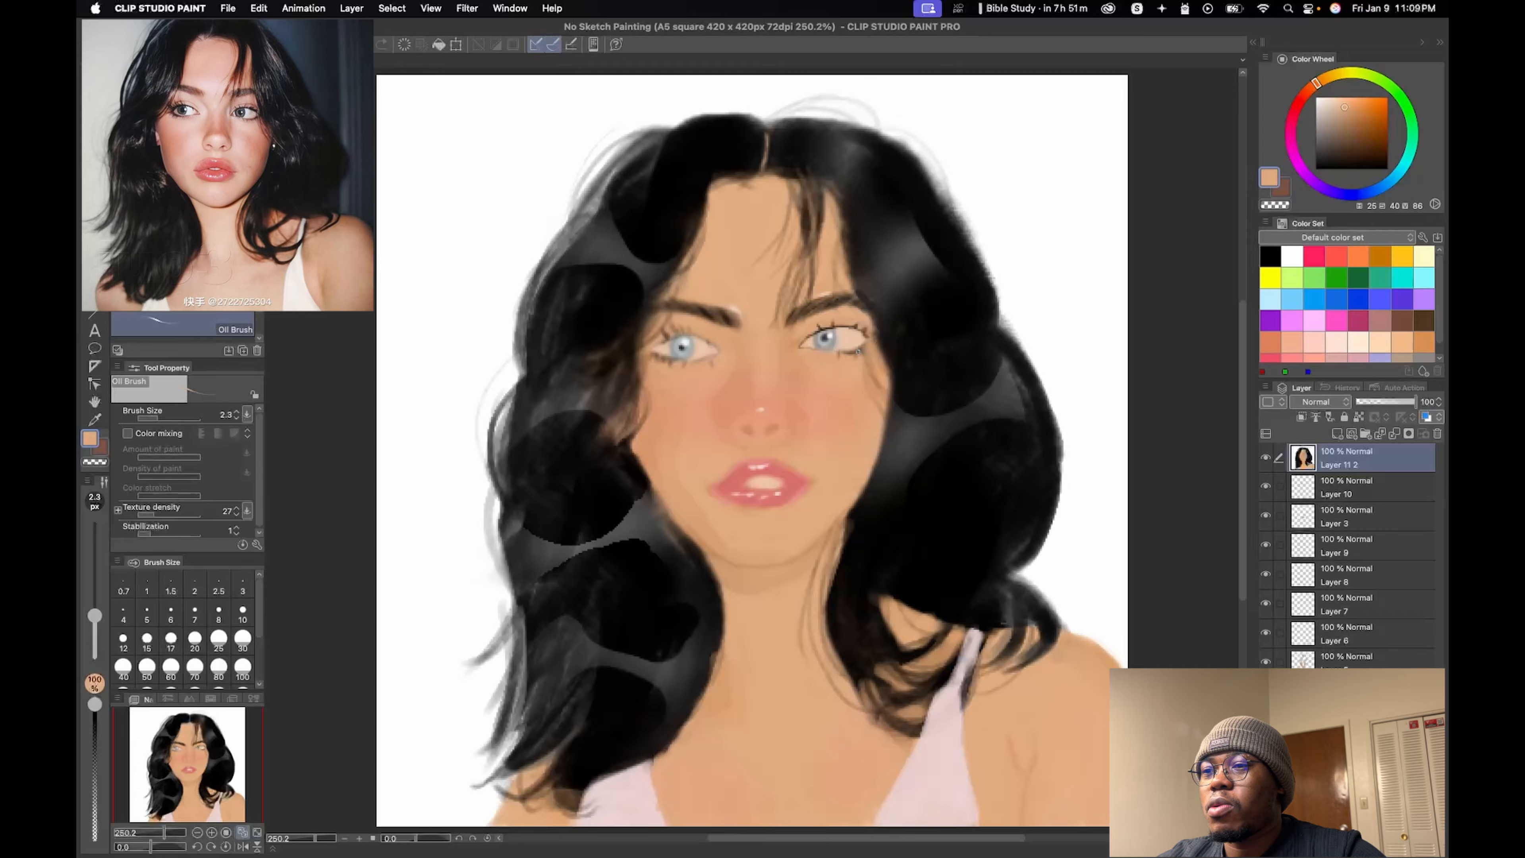
drag(848, 352, 862, 347)
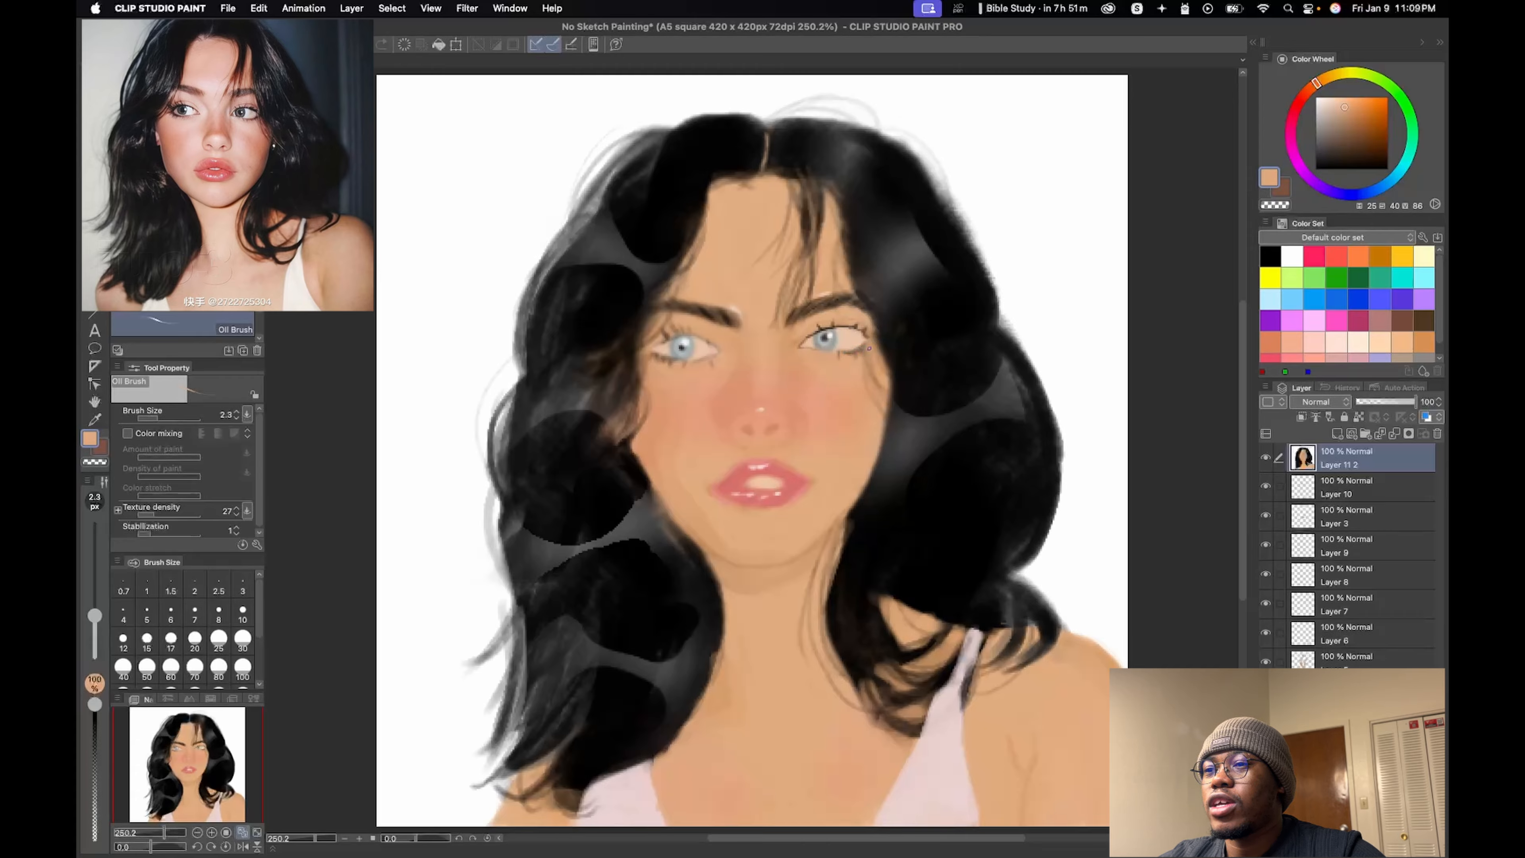